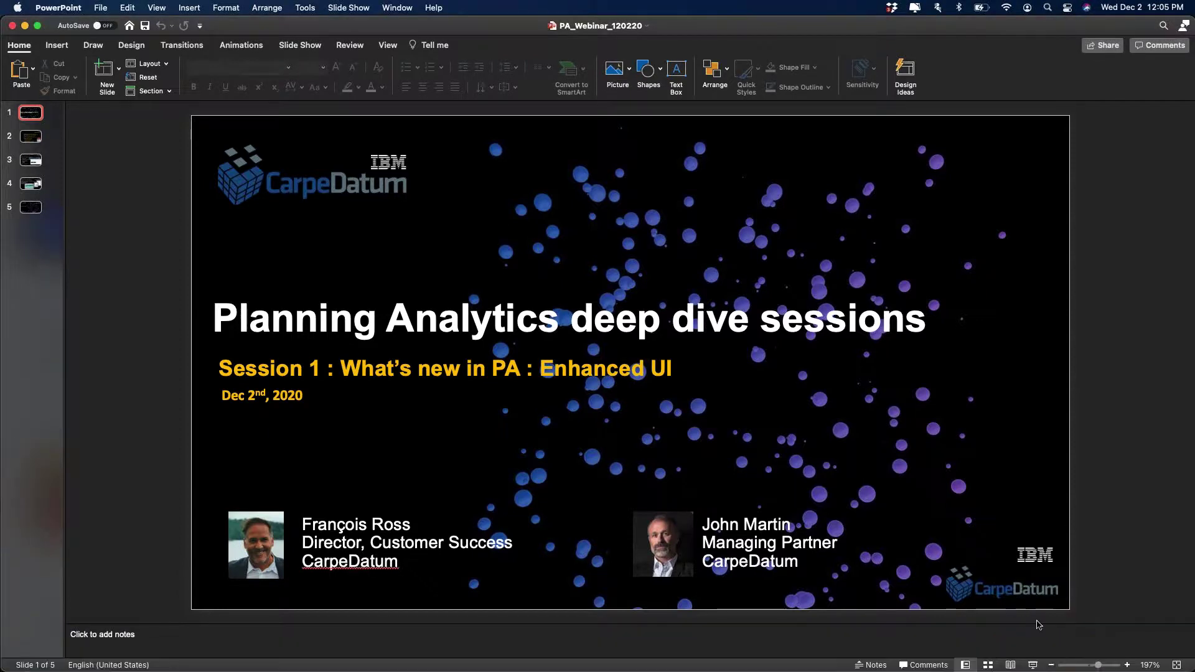
Click into the speaker notes of the title slide
left_click(1034, 666)
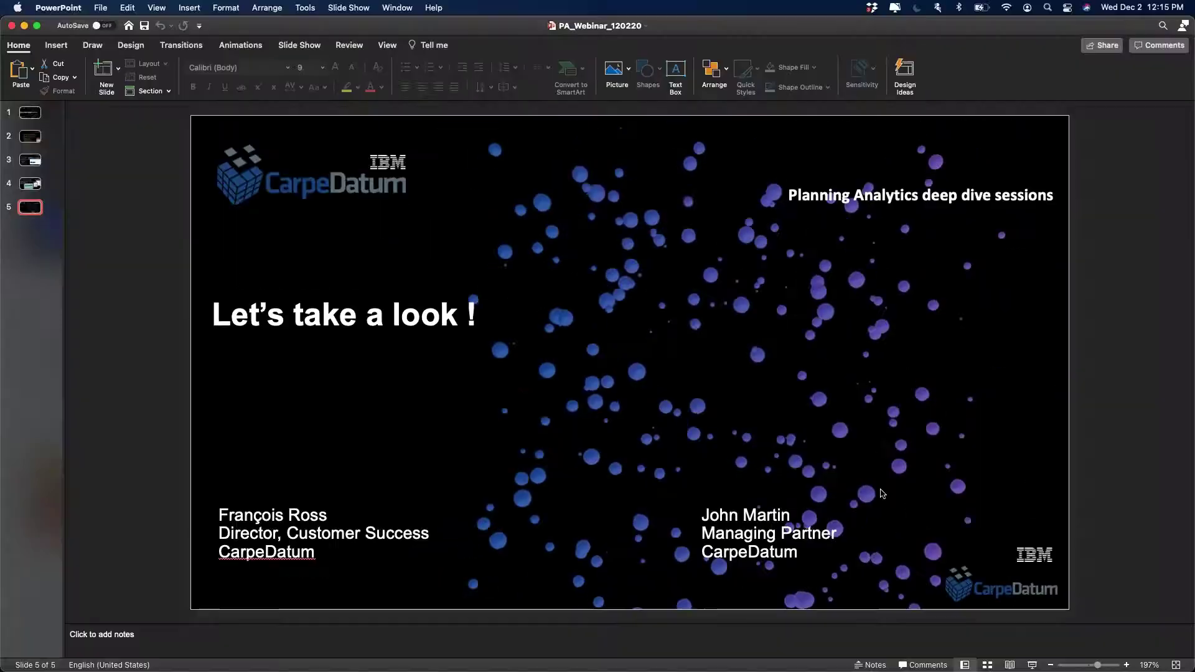
Switch from PowerPoint to the Planning Analytics home page in Chrome and show recent items
key("super+Tab")
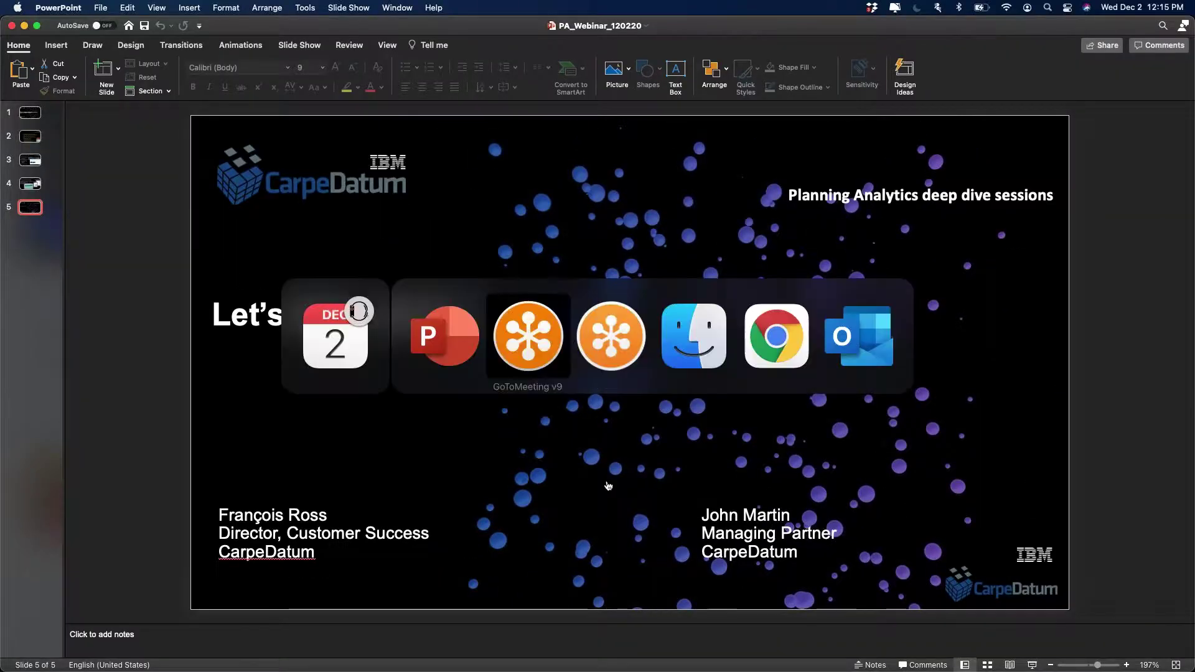
key("super+Tab")
key("super+Tab")
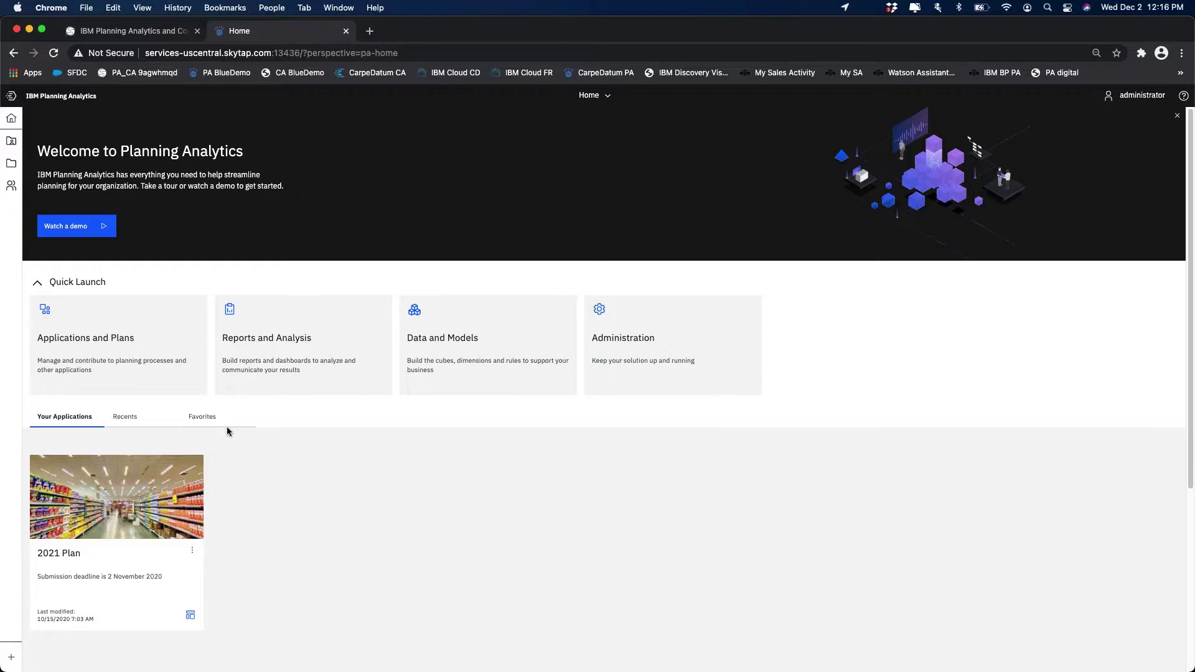
left_click(126, 418)
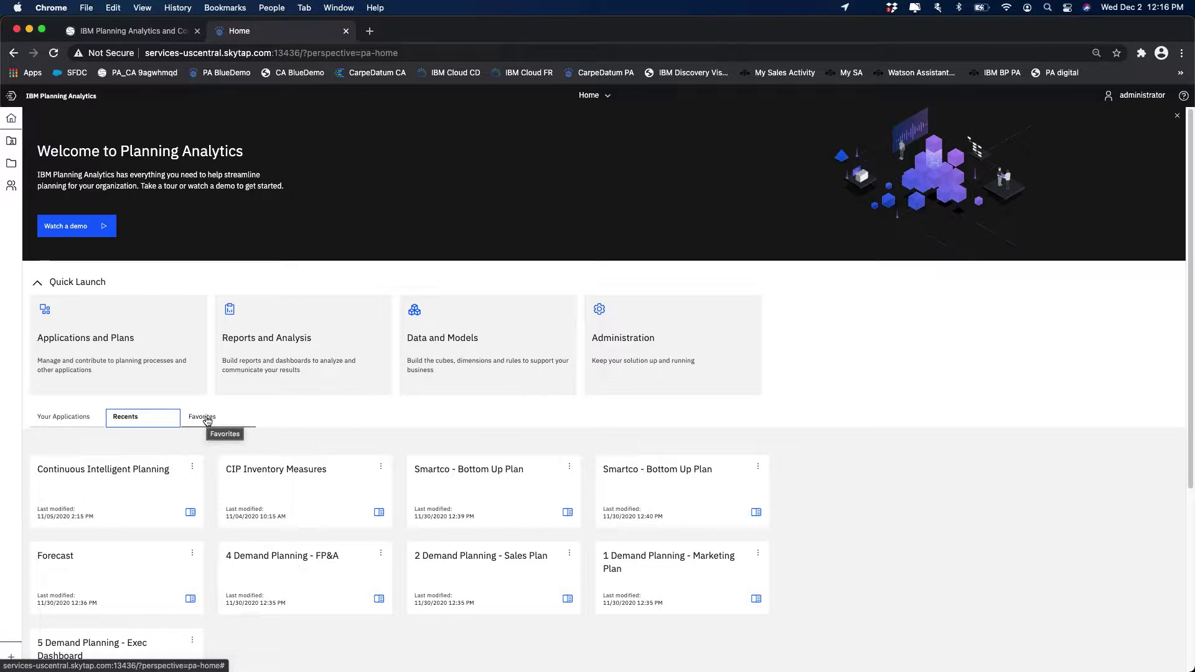
Browse the Favorites and Recents lists, then the Shared, Personal and Users panels, and close the panel
left_click(207, 422)
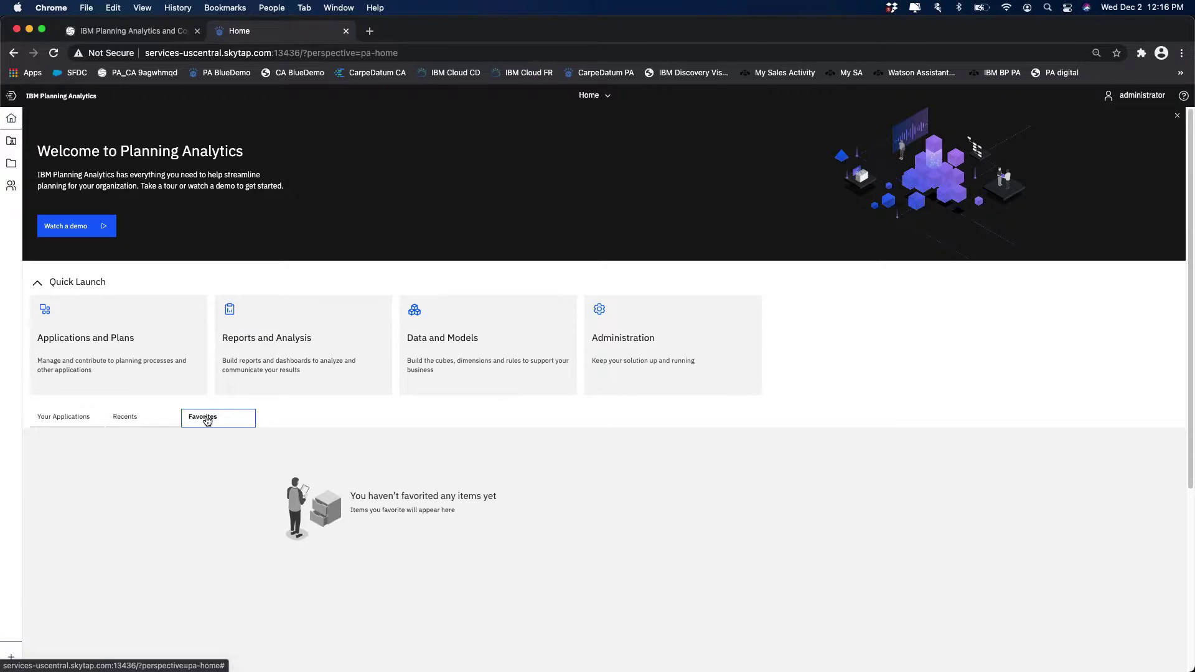
left_click(128, 420)
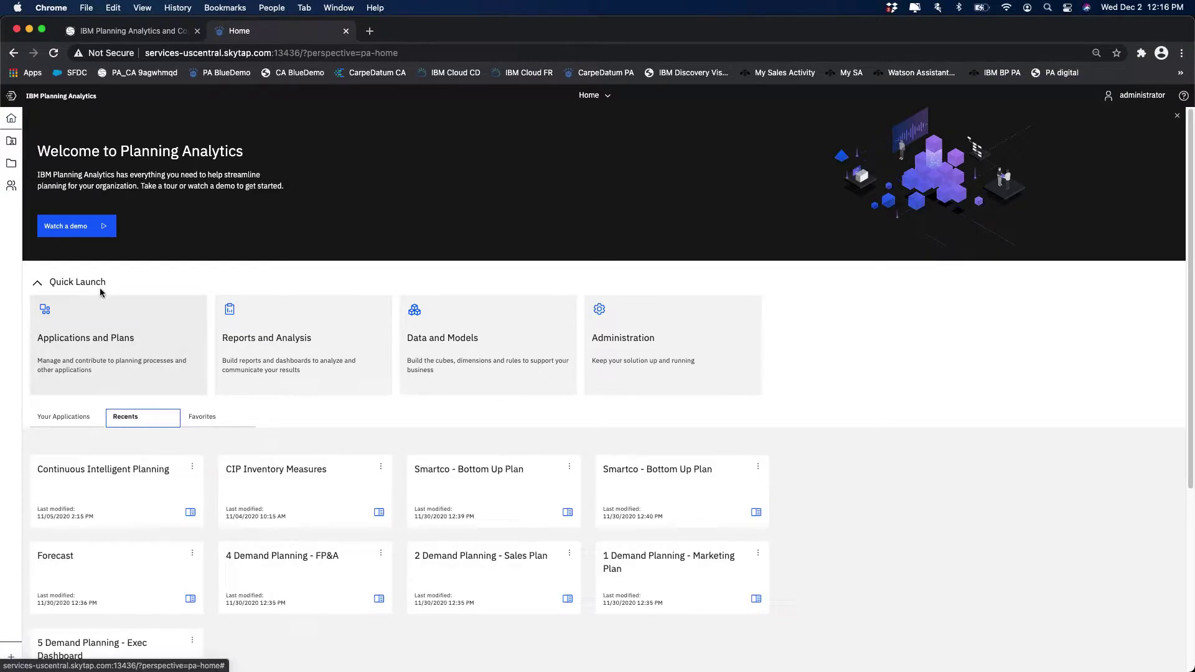
left_click(13, 145)
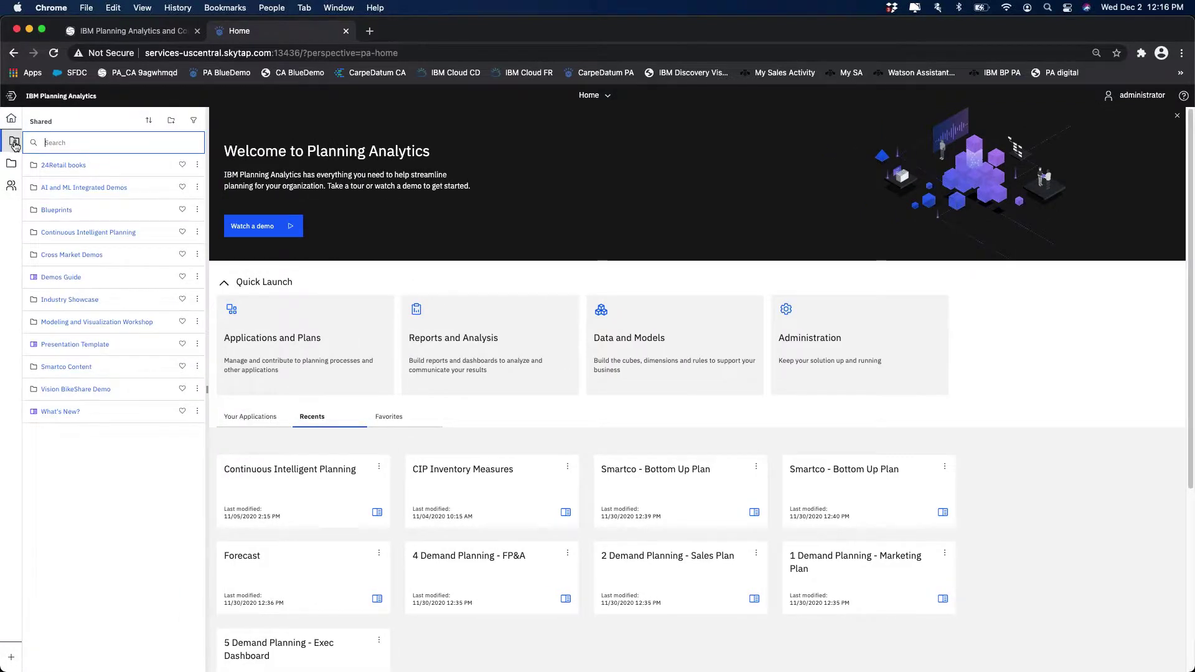
left_click(12, 164)
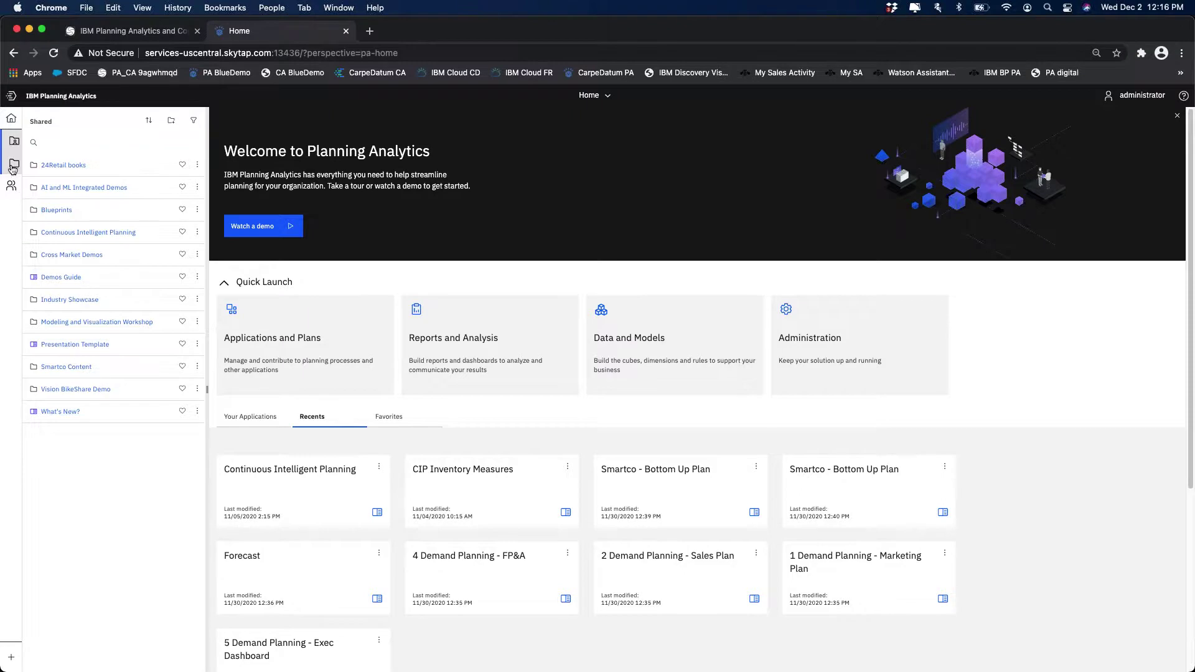
left_click(14, 185)
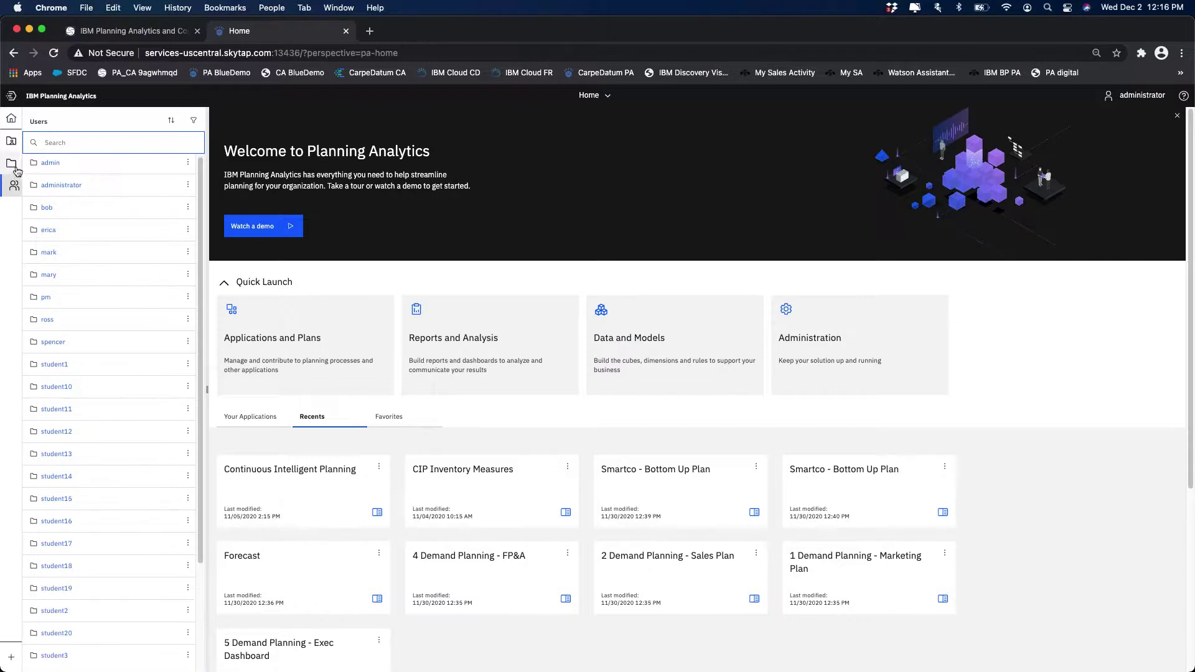
left_click(13, 145)
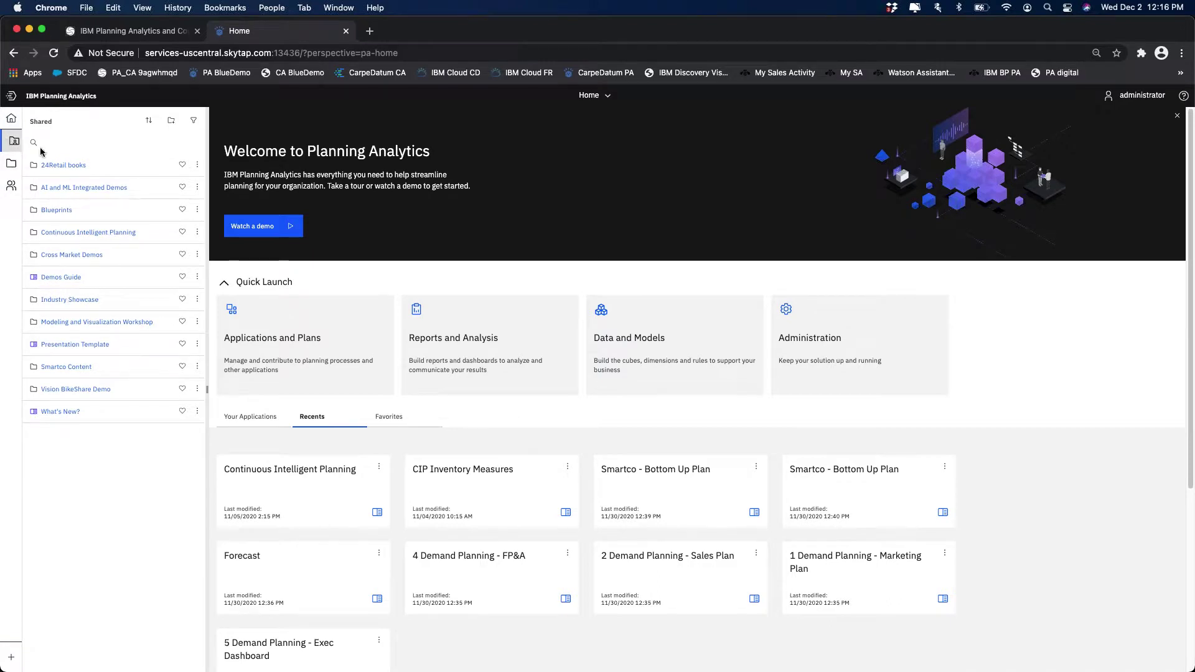
left_click(13, 141)
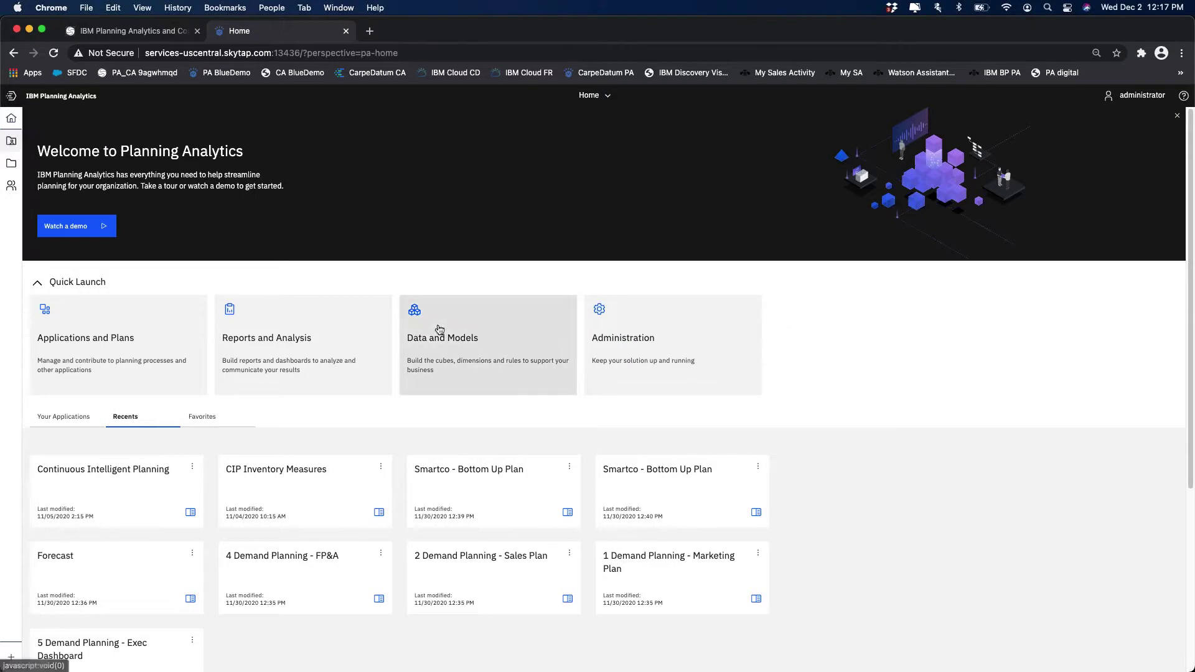
Open Reports and Analysis and look through its Personal and Shared content
left_click(280, 350)
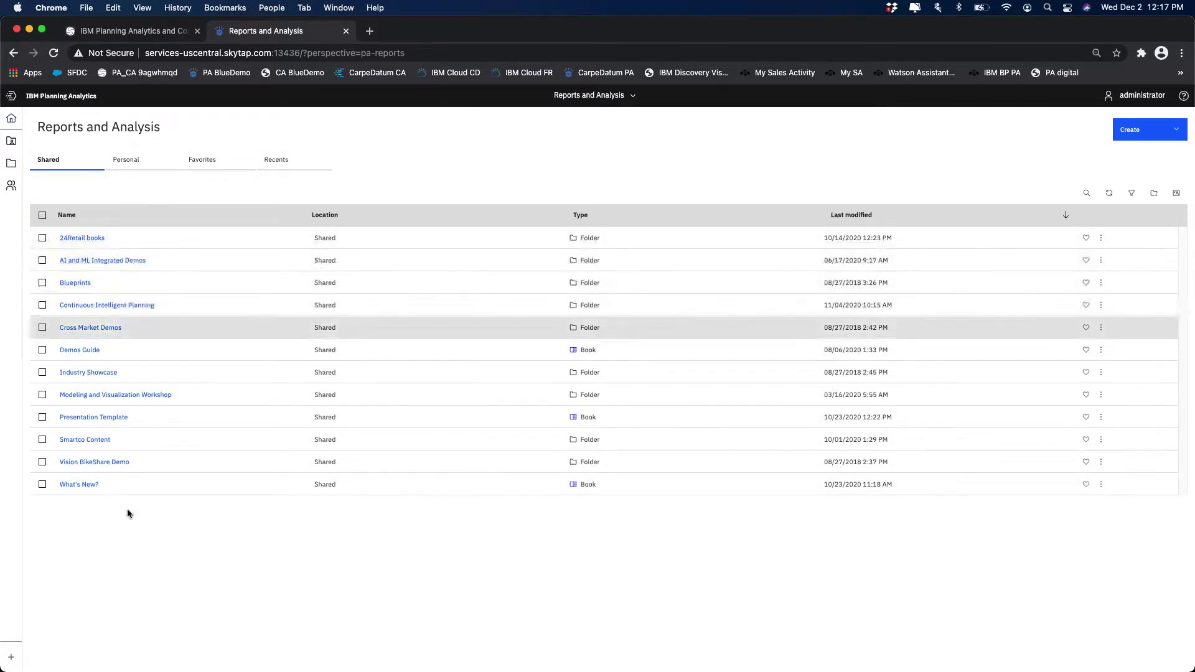
left_click(130, 169)
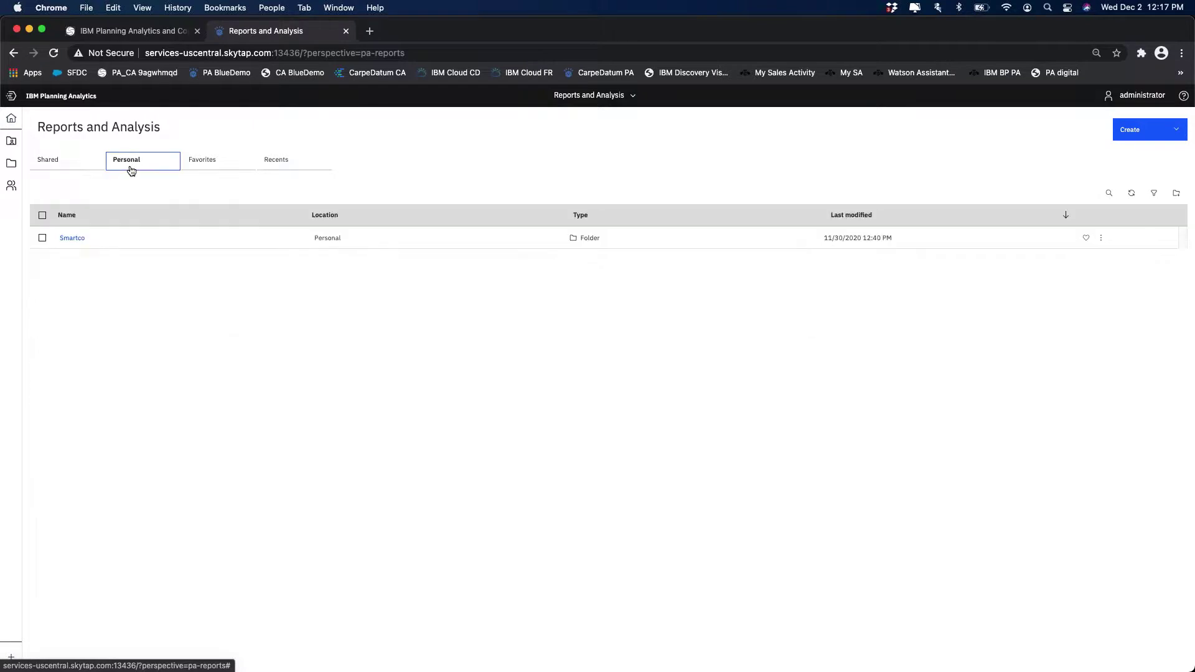
left_click(62, 165)
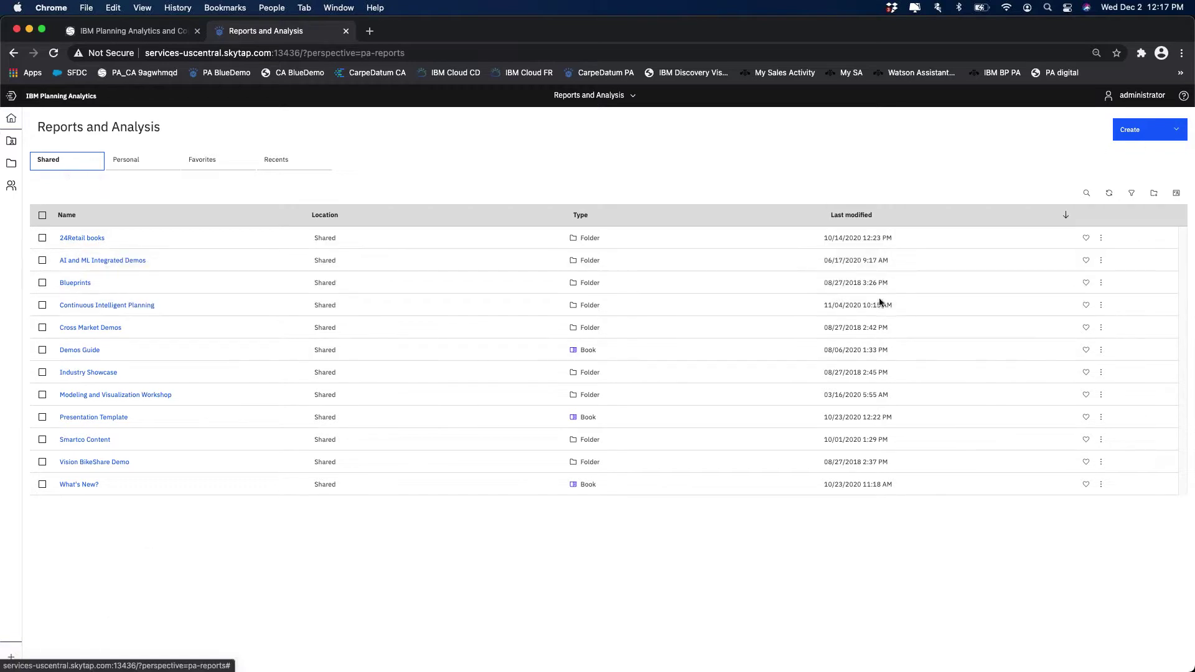
Create a new empty book and show its data source tree
left_click(1177, 137)
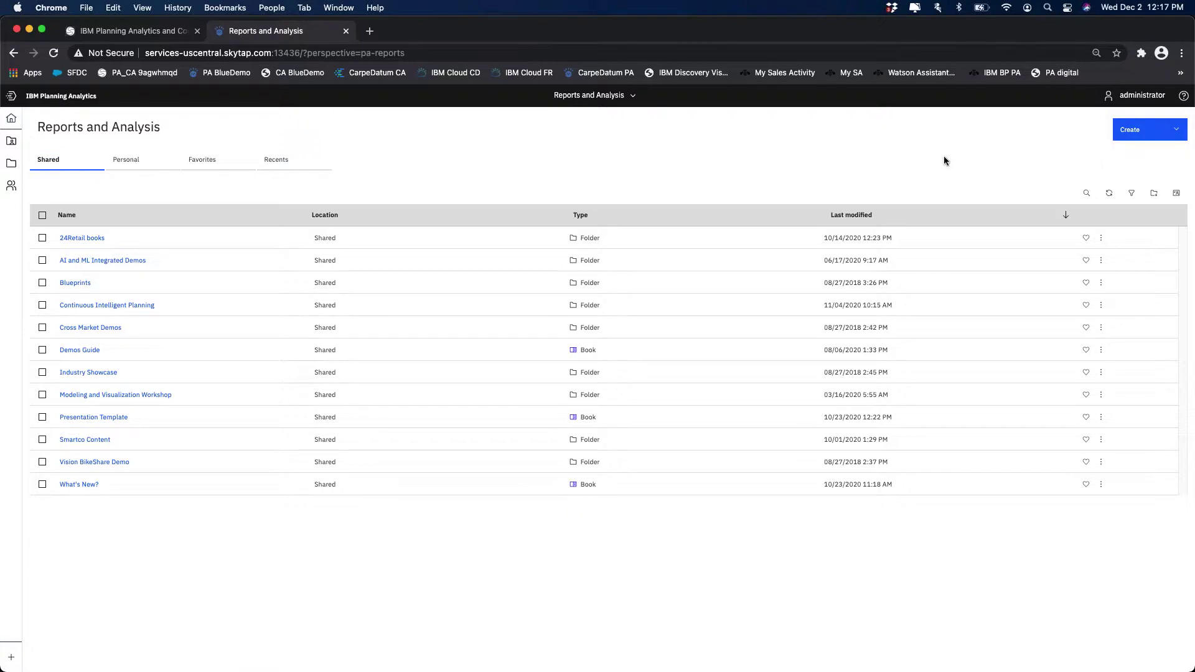
left_click(16, 657)
mouse_move(11, 657)
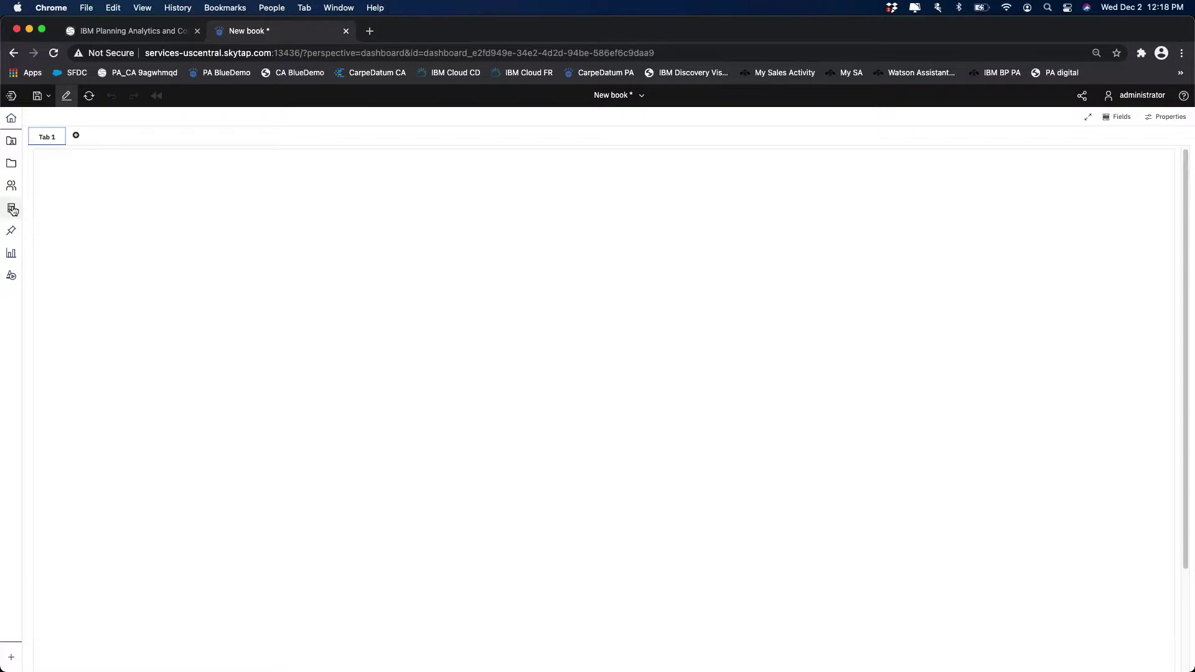
left_click(13, 211)
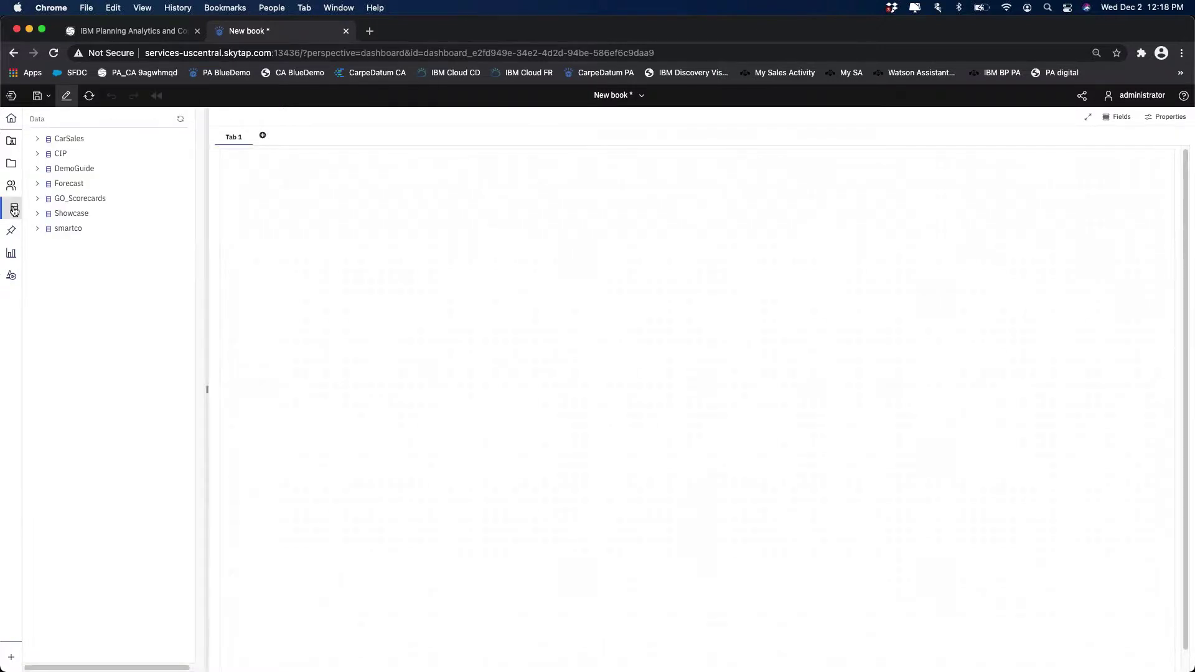
Preview the Visualizations and Widgets panels, then return to the data tree and expand smartco
left_click(13, 209)
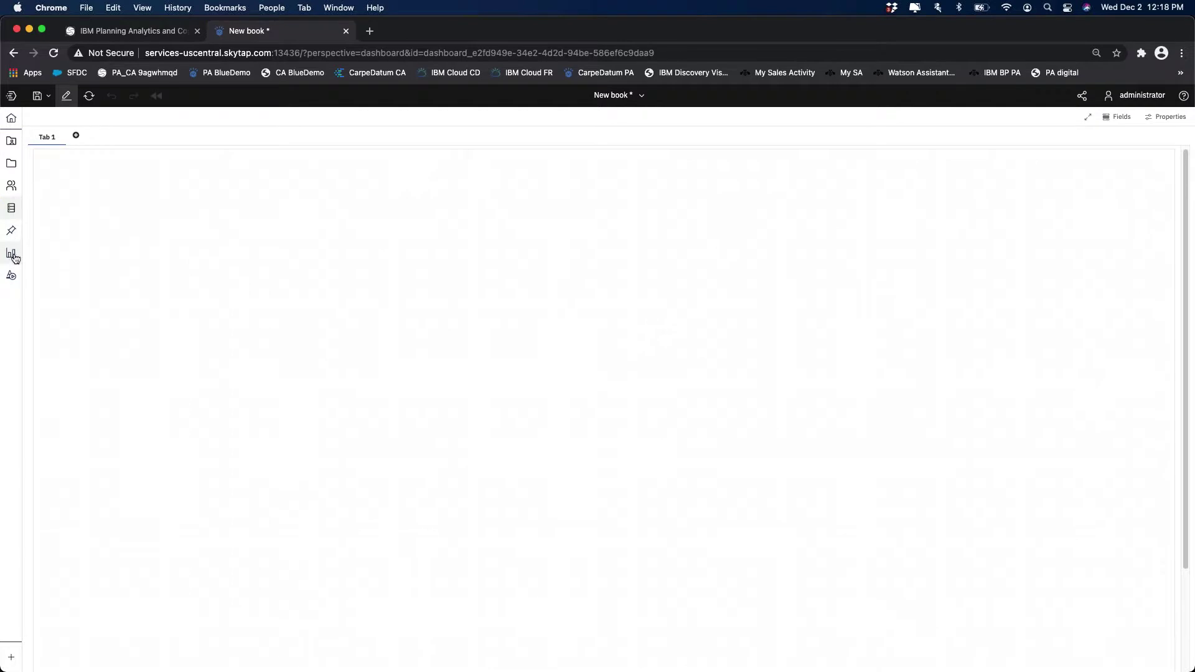
left_click(13, 254)
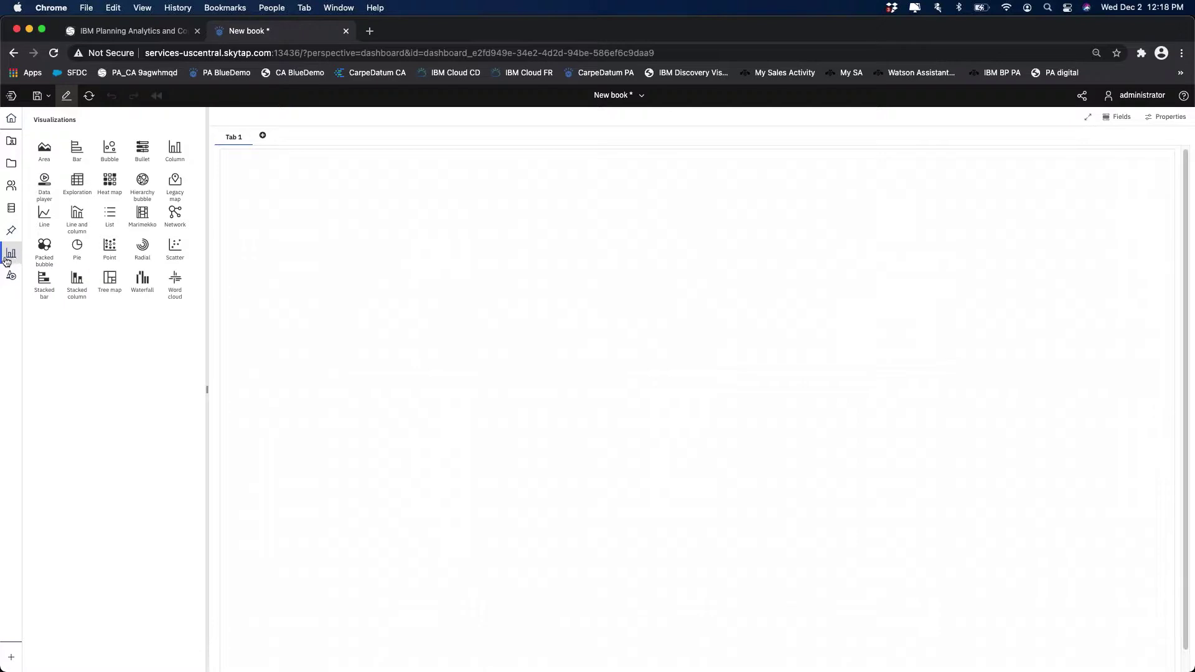
left_click(12, 275)
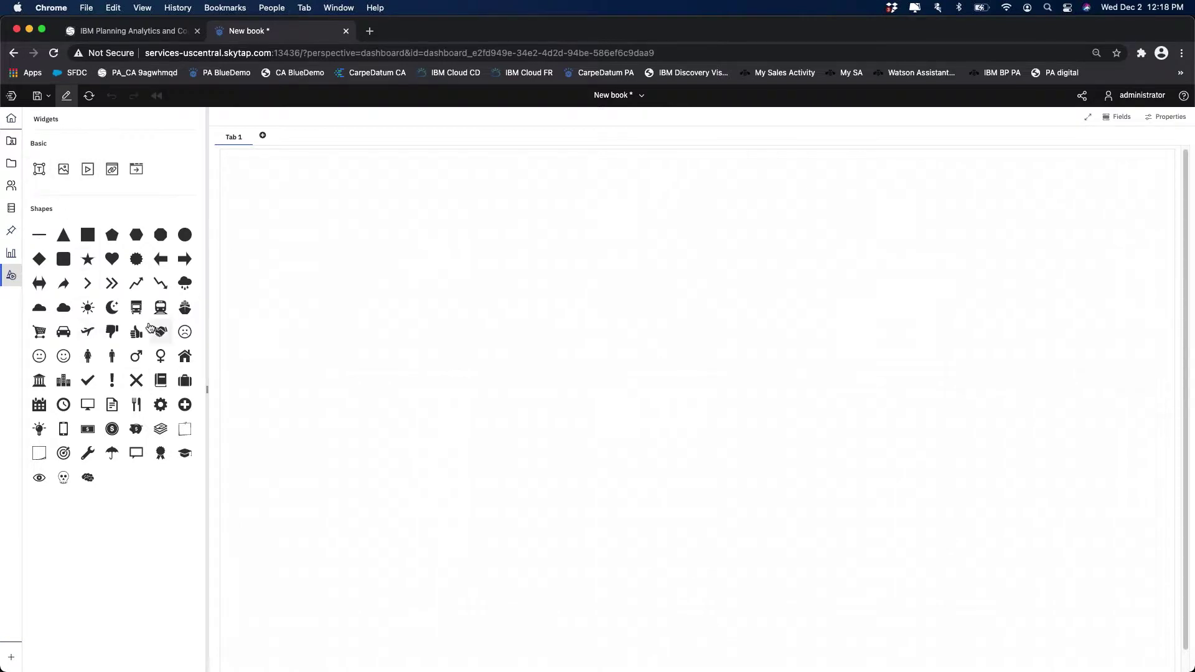
left_click(11, 212)
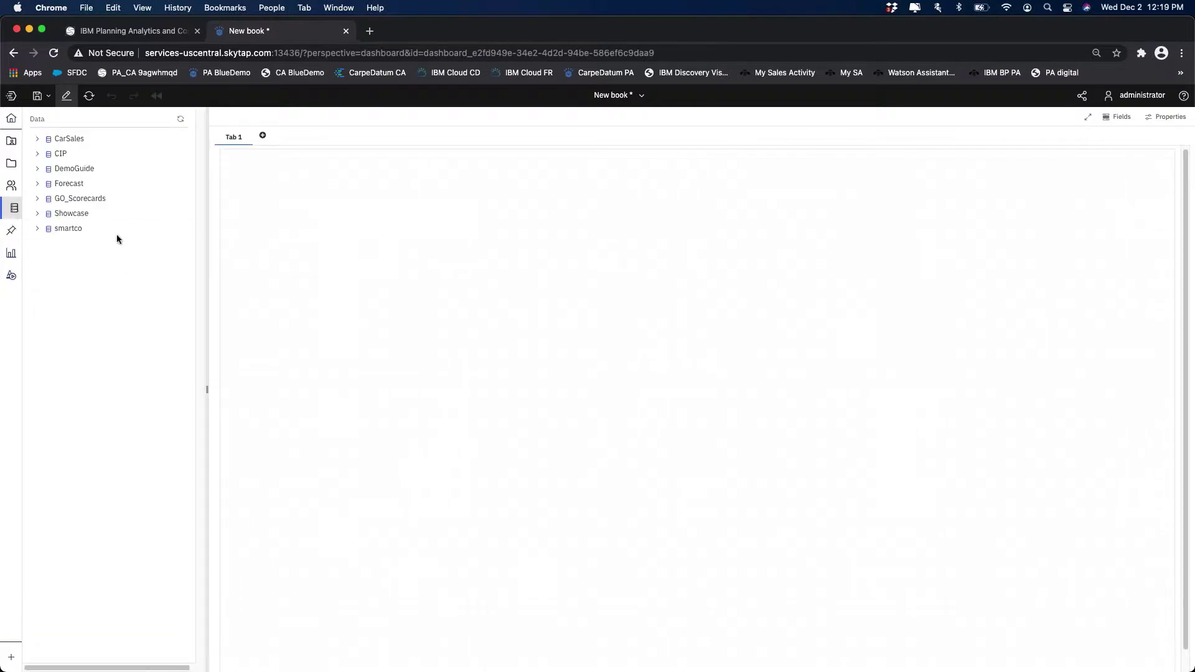
left_click(37, 229)
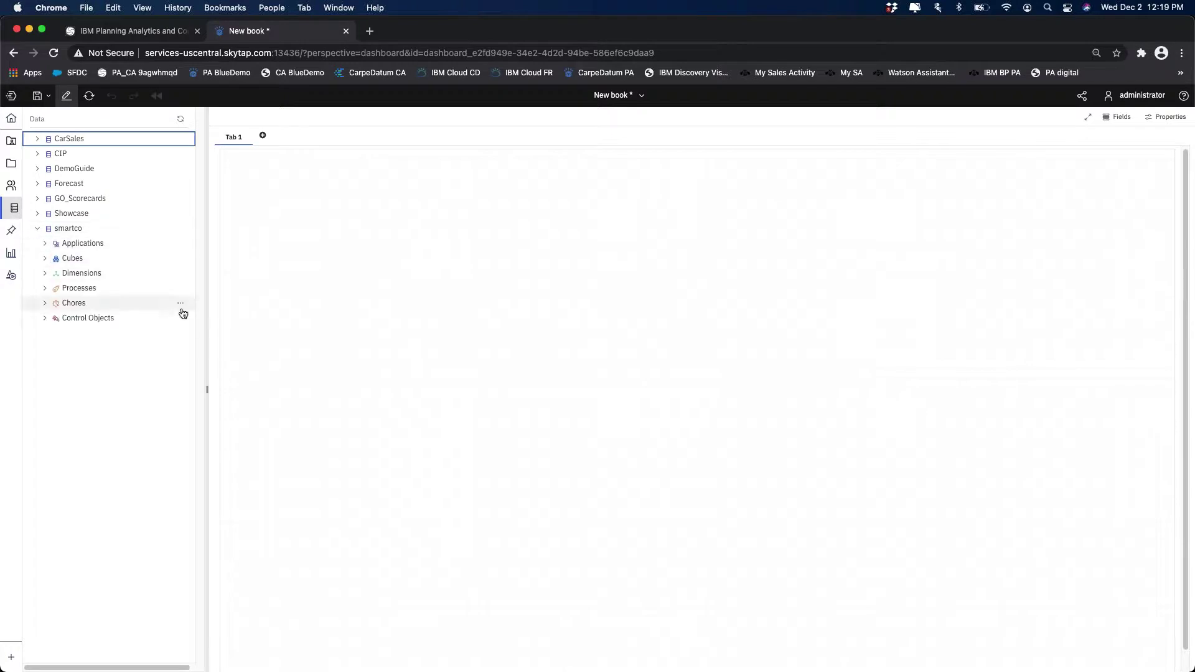
Drag the Line Item WF view from the smartco Line Item Detail cube onto the canvas
left_click(44, 244)
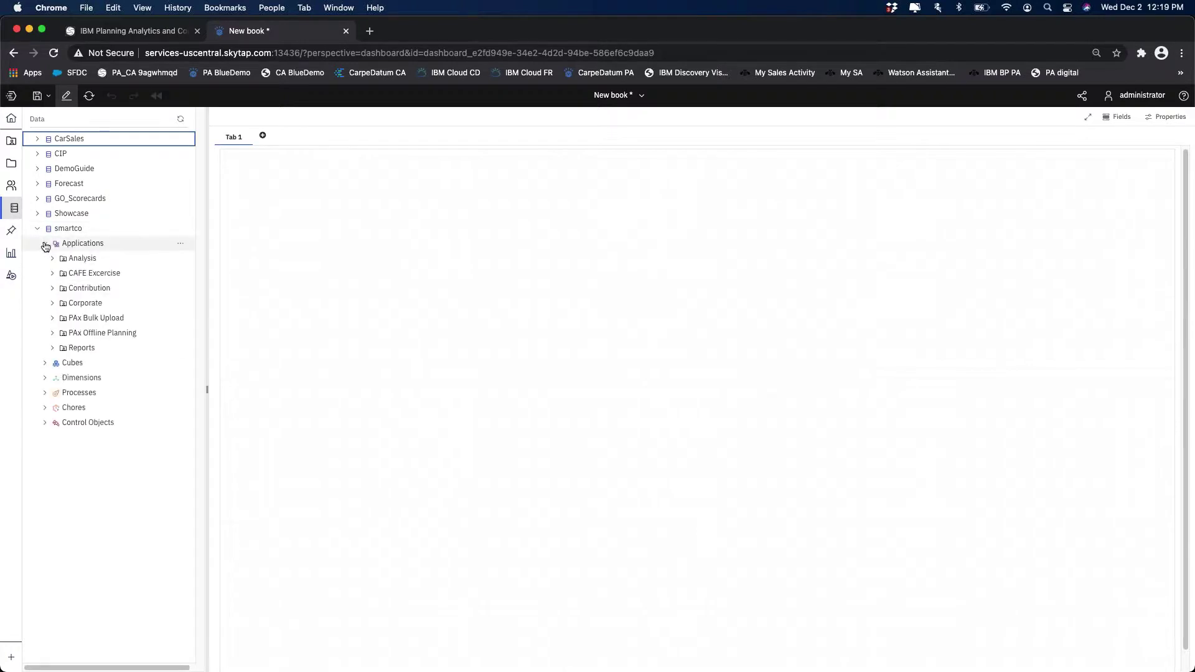
left_click(45, 244)
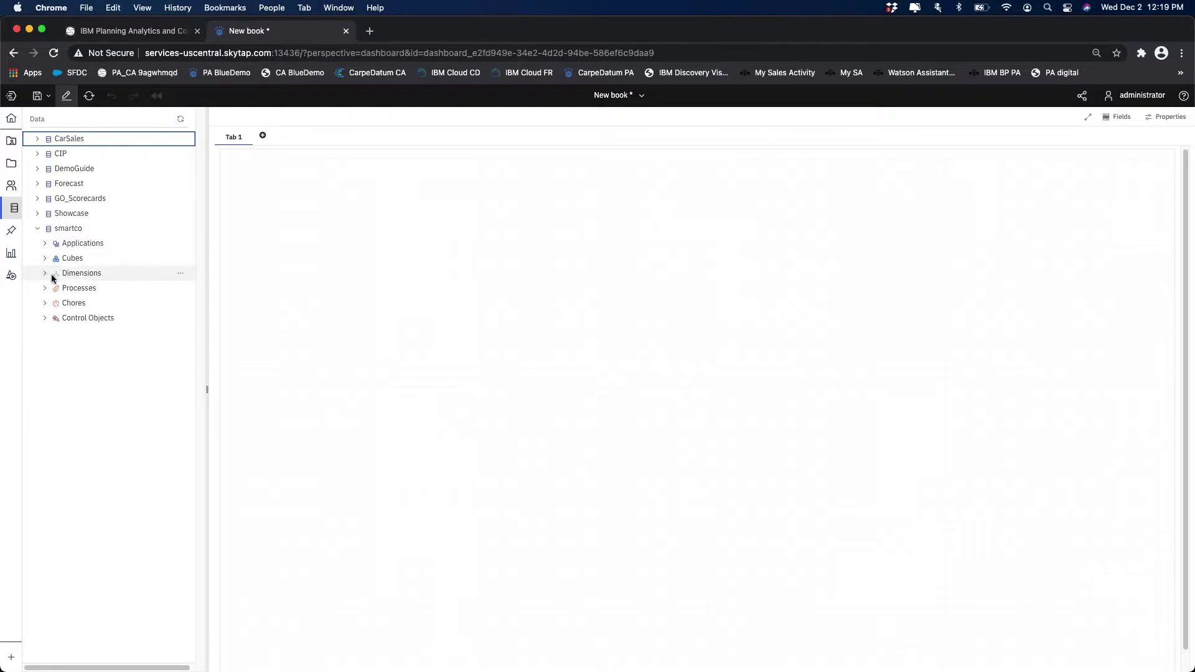
left_click(47, 259)
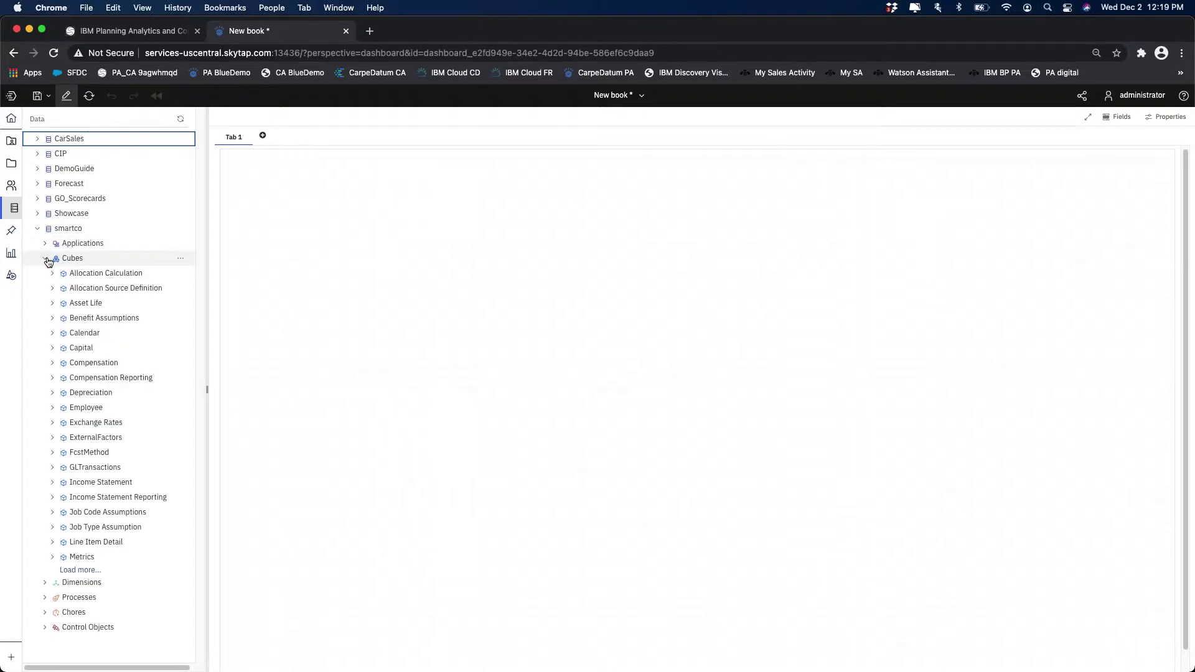
left_click(85, 572)
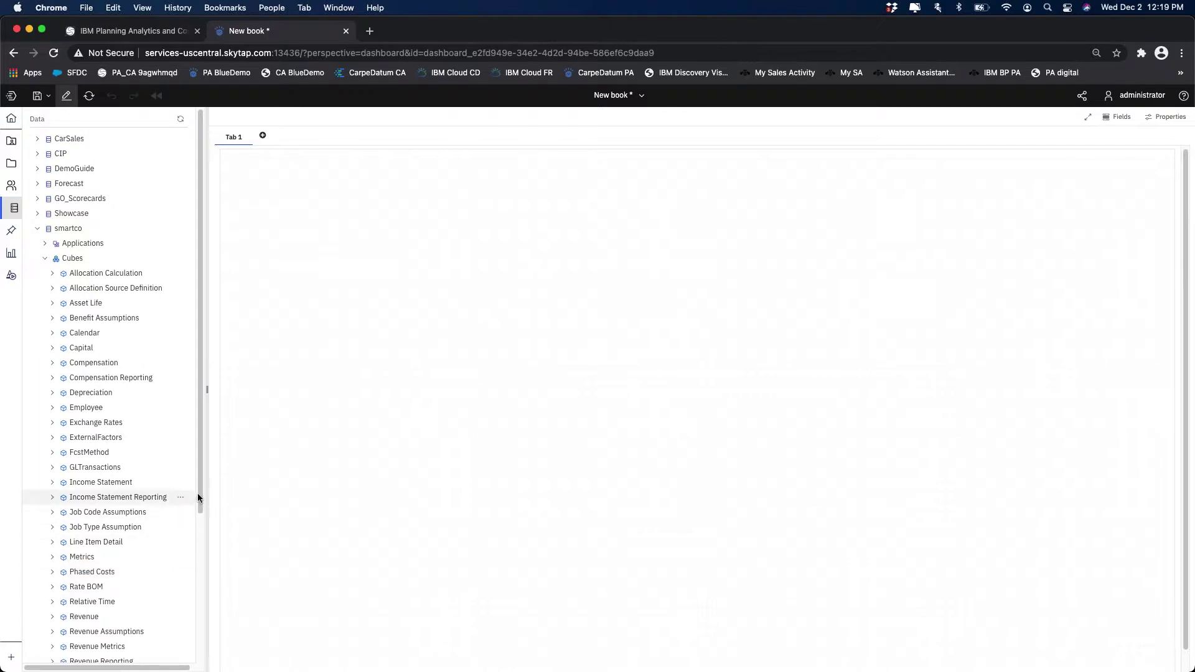
left_click_drag(196, 493, 196, 513)
scroll(198, 513, "down", 2)
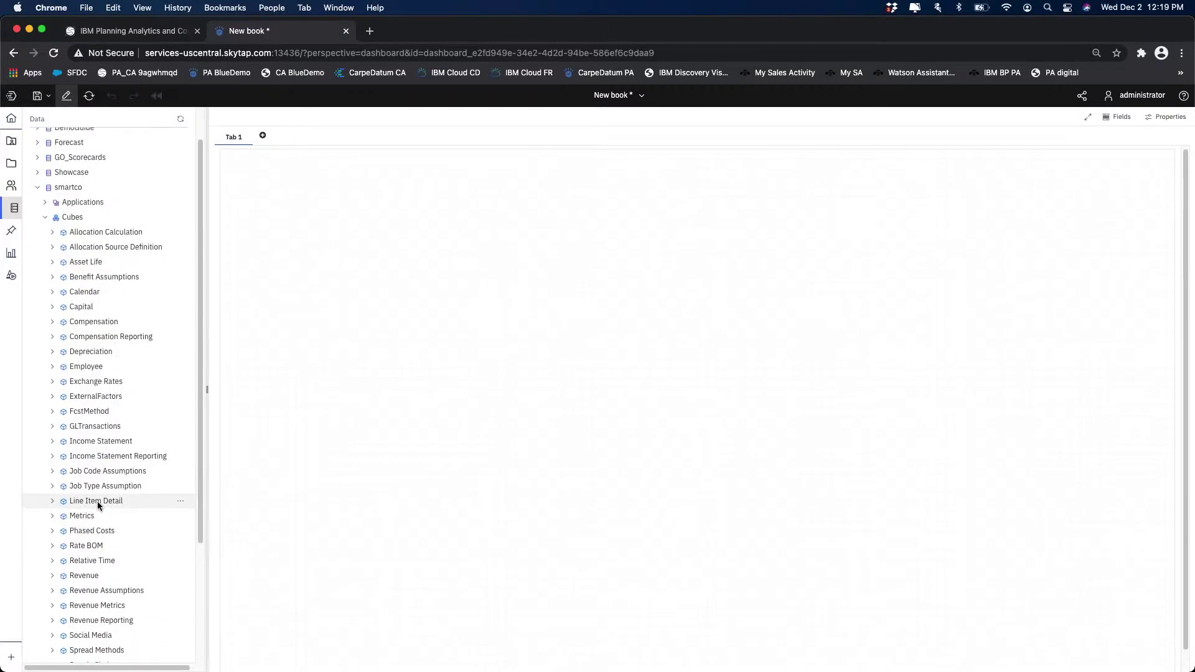
left_click(53, 503)
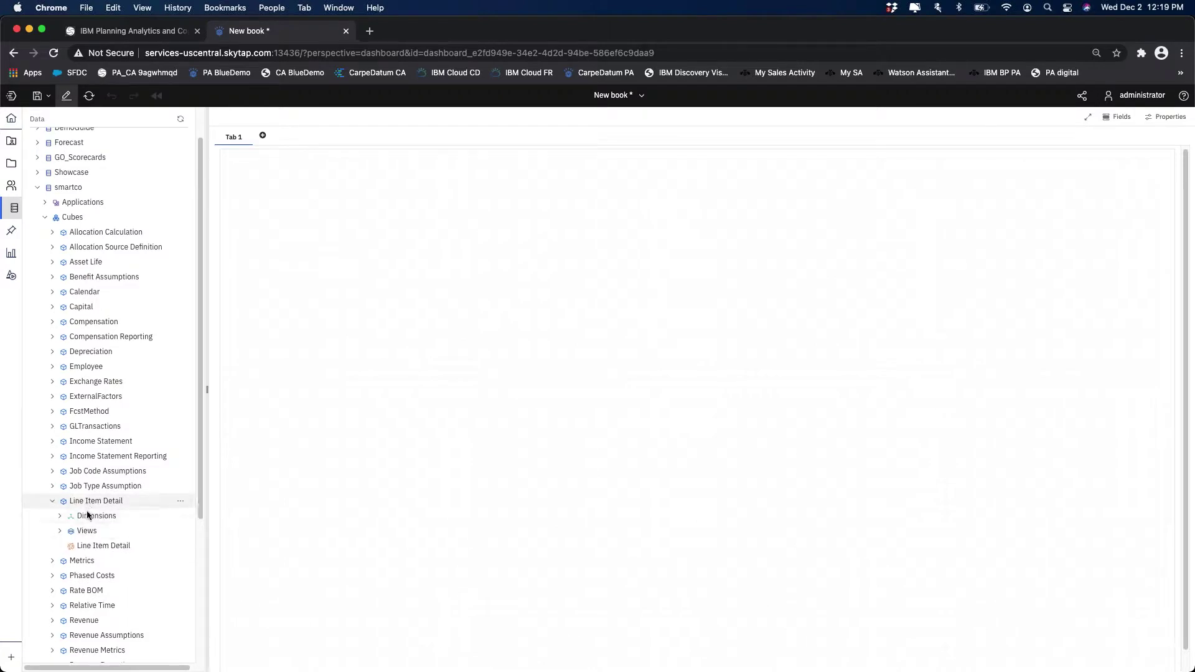
left_click(60, 532)
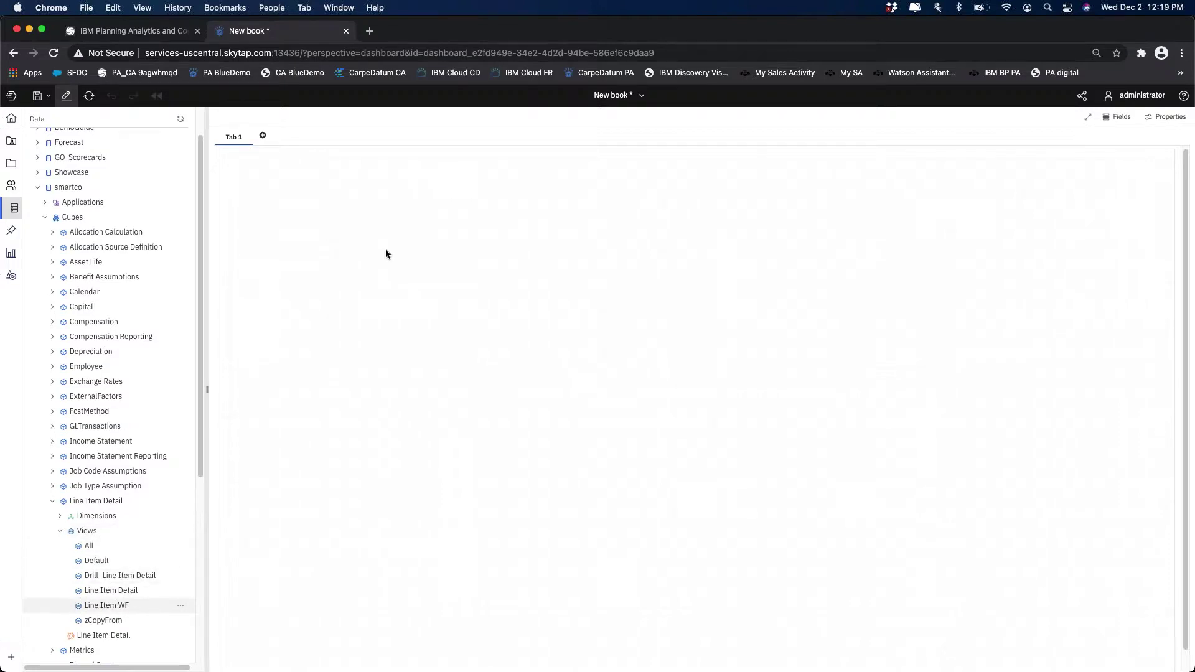
left_click_drag(386, 249, 386, 251)
left_click_drag(501, 283, 650, 329)
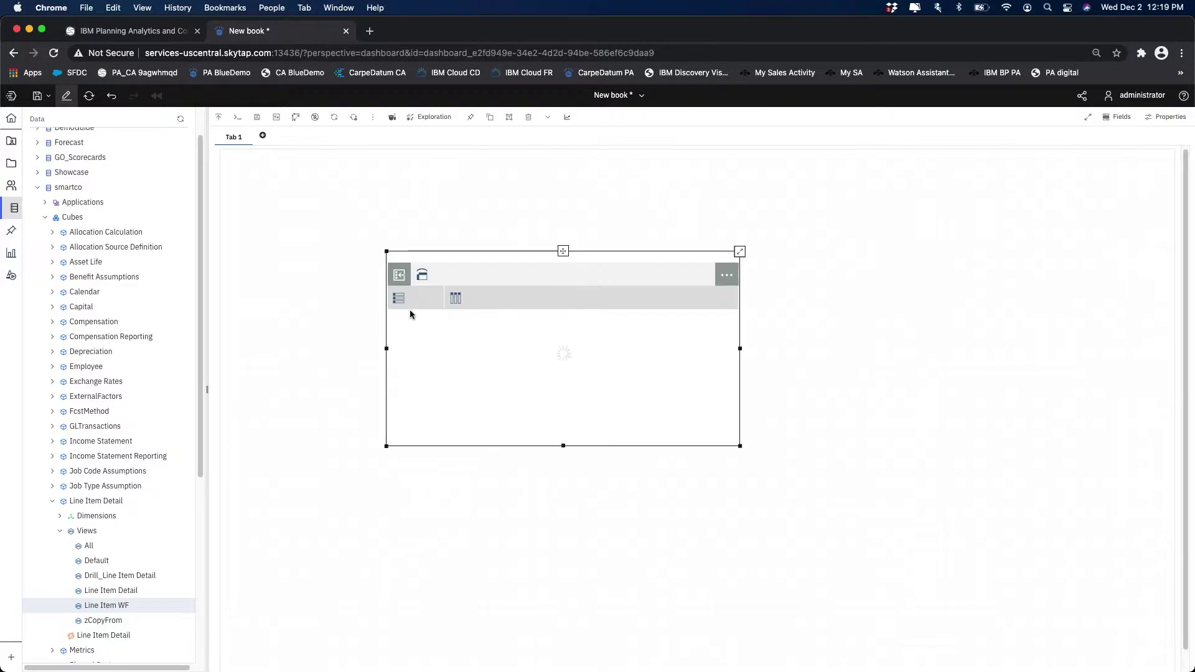
Move the grid widget to the top-left, making it narrower and taller
left_click(15, 215)
left_click_drag(413, 256, 275, 171)
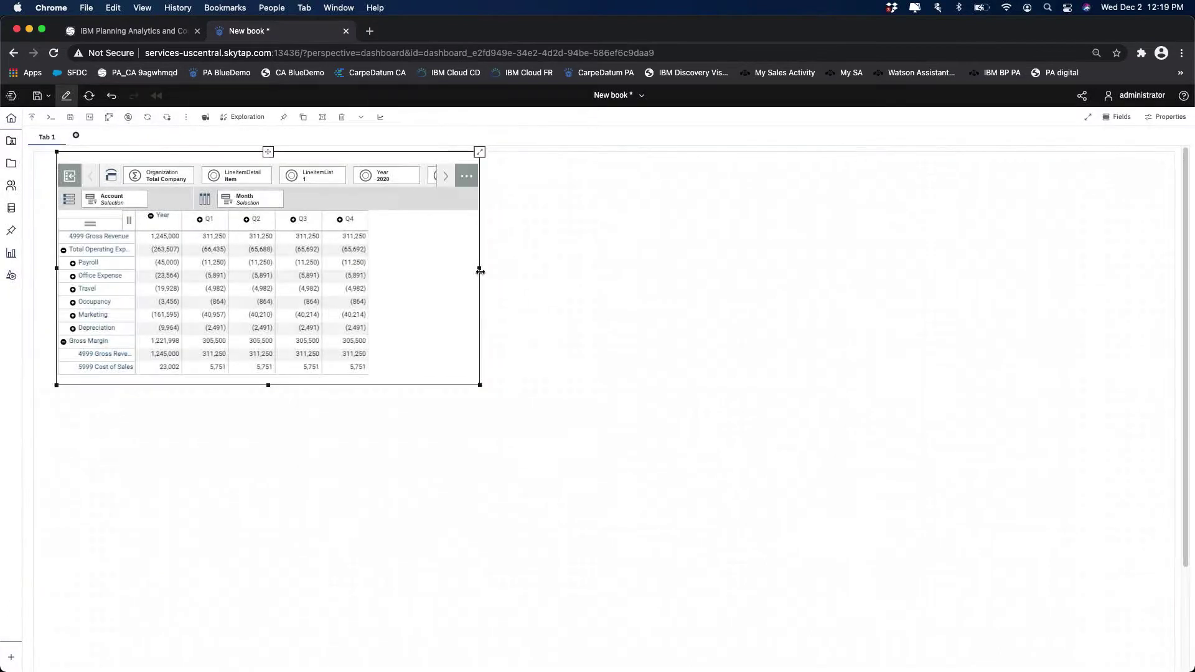
left_click_drag(480, 272, 377, 274)
left_click_drag(216, 385, 338, 483)
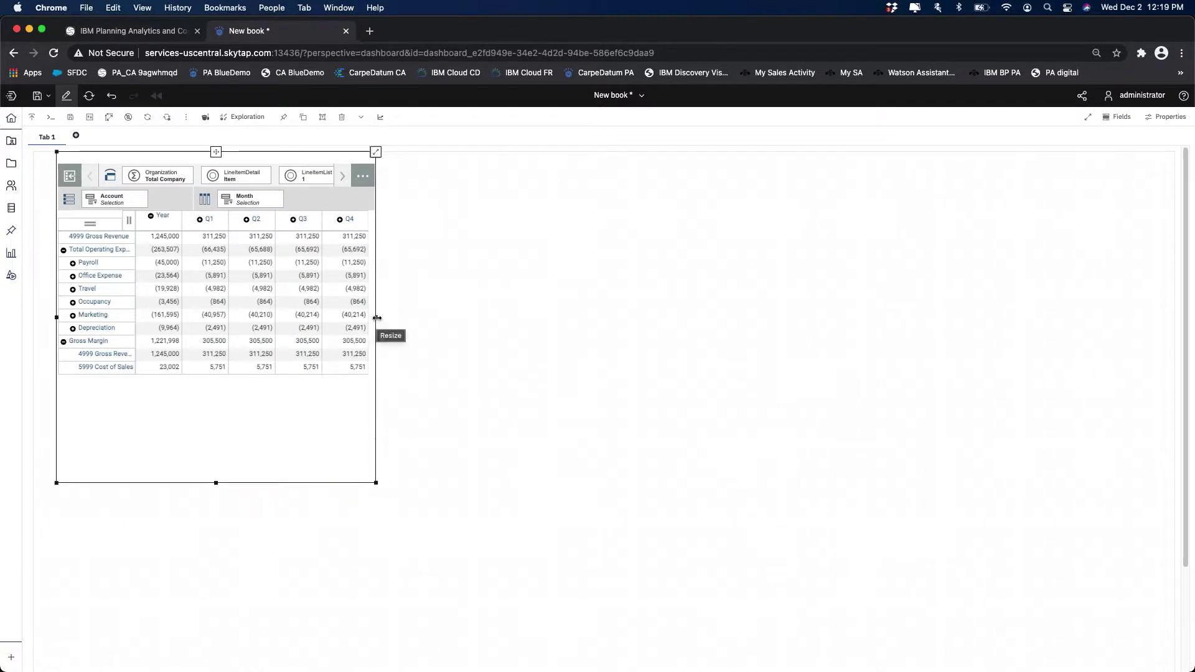
Widen the grid widget slightly and bring up the book's Dashboard properties
left_click_drag(378, 318, 412, 326)
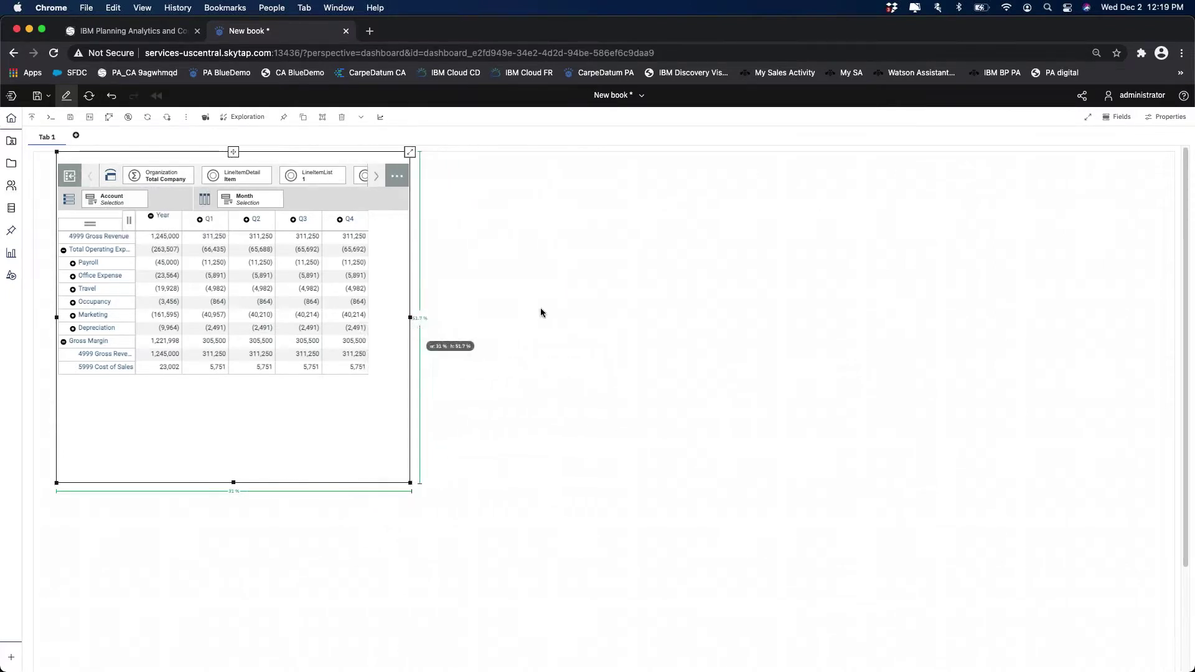
left_click(601, 302)
left_click(1168, 122)
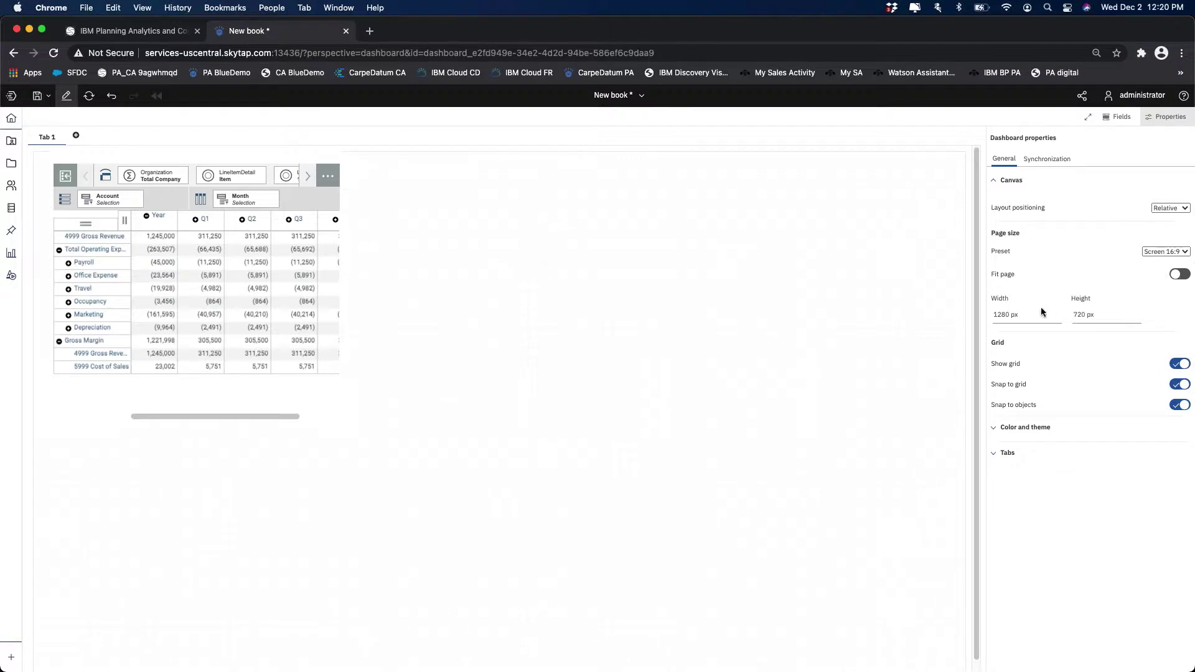
Keep layout positioning Relative and widen the Line Item WF grid widget
left_click_drag(1027, 315, 996, 315)
left_click(1170, 208)
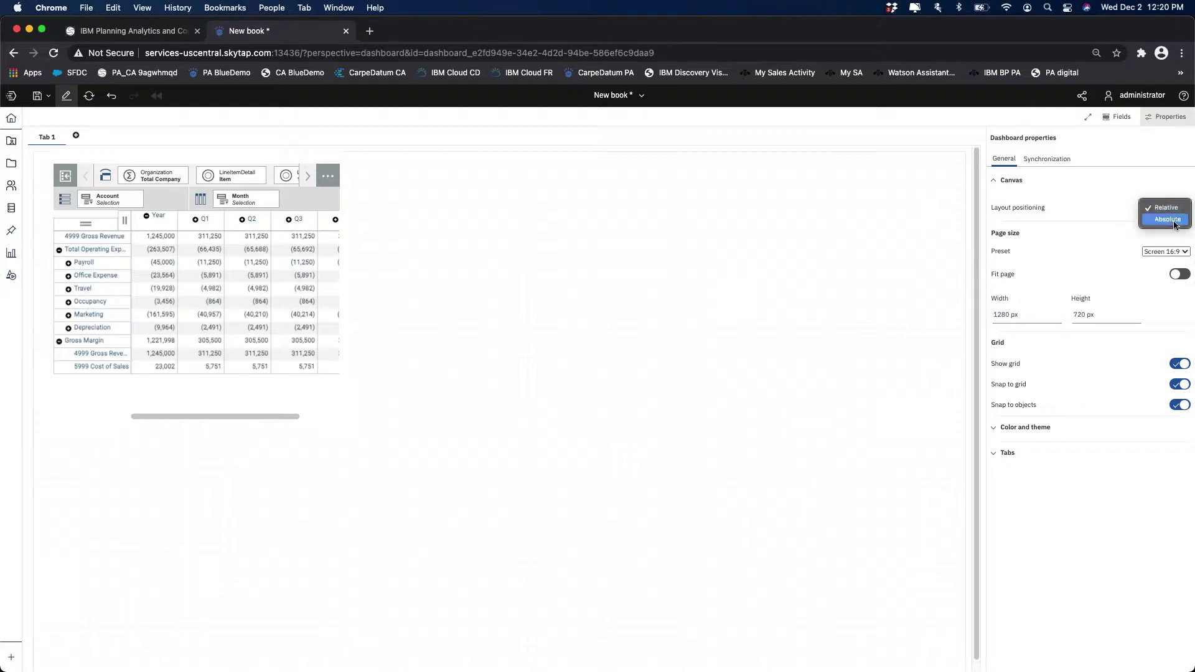
left_click(354, 274)
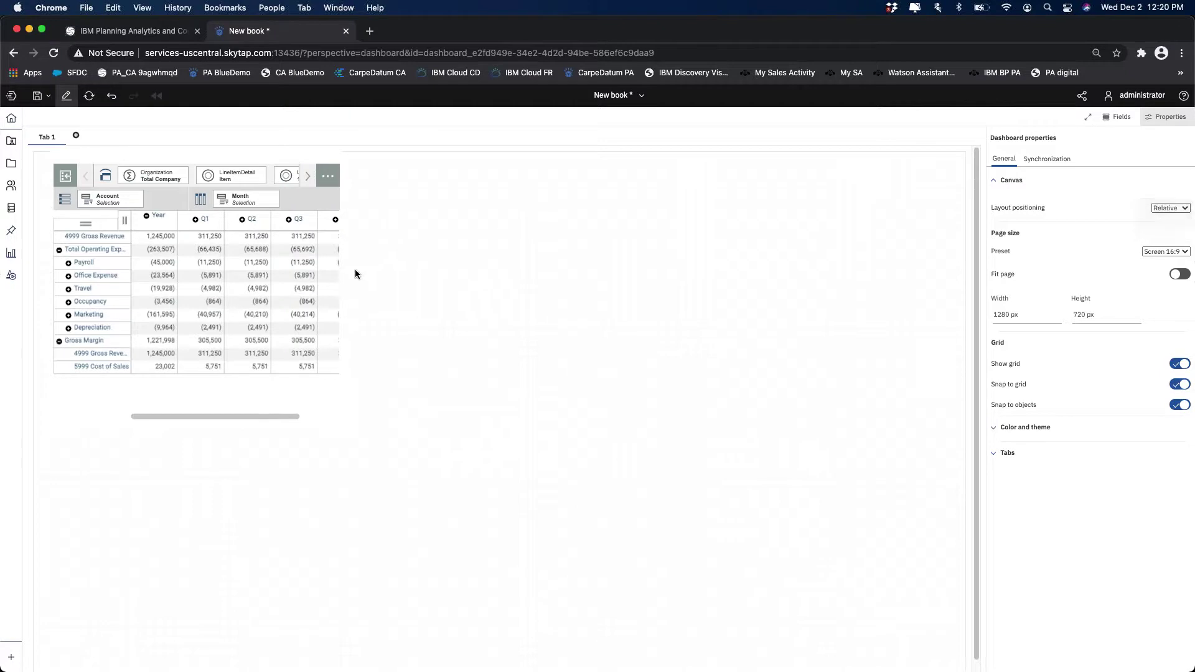
left_click(331, 201)
left_click_drag(343, 287, 406, 287)
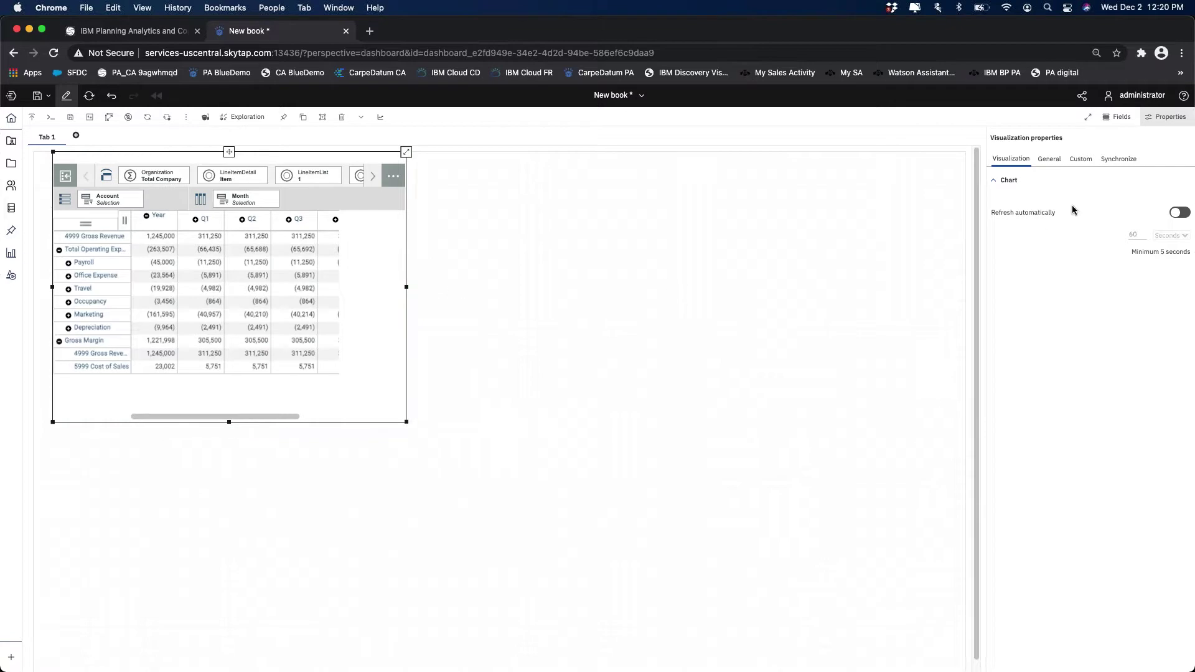
Size the grid to about 37% width and 44.6% height, shift it right, and widen row labels
left_click(1169, 122)
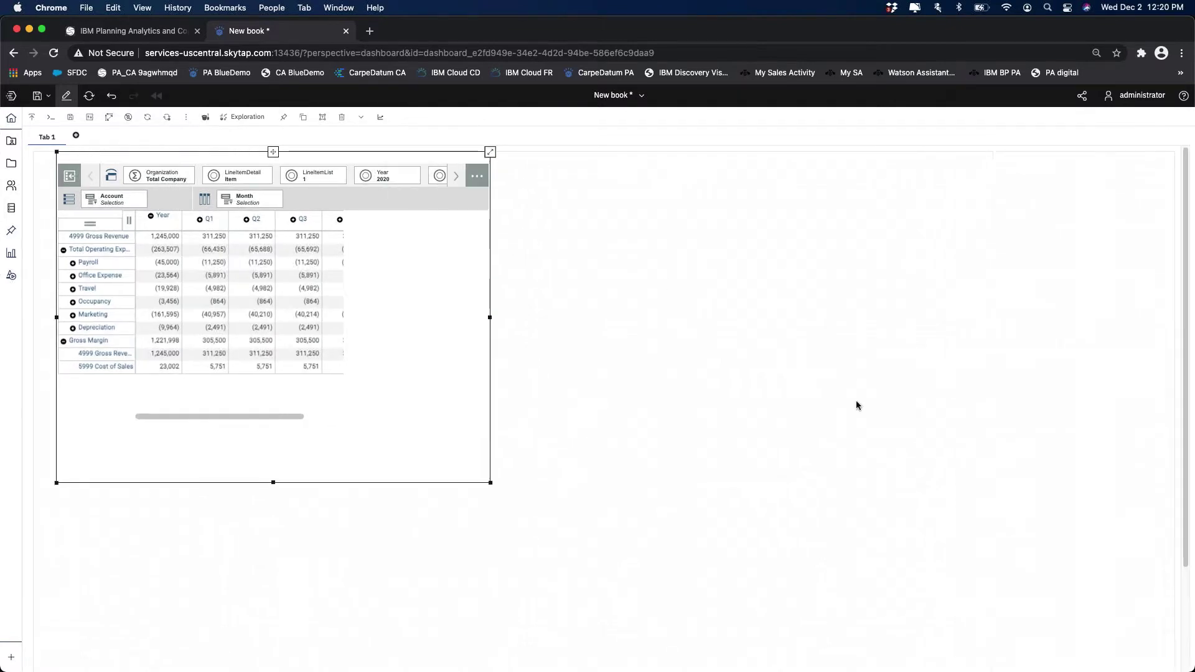
left_click_drag(492, 481, 491, 394)
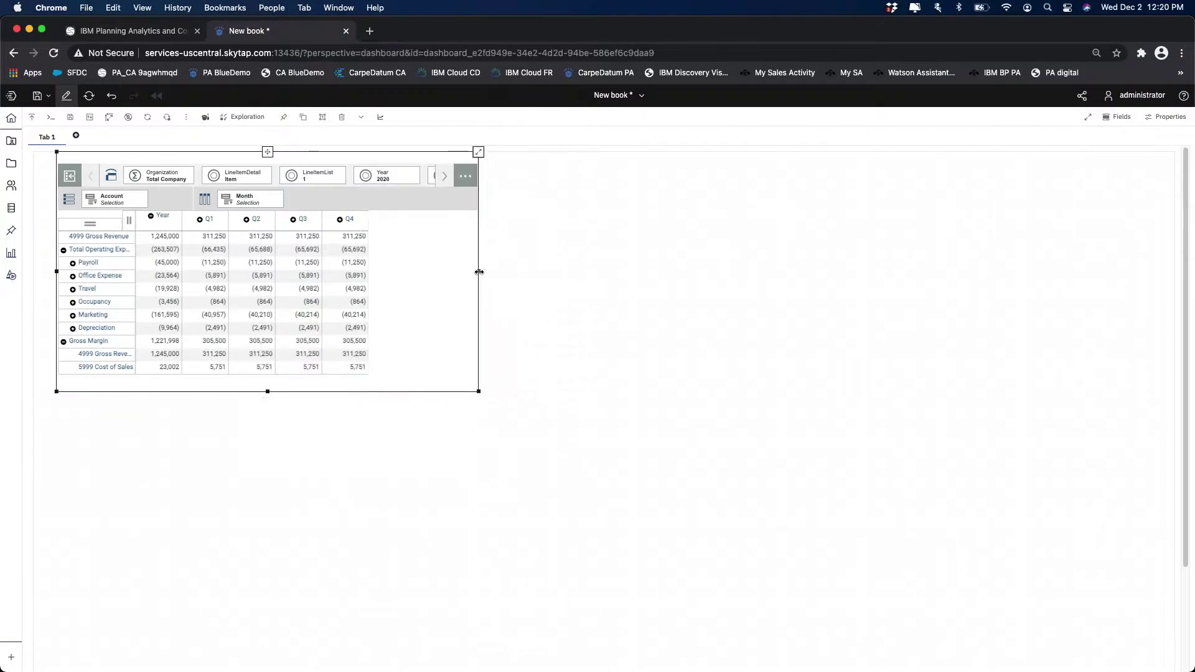
mouse_move(478, 274)
left_mouse_down()
mouse_move(392, 280)
mouse_move(476, 295)
left_mouse_up()
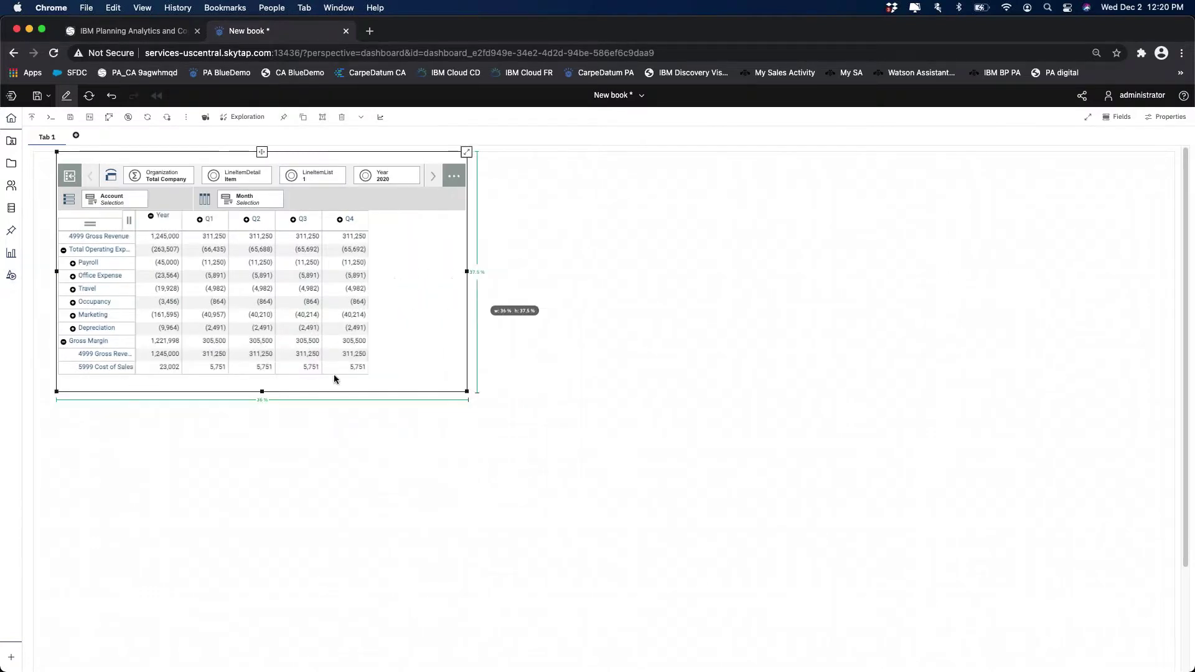
left_click_drag(266, 411, 267, 449)
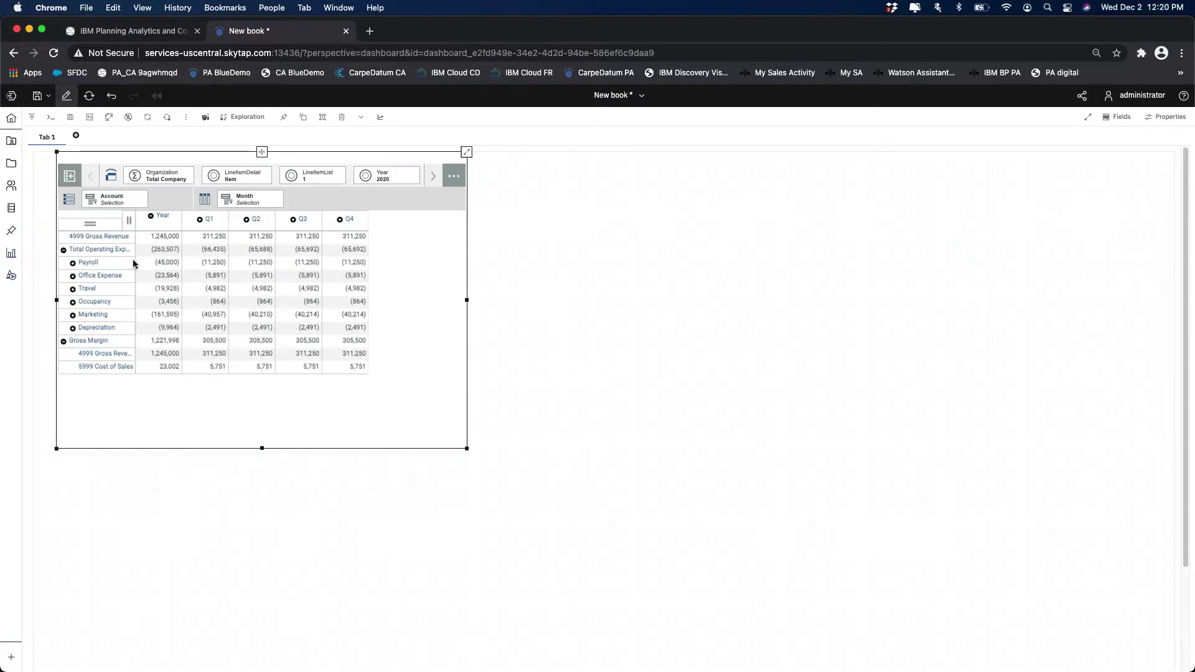
left_click_drag(134, 258, 168, 253)
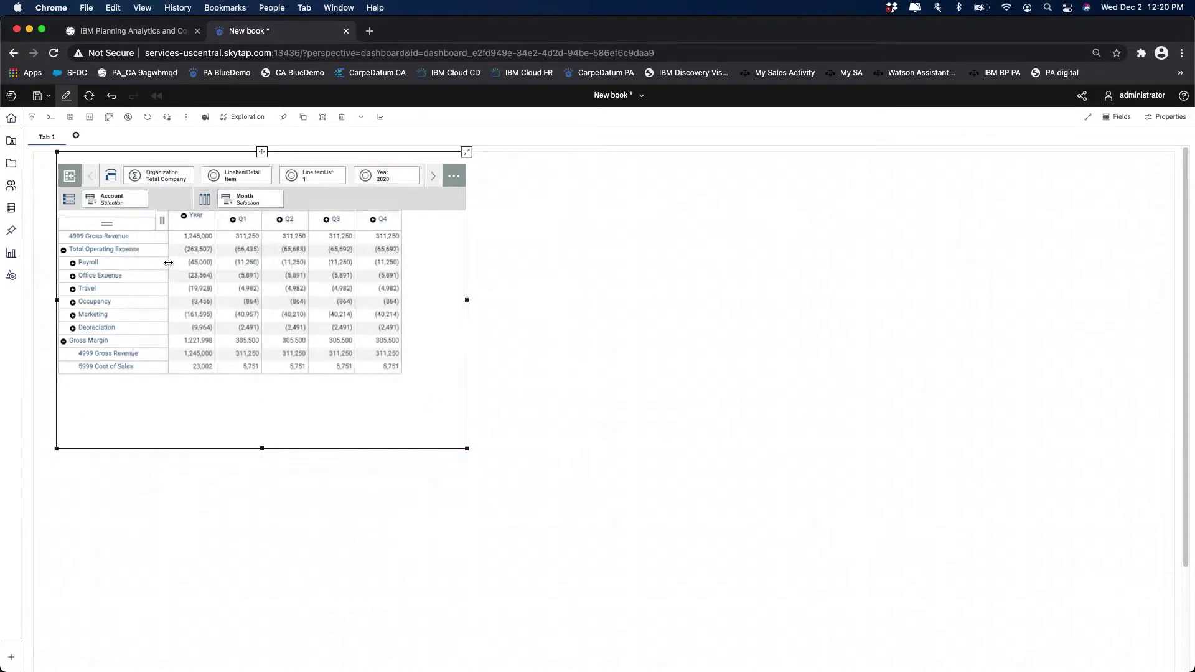
left_click_drag(268, 152, 290, 154)
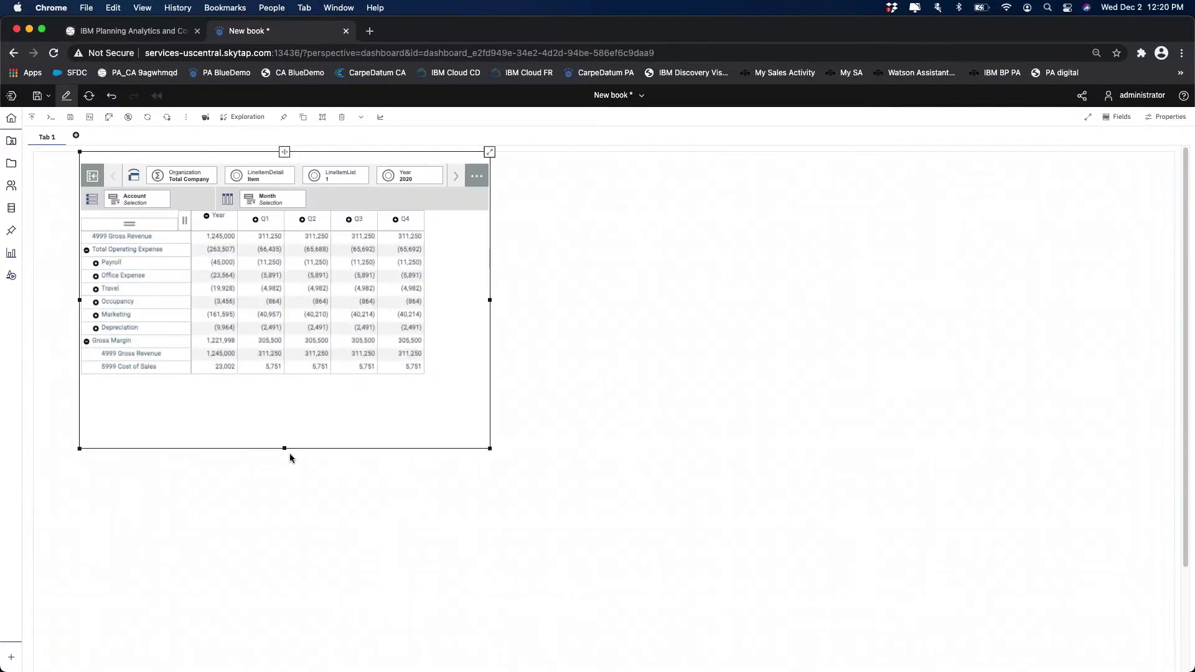
left_click_drag(285, 449, 303, 414)
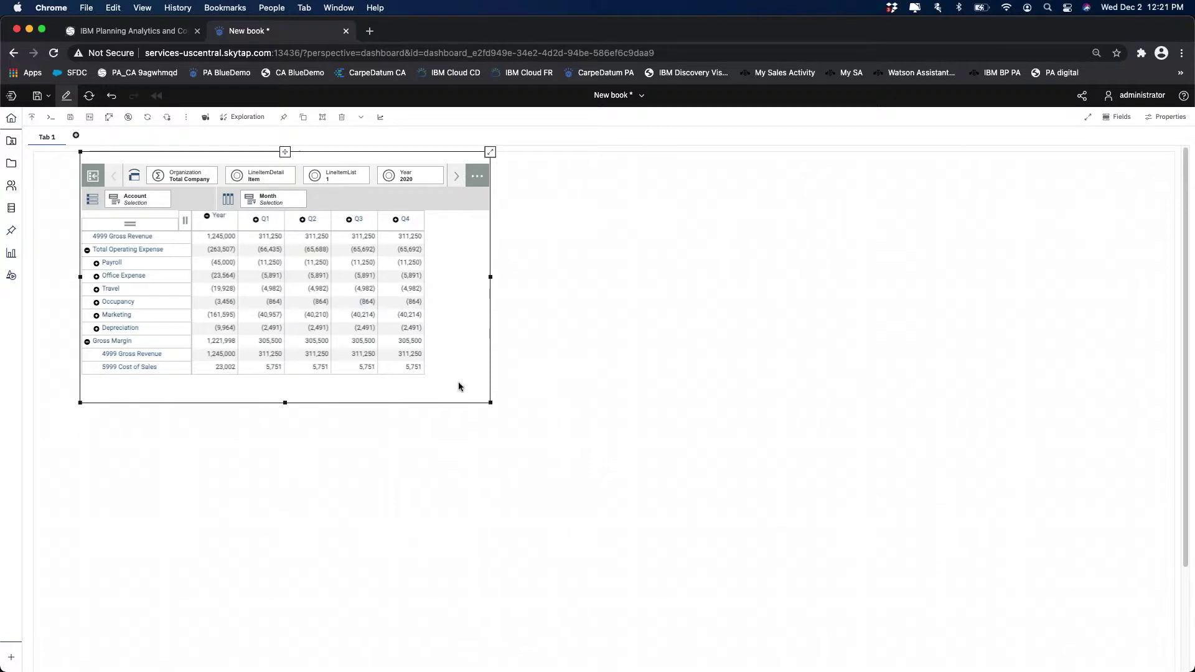
left_click_drag(492, 280, 502, 279)
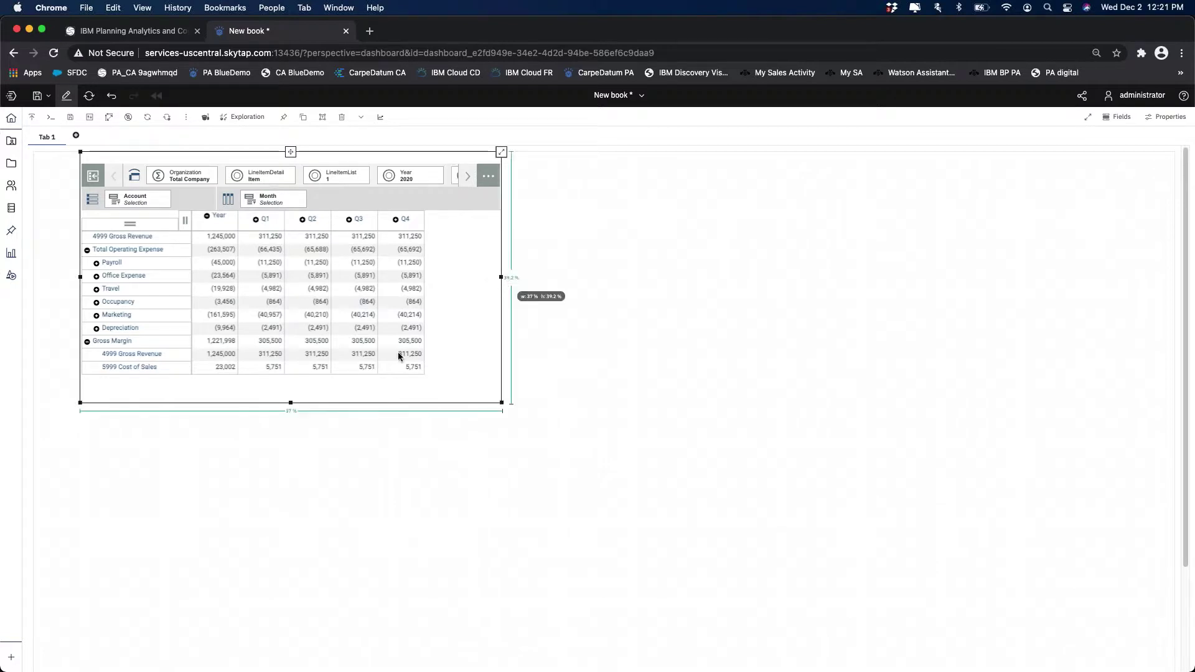
left_click_drag(286, 403, 296, 439)
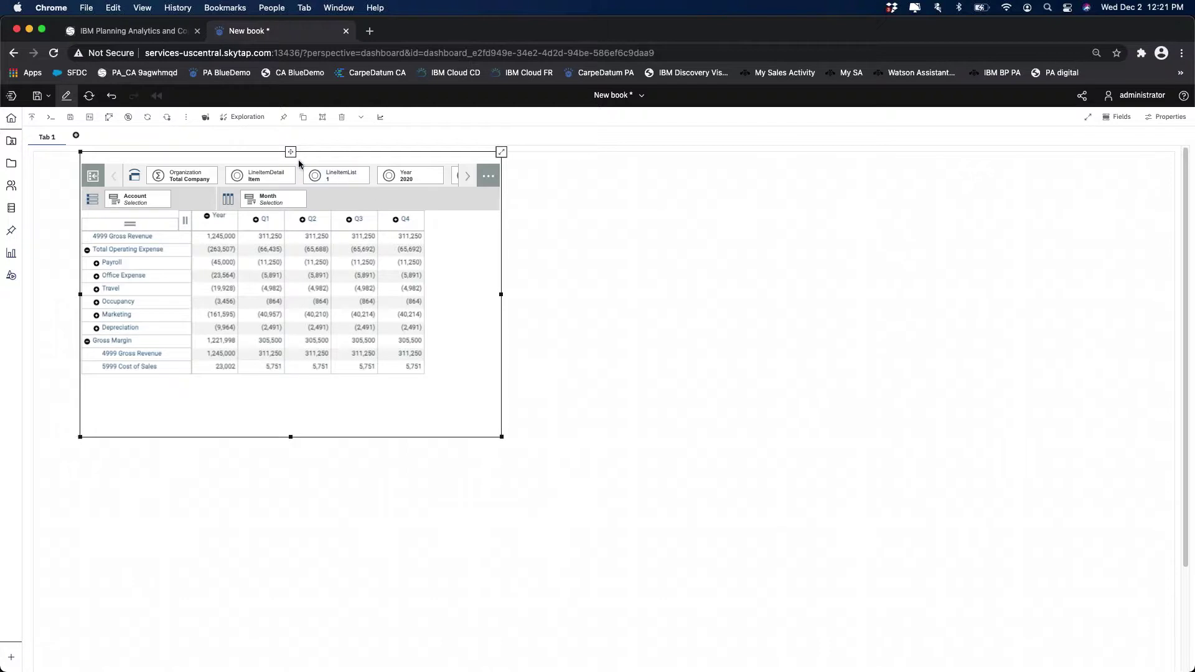
left_click(244, 120)
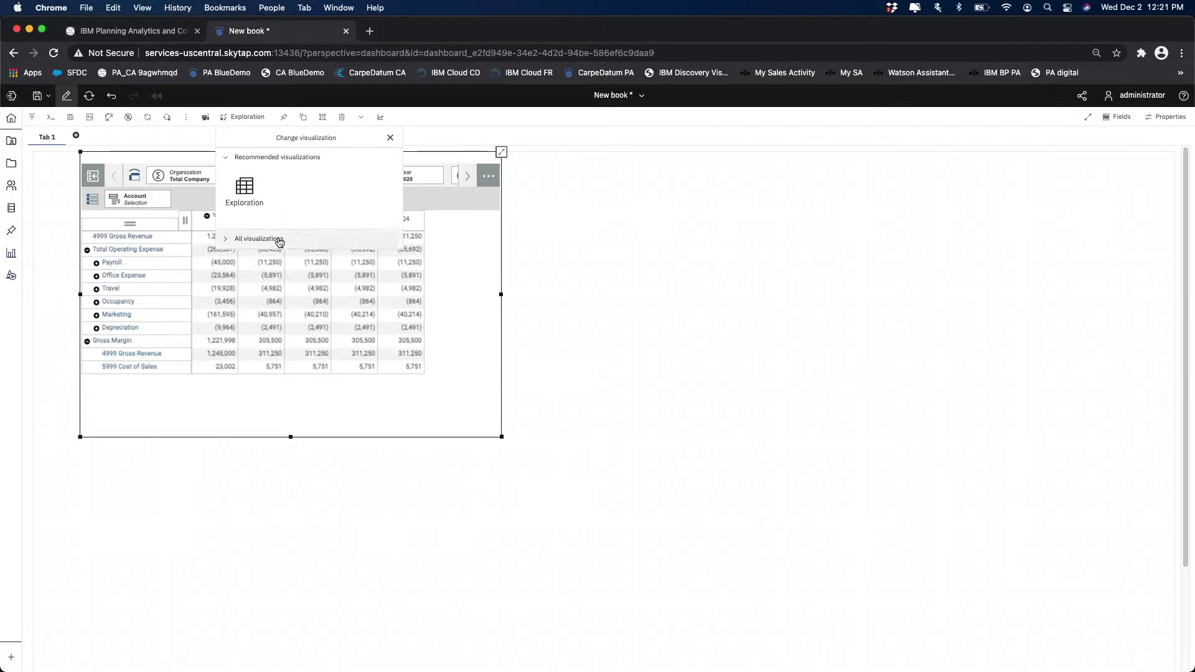
Change the Line Item WF widget from Exploration to a Waterfall chart and select it
left_click(294, 243)
left_click_drag(398, 259, 398, 330)
left_click(311, 312)
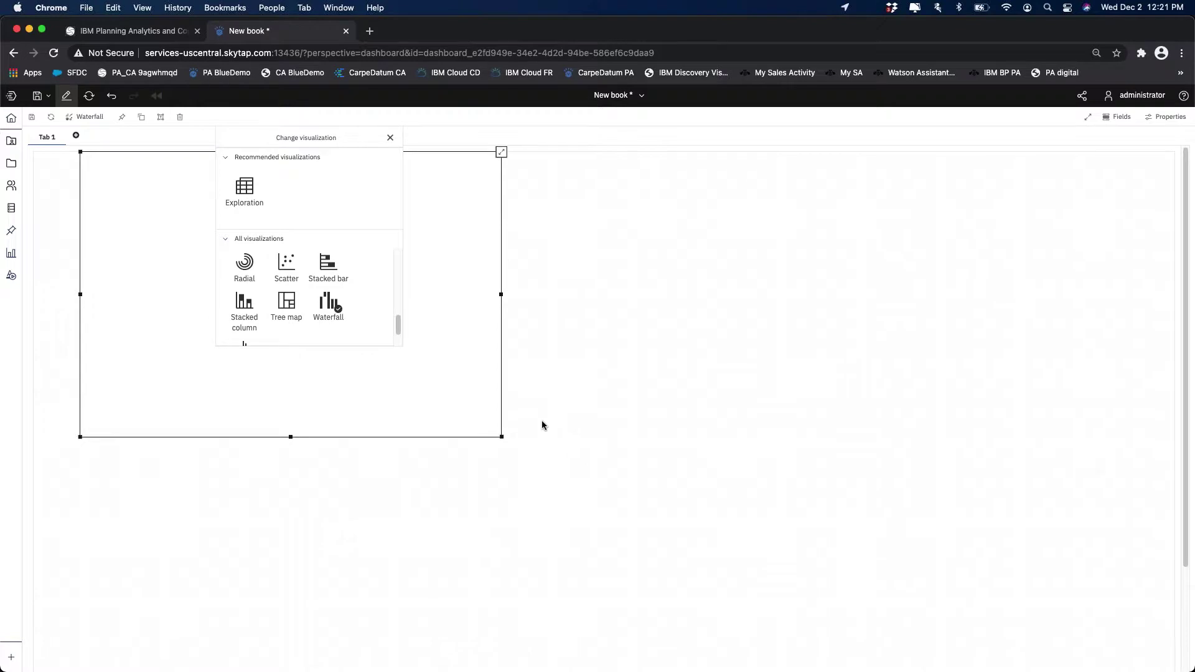
left_click(592, 394)
left_click(449, 247)
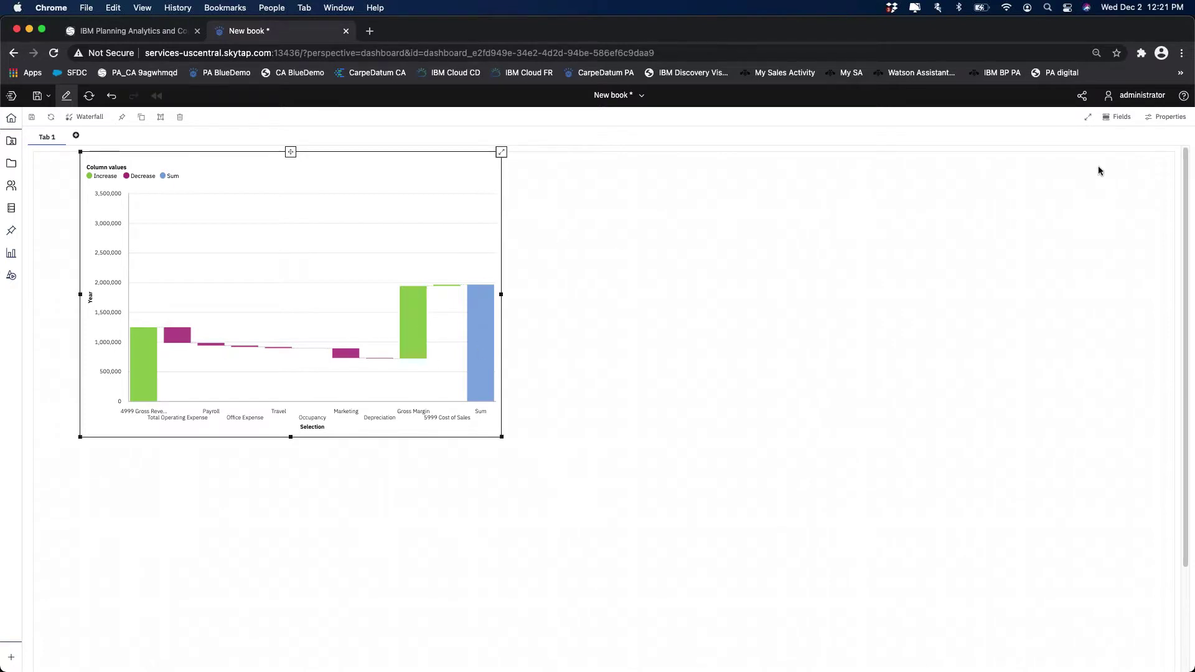
Turn off the waterfall's total column, transpose it to horizontal bars, and widen the widget
left_click(1165, 122)
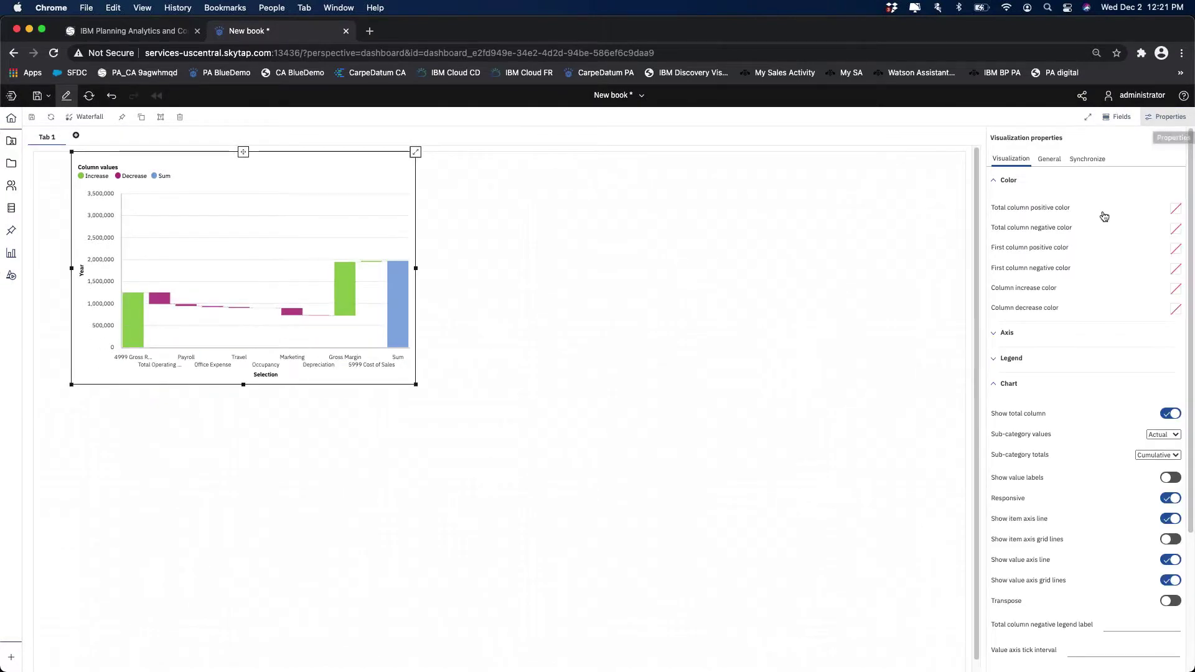
scroll(1104, 236, "down", 5)
scroll(1104, 236, "up", 5)
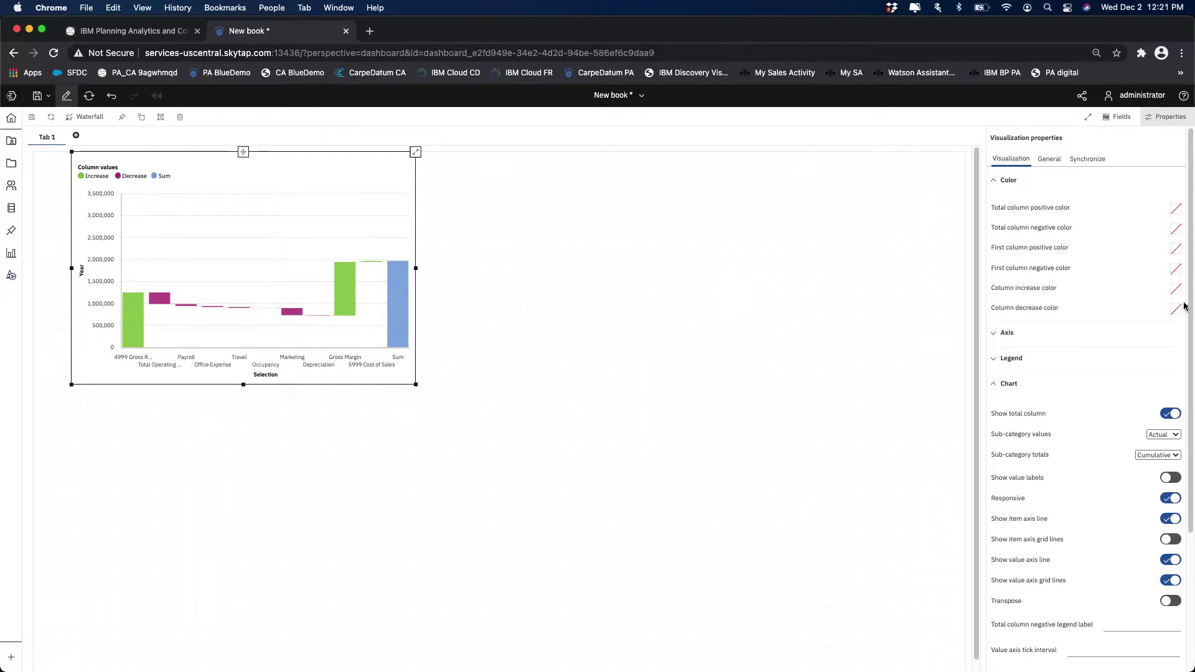
scroll(1046, 219, "down", 2)
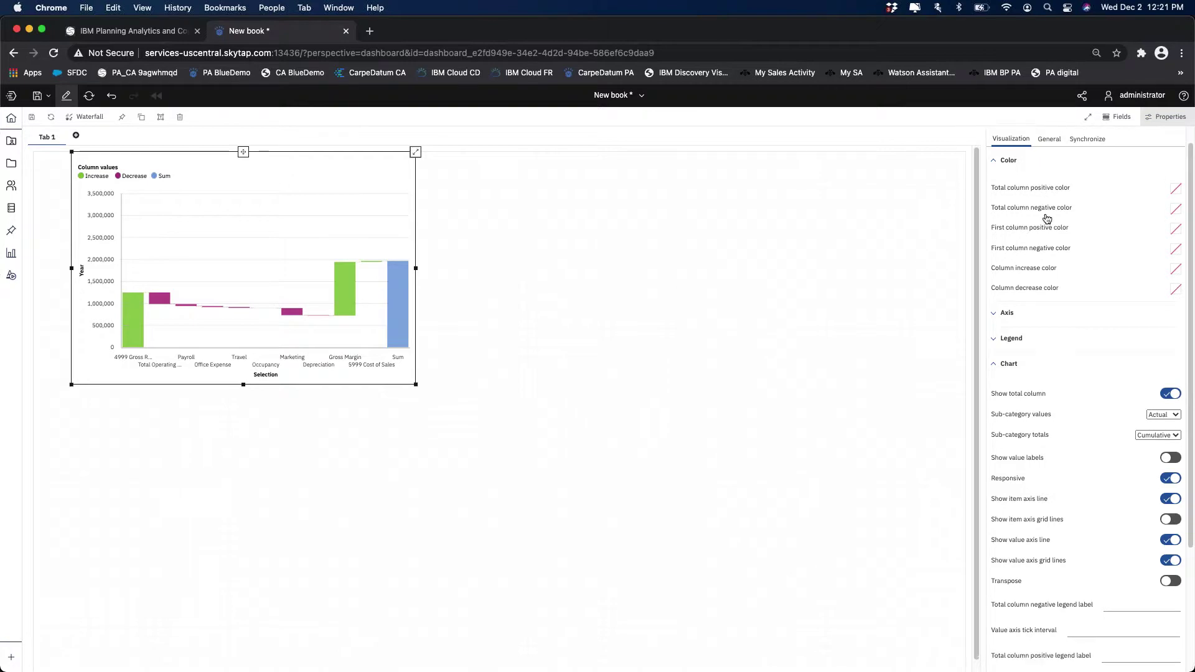
left_click(1173, 372)
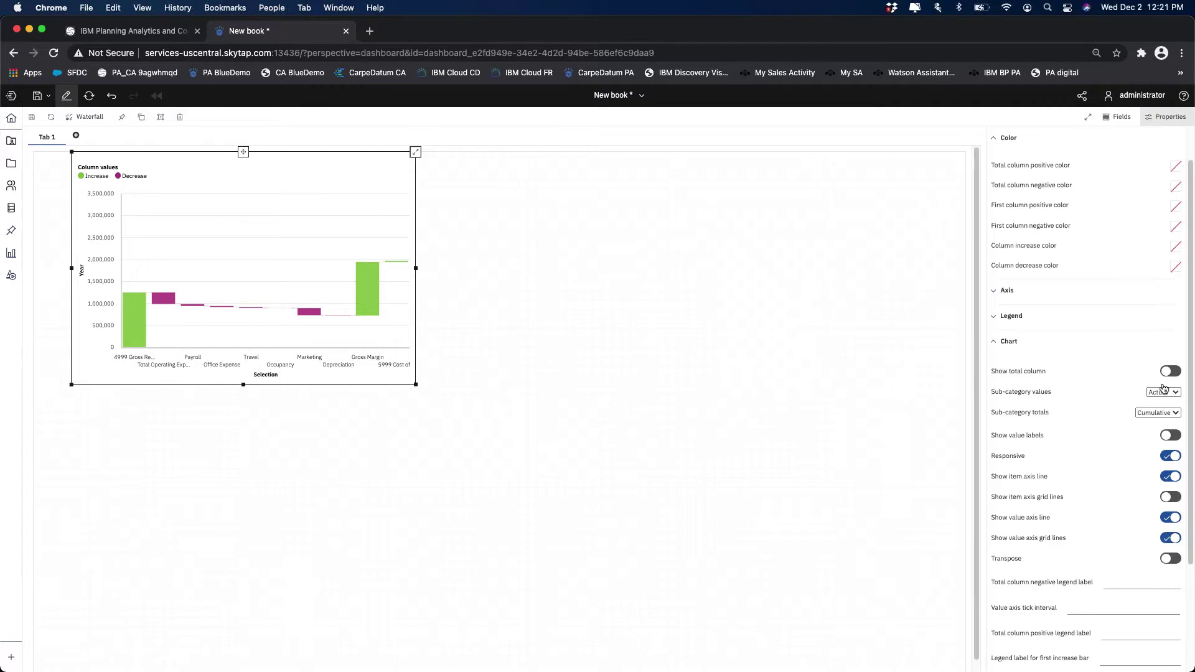
left_click(1172, 558)
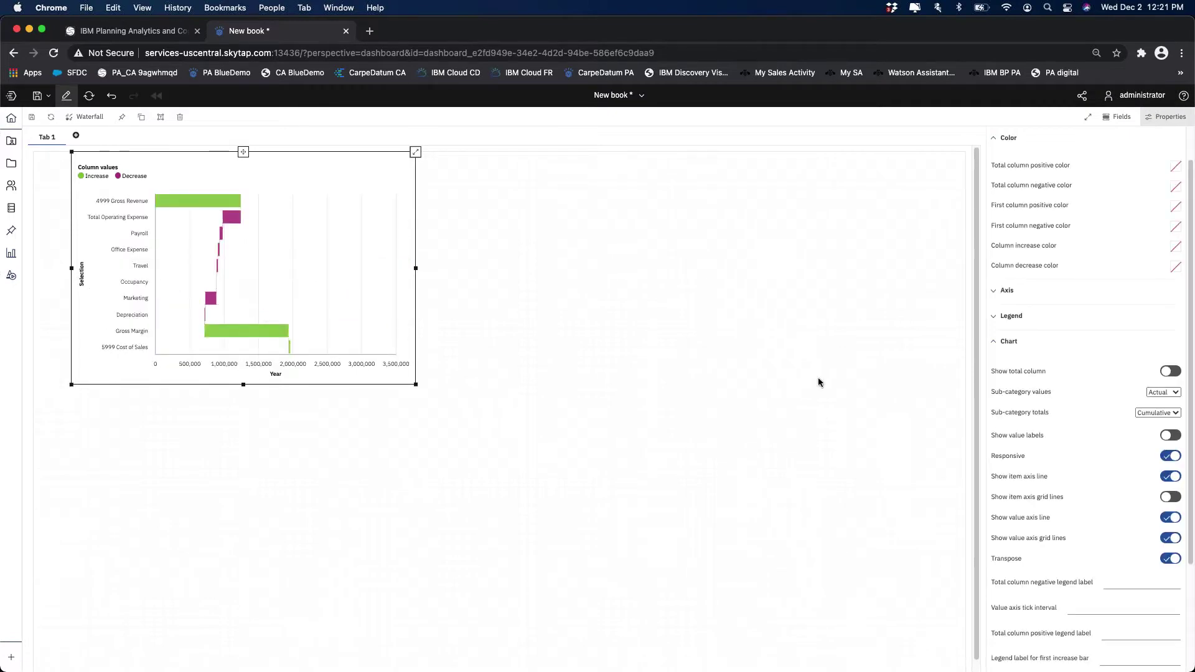
left_click_drag(416, 268, 459, 266)
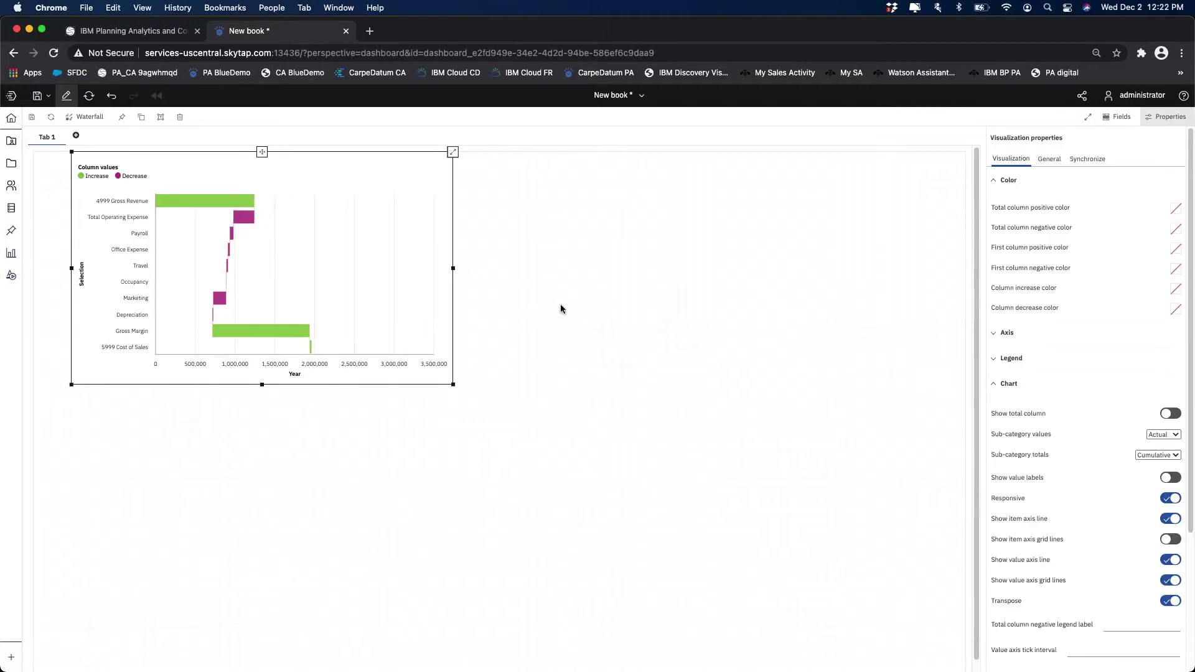
Cap the waterfall's value axis maximum at 2000000
left_click(1034, 336)
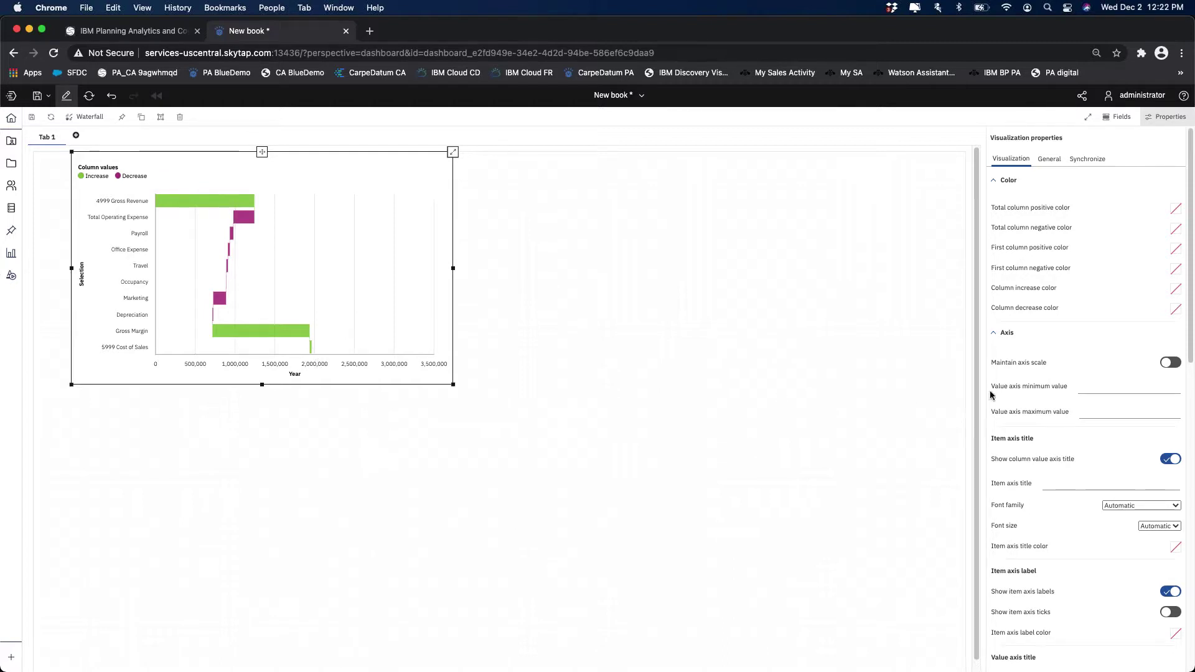
left_click(1087, 411)
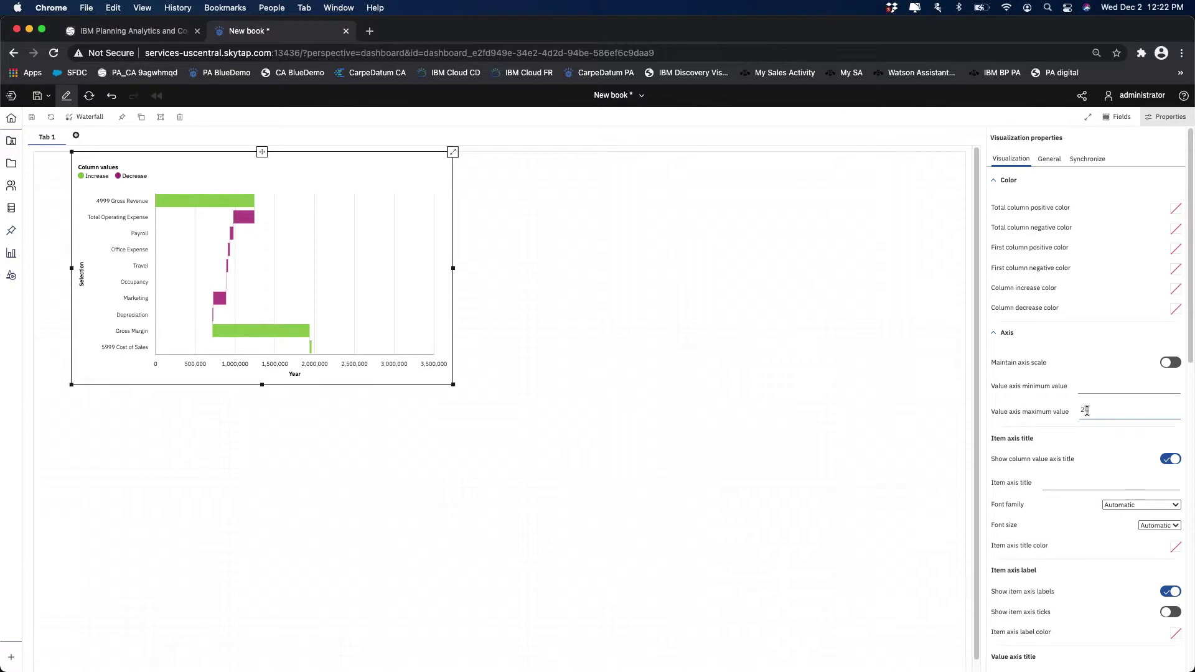
type("2000000")
key("Return")
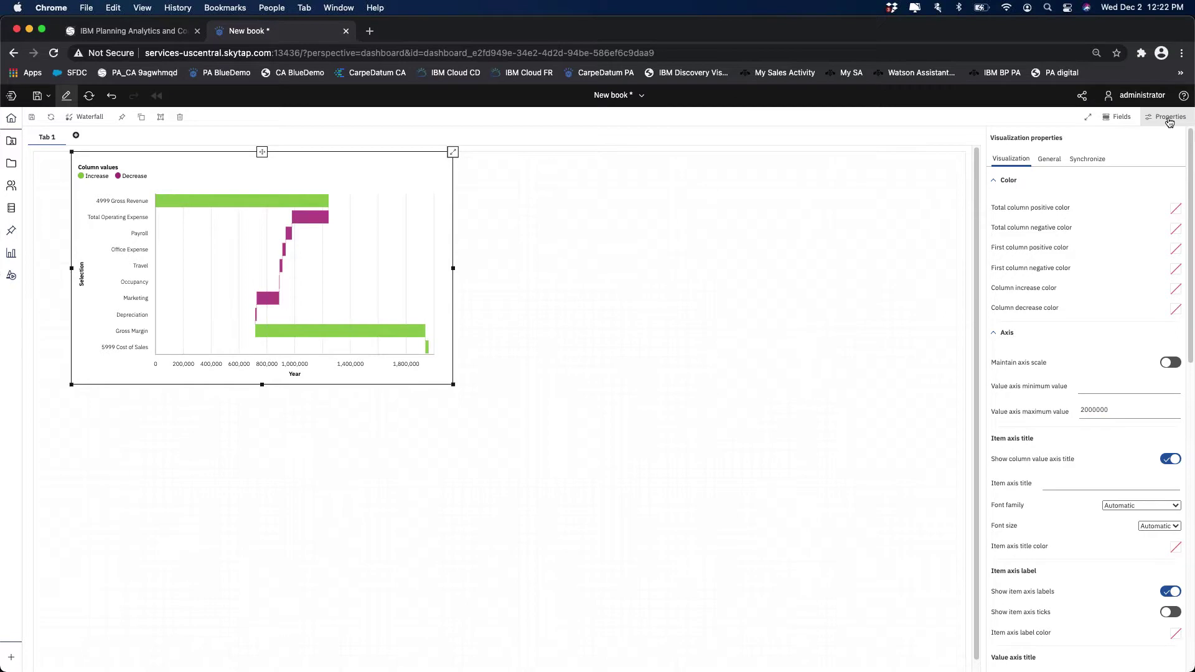
Show value labels on the waterfall bars
scroll(1108, 347, "down", 10)
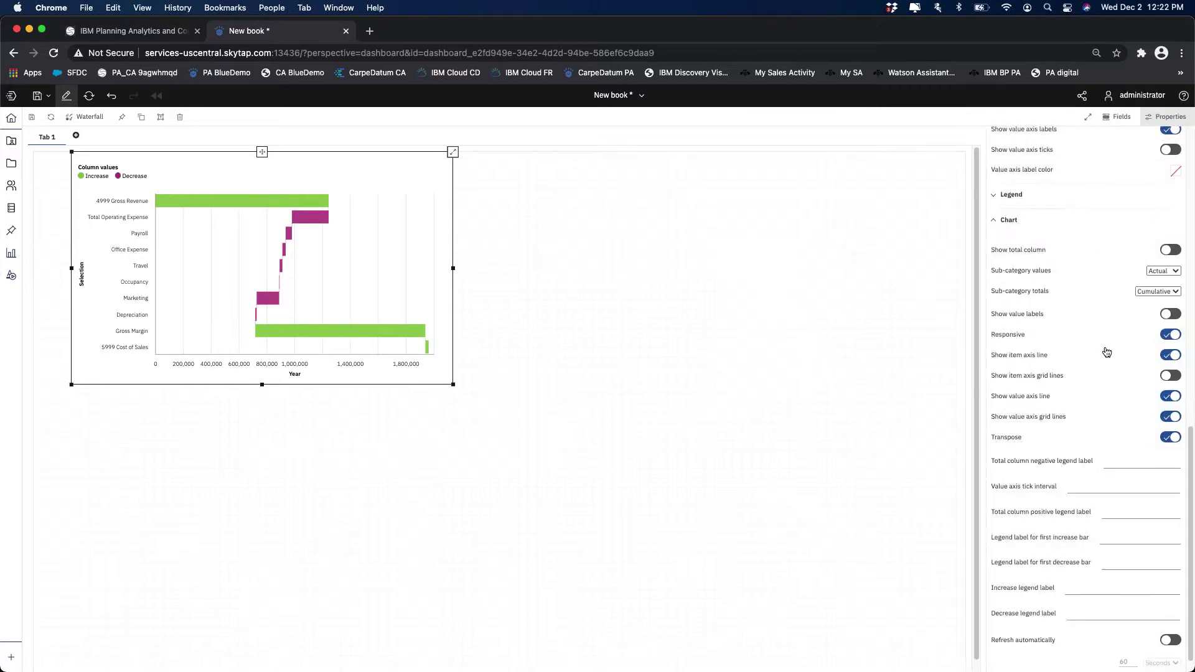
scroll(1107, 352, "down", 1)
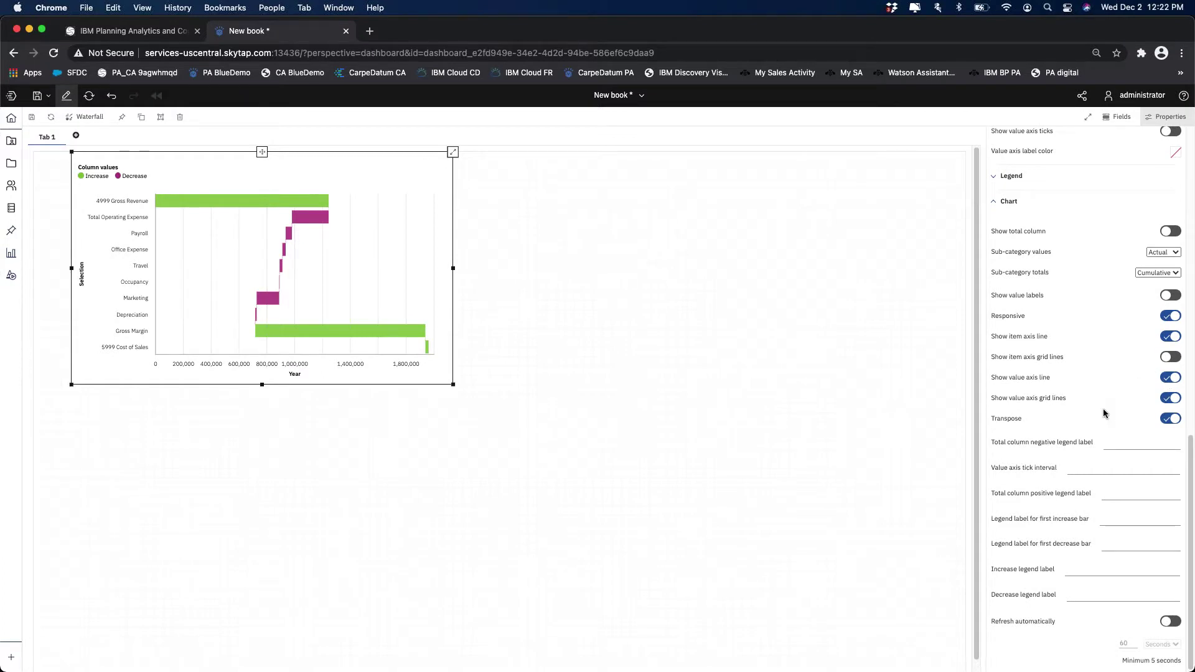
left_click(1170, 296)
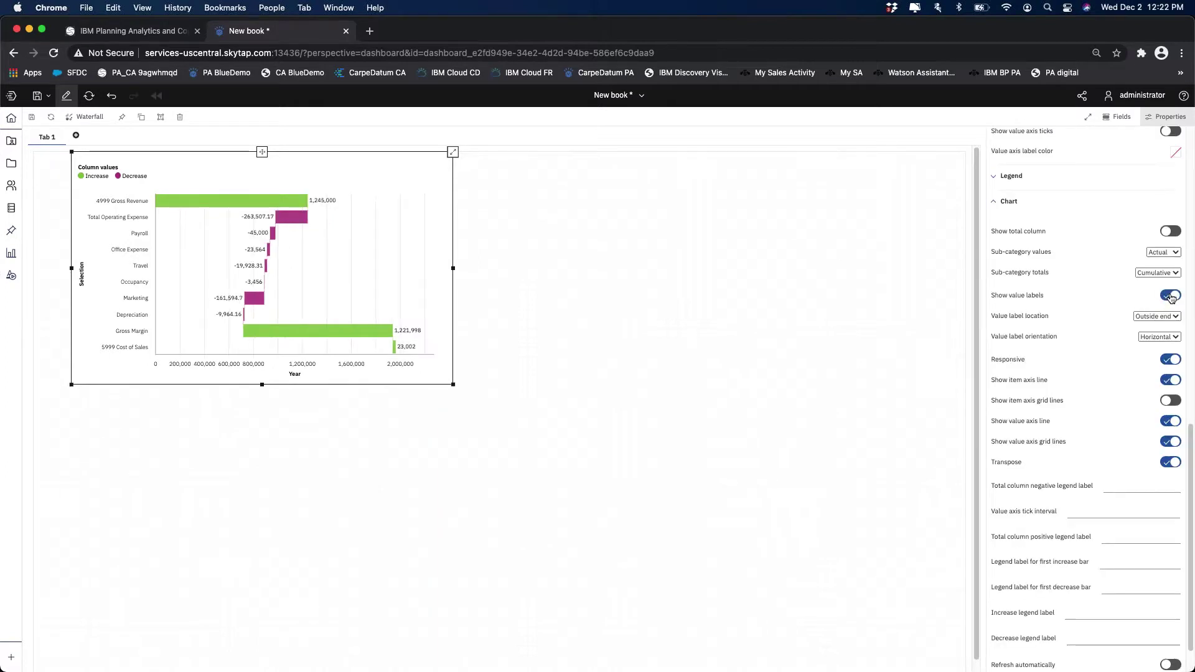
scroll(1147, 415, "down", 2)
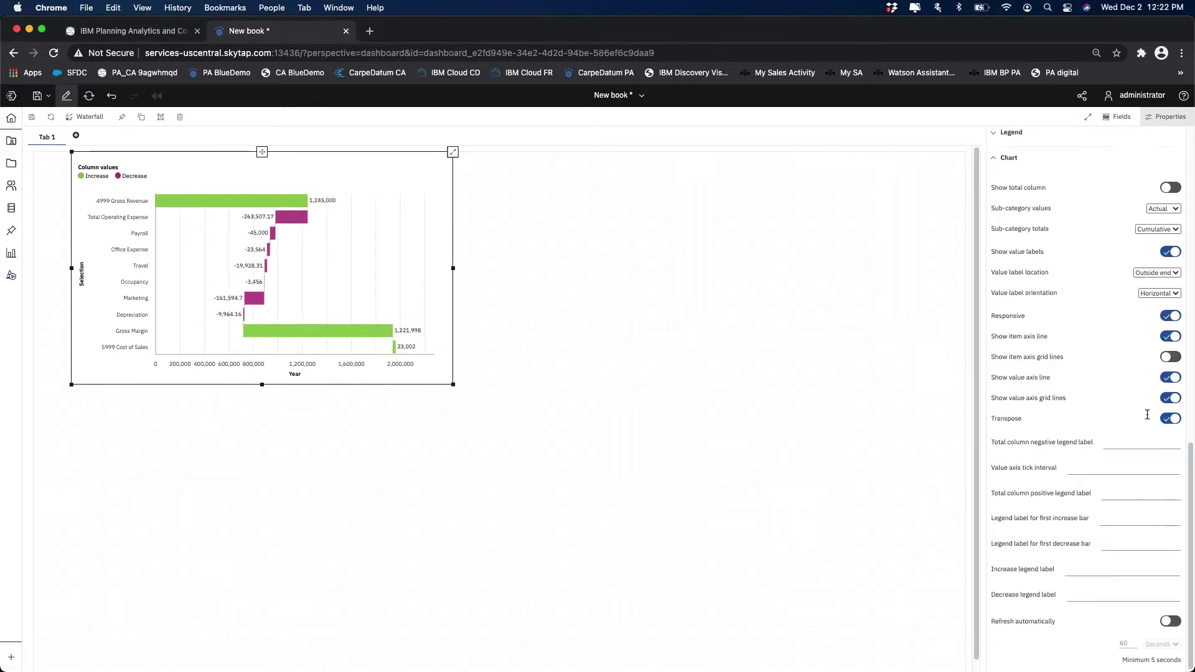
left_click(1115, 444)
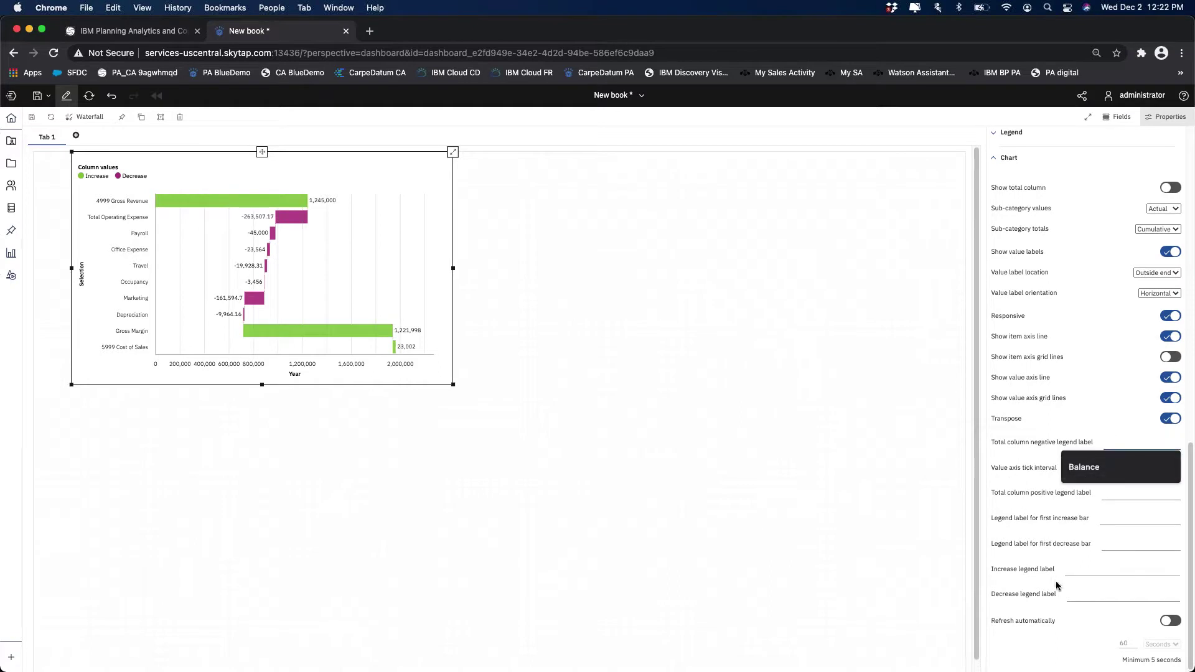
left_click(1086, 569)
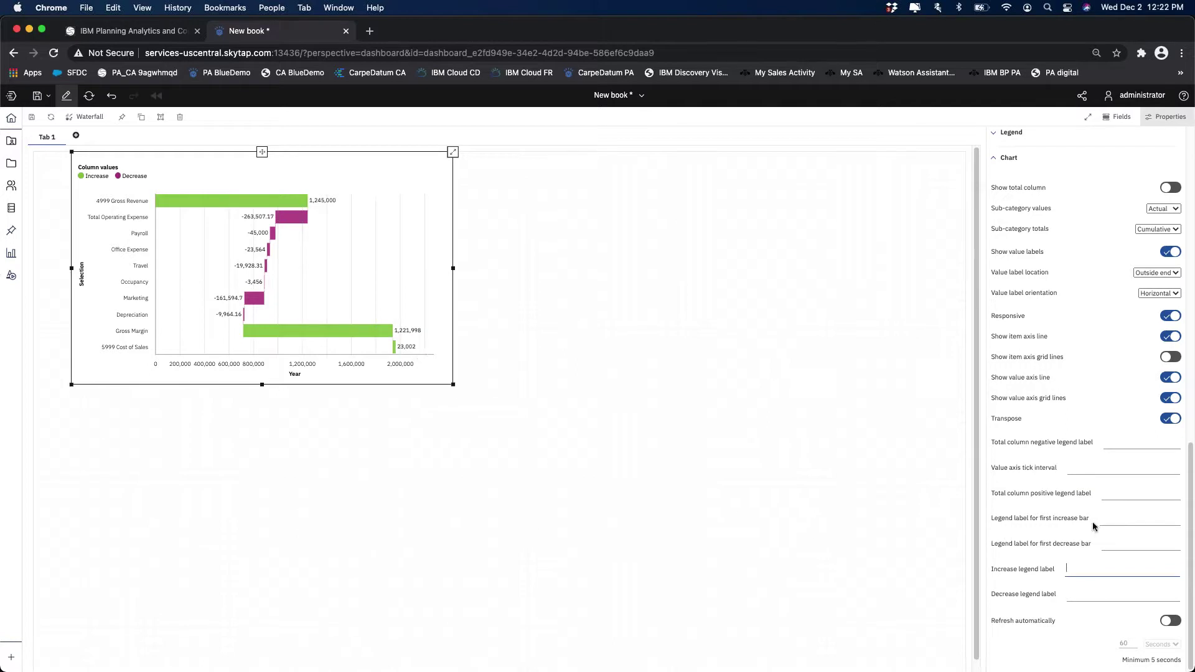
Close the chart properties and resize the waterfall widget narrower and shorter
scroll(1094, 526, "up", 10)
left_click(1164, 118)
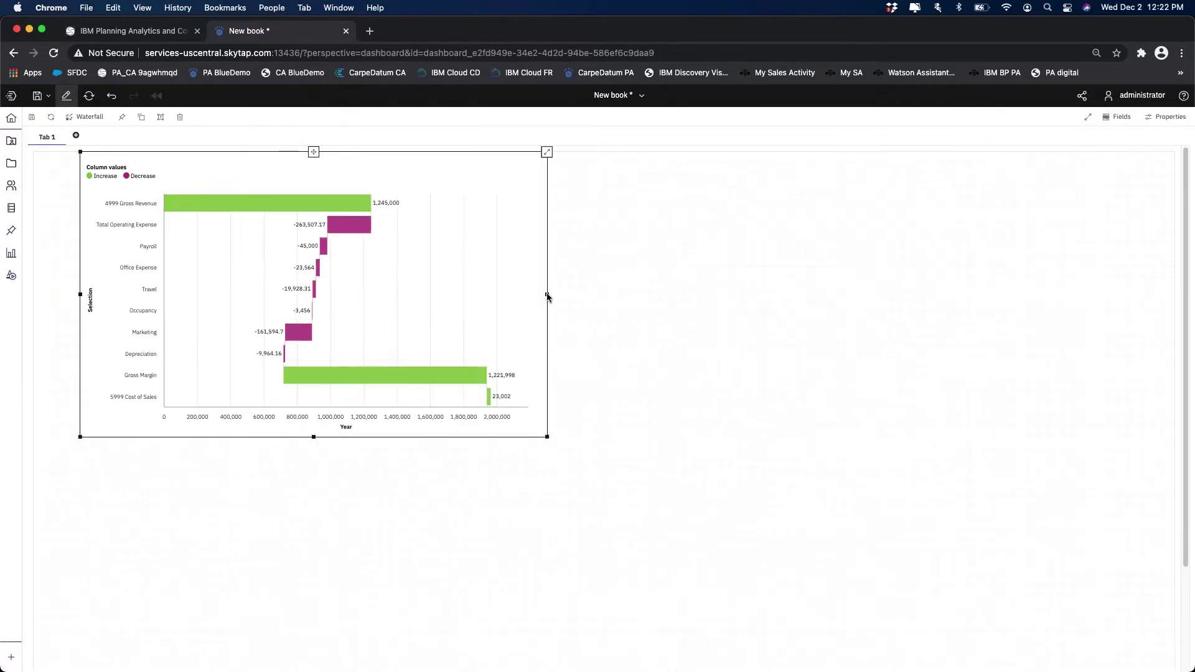
left_click_drag(548, 297, 479, 294)
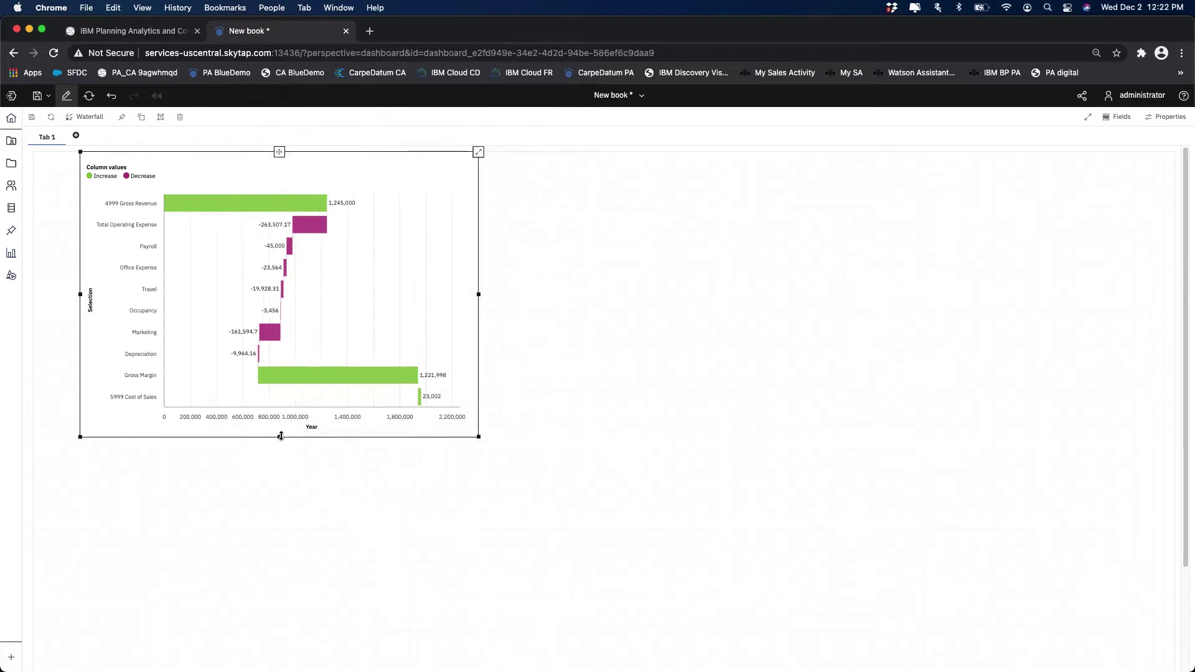
left_click_drag(281, 436, 284, 324)
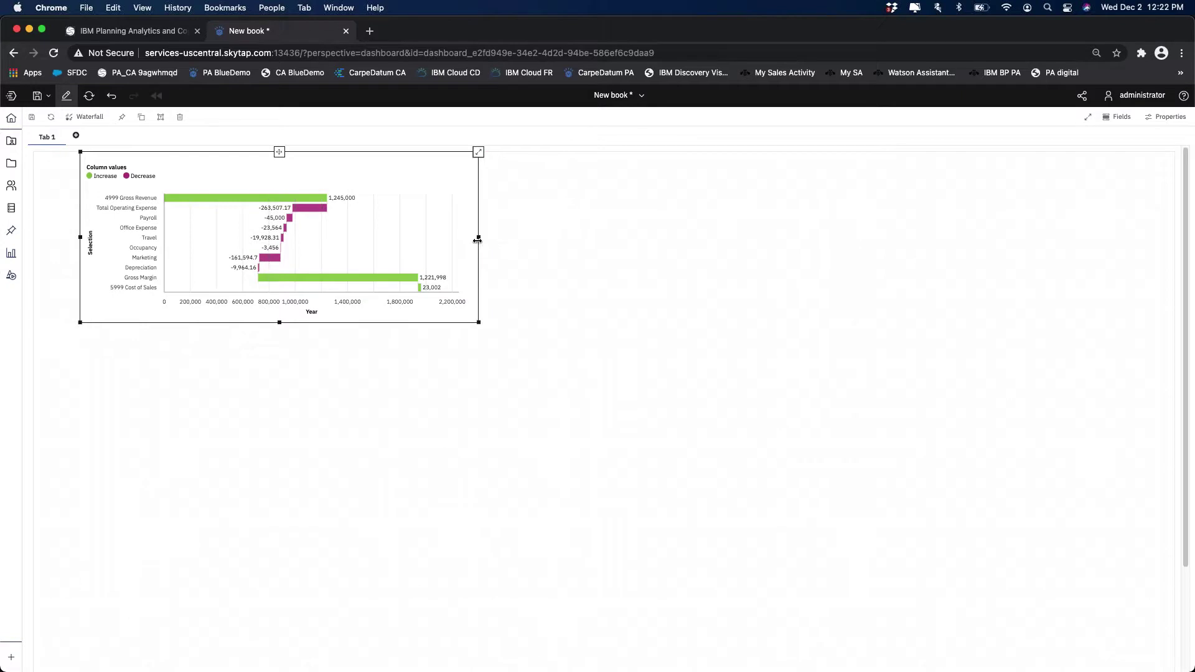
left_click_drag(479, 237, 330, 245)
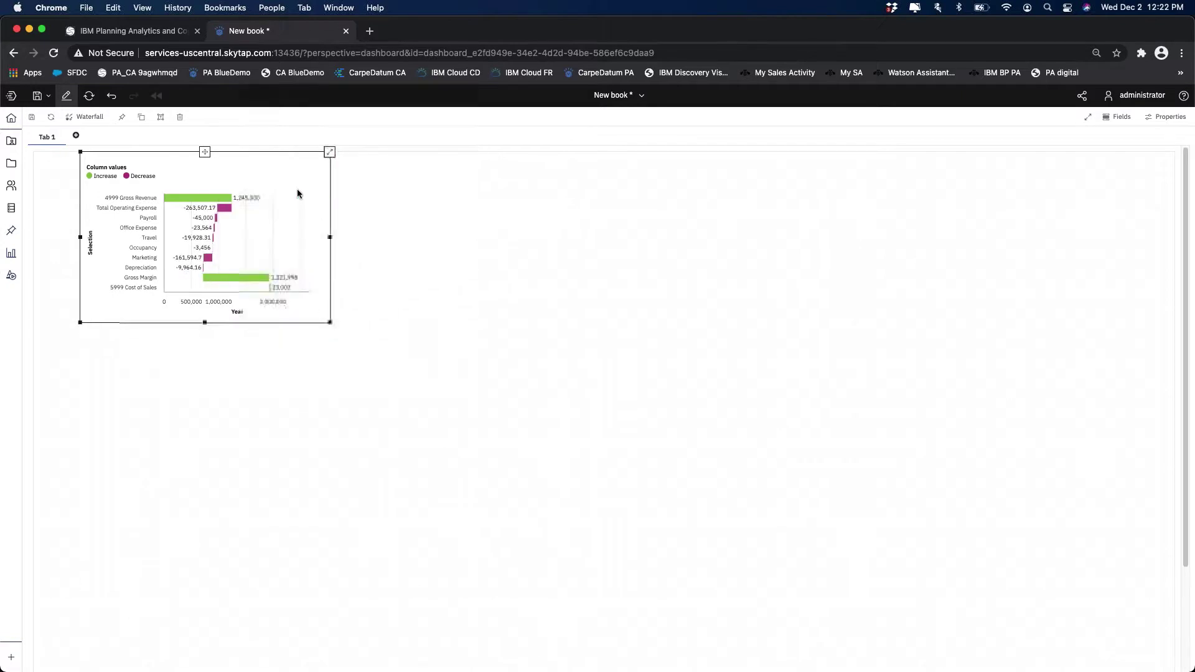
left_click_drag(331, 240, 399, 248)
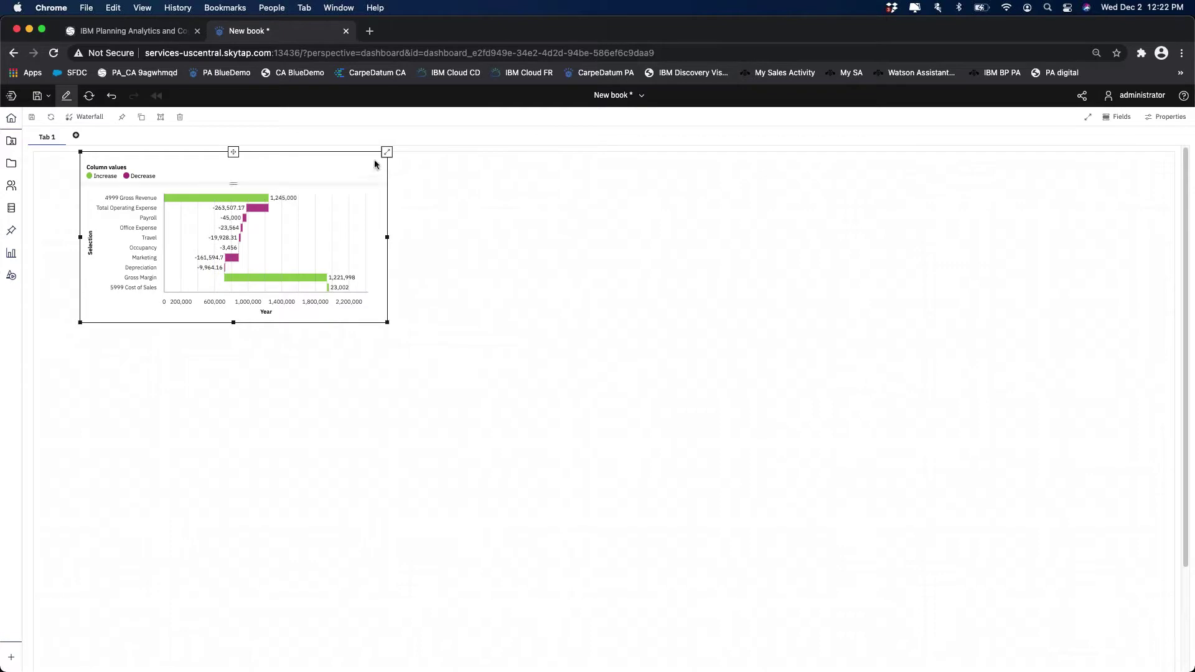
left_click(491, 376)
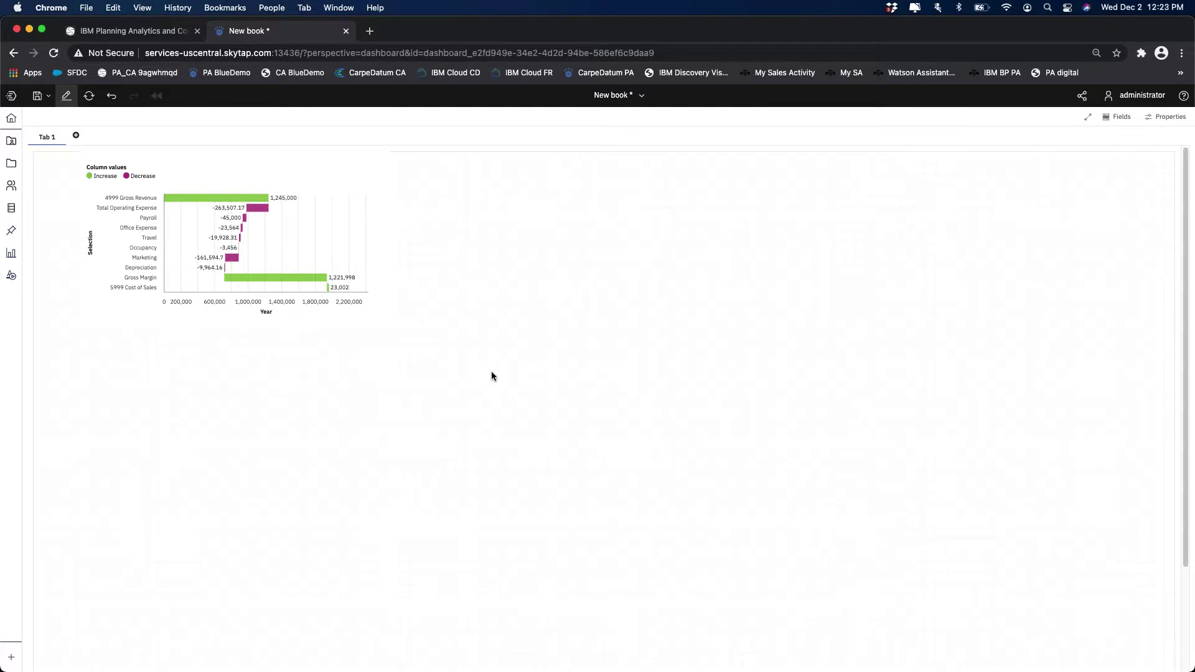
Preview the compact waterfall widget, then make it slightly taller
left_click(319, 229)
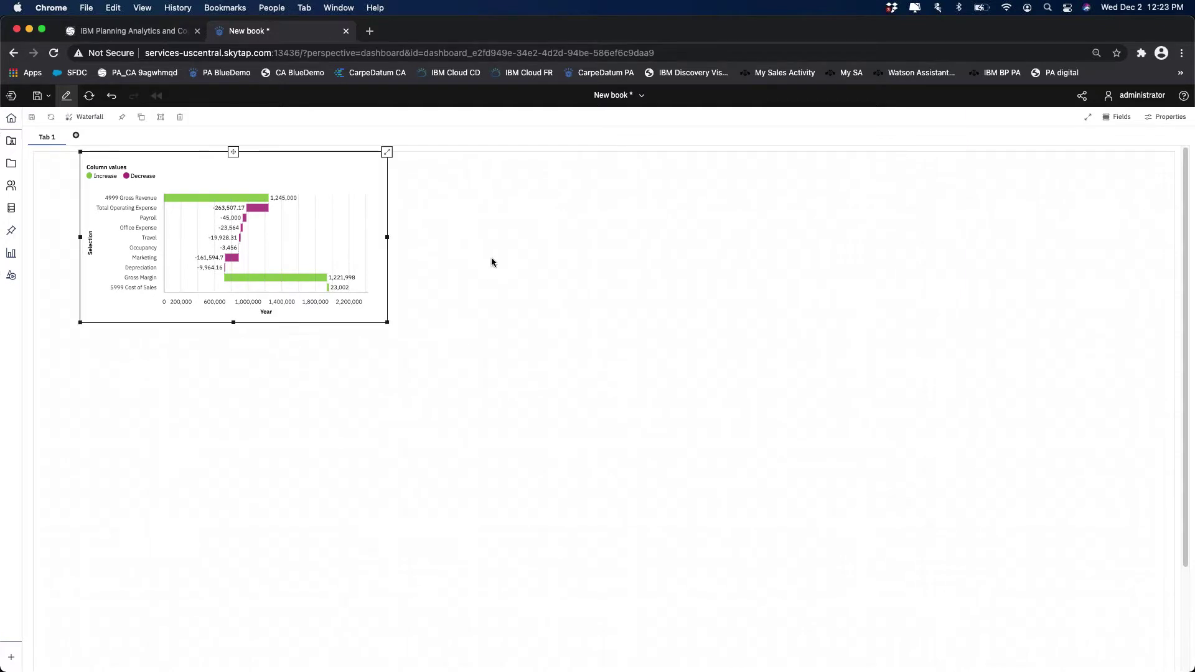
left_click(532, 244)
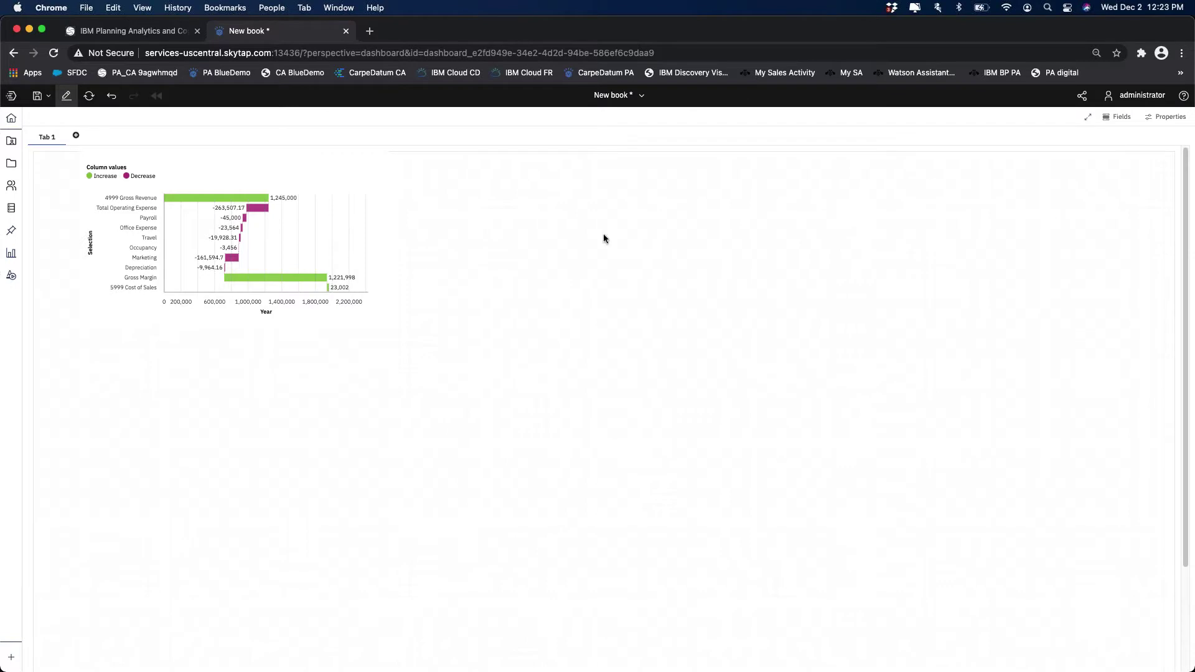
left_click(313, 211)
left_click(481, 248)
left_click(317, 280)
left_click_drag(234, 322, 234, 358)
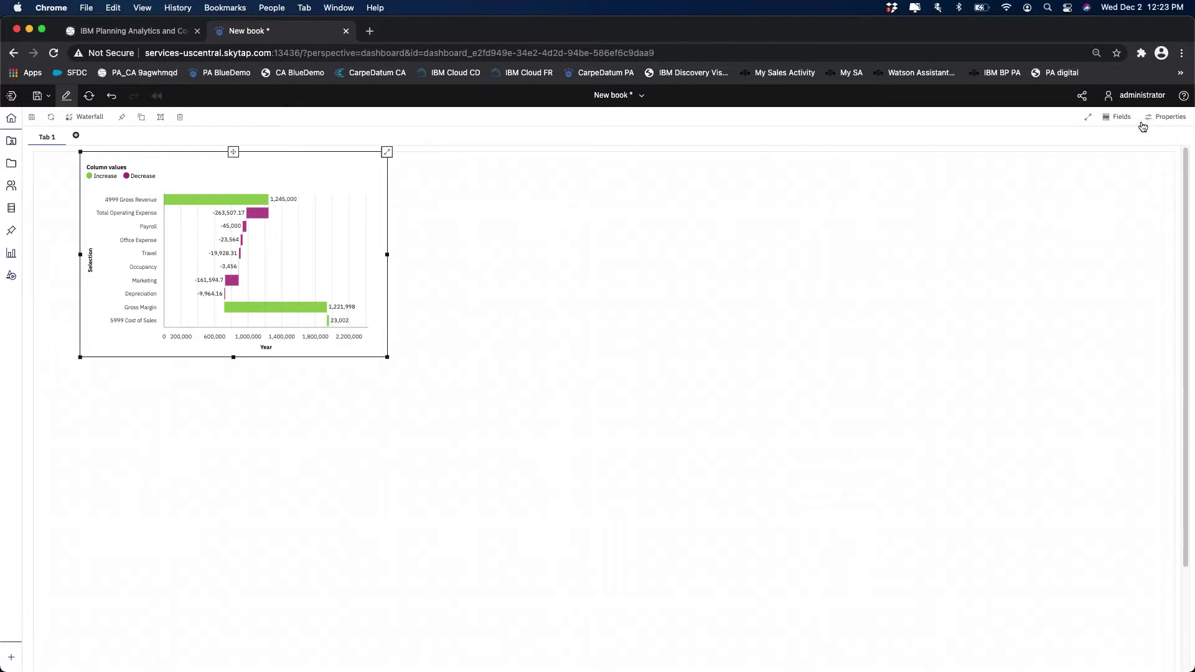
left_click(1162, 117)
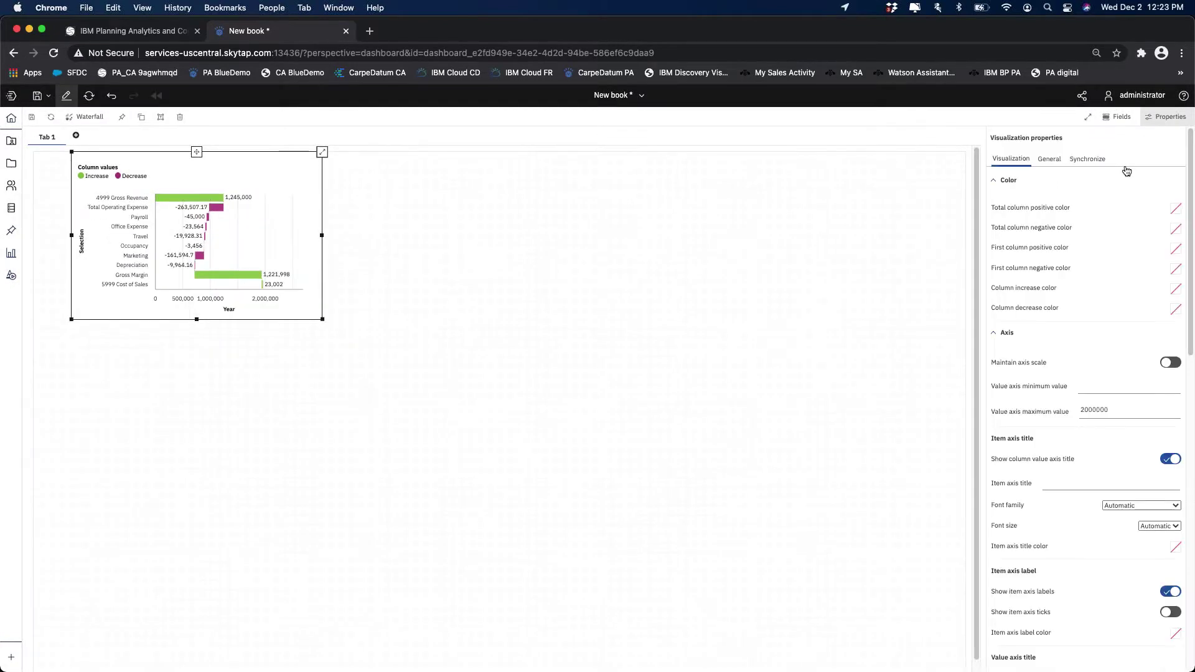
Turn on the chart title in the widget's appearance settings
left_click(1050, 159)
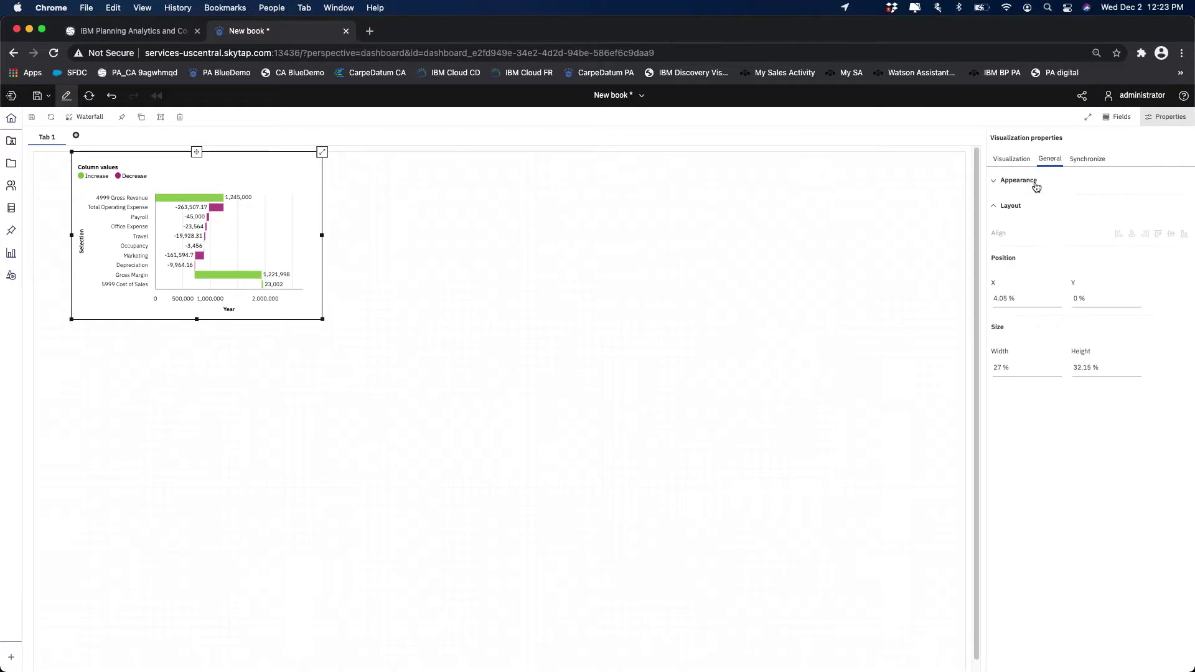
left_click(1036, 187)
left_click(1180, 250)
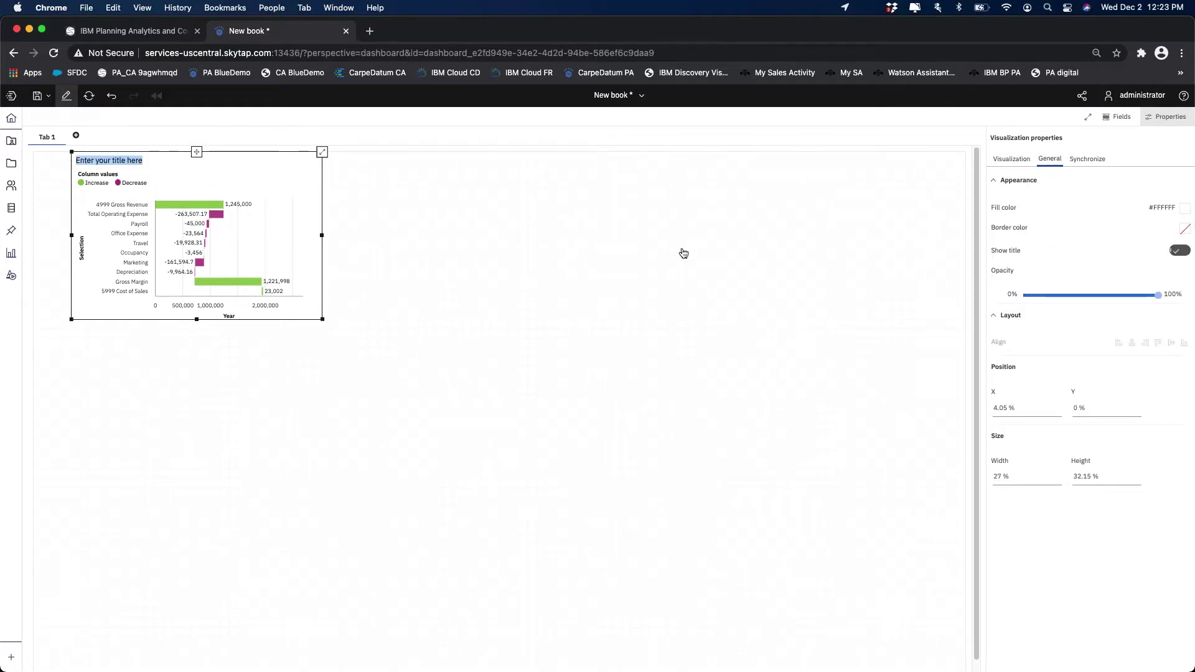
Replace the placeholder chart title with 'Waterfall'
double_click(122, 161)
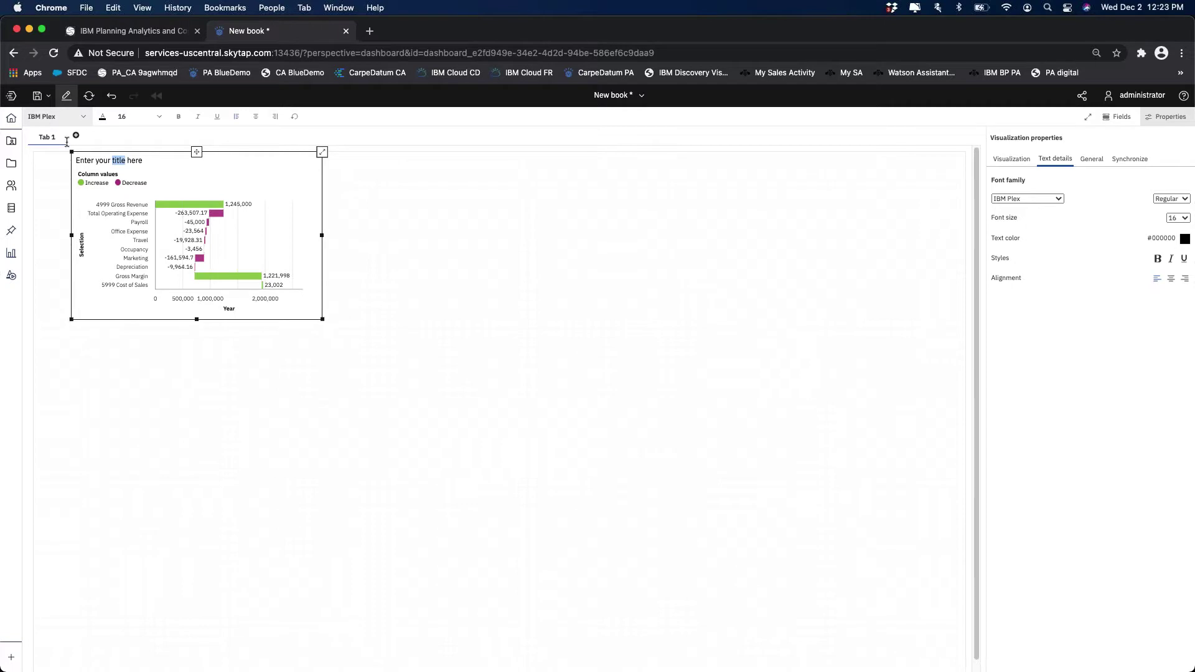
double_click(88, 160)
double_click(104, 161)
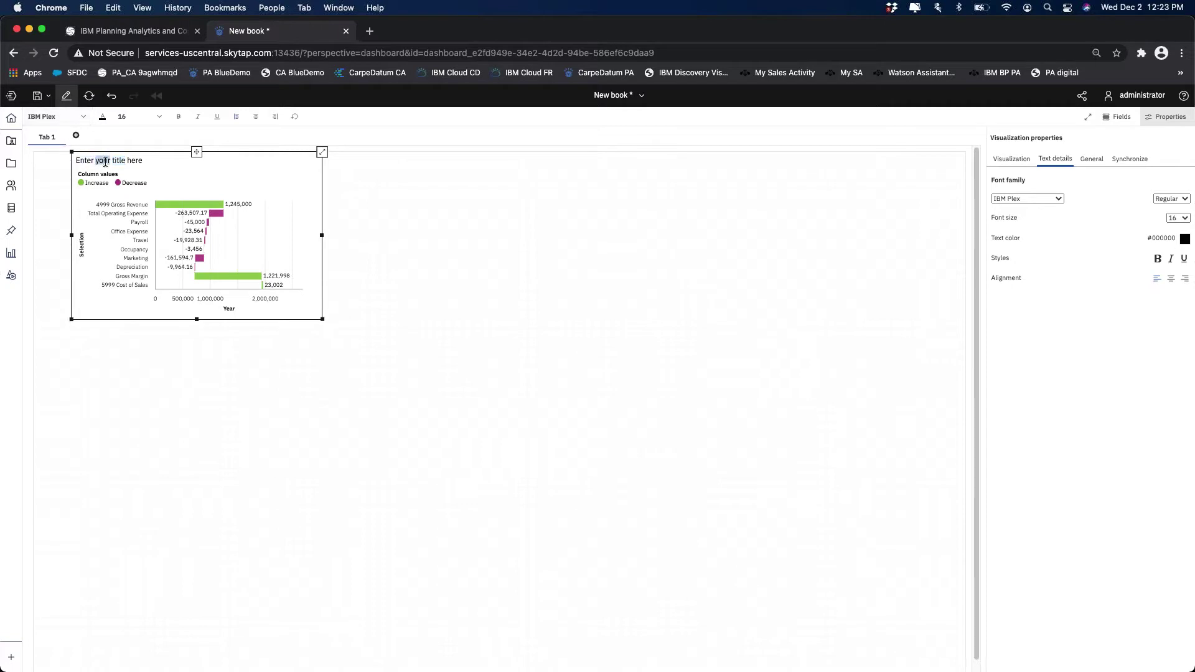
double_click(119, 161)
triple_click(140, 163)
type("Waterfall")
left_click(433, 238)
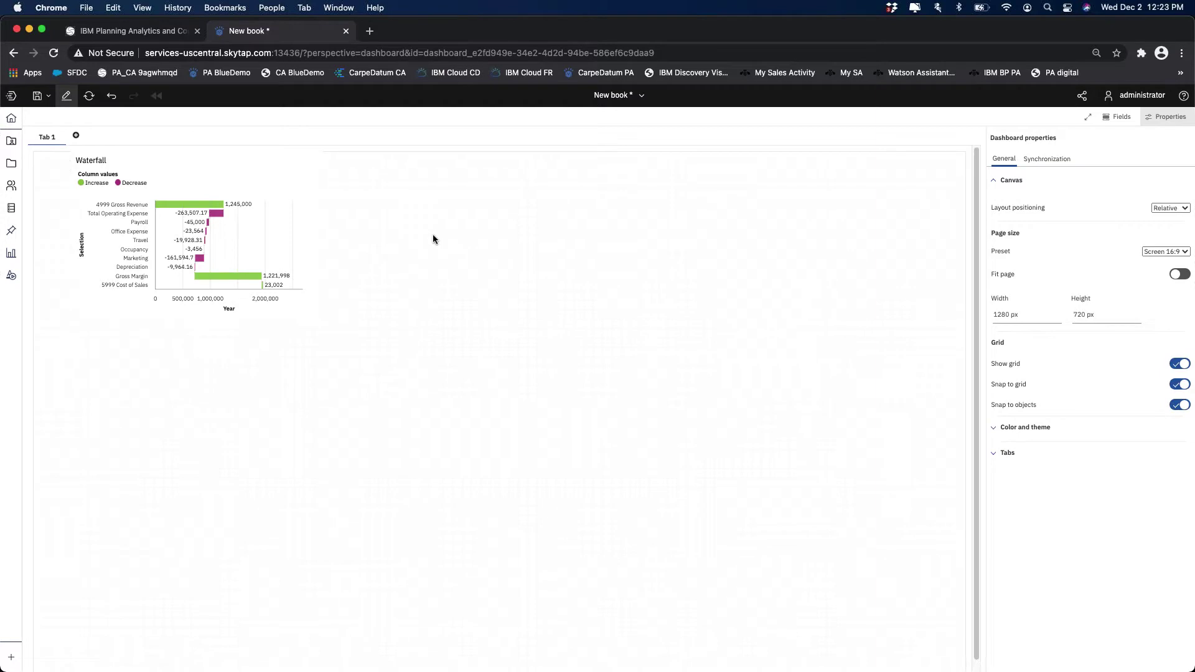
Widen the Waterfall chart slightly and move it to the canvas's top-left corner
left_click(1166, 120)
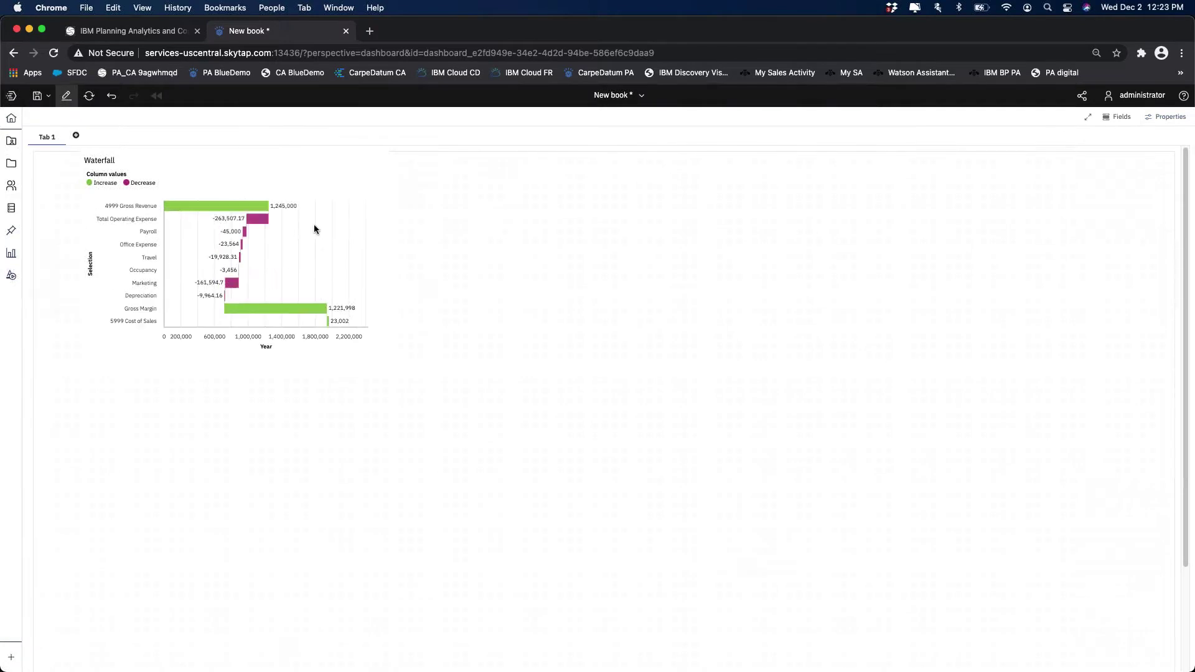
left_click(362, 293)
mouse_move(387, 254)
left_mouse_down()
mouse_move(401, 272)
mouse_move(399, 262)
left_mouse_up()
left_click_drag(240, 152, 195, 163)
left_click(527, 391)
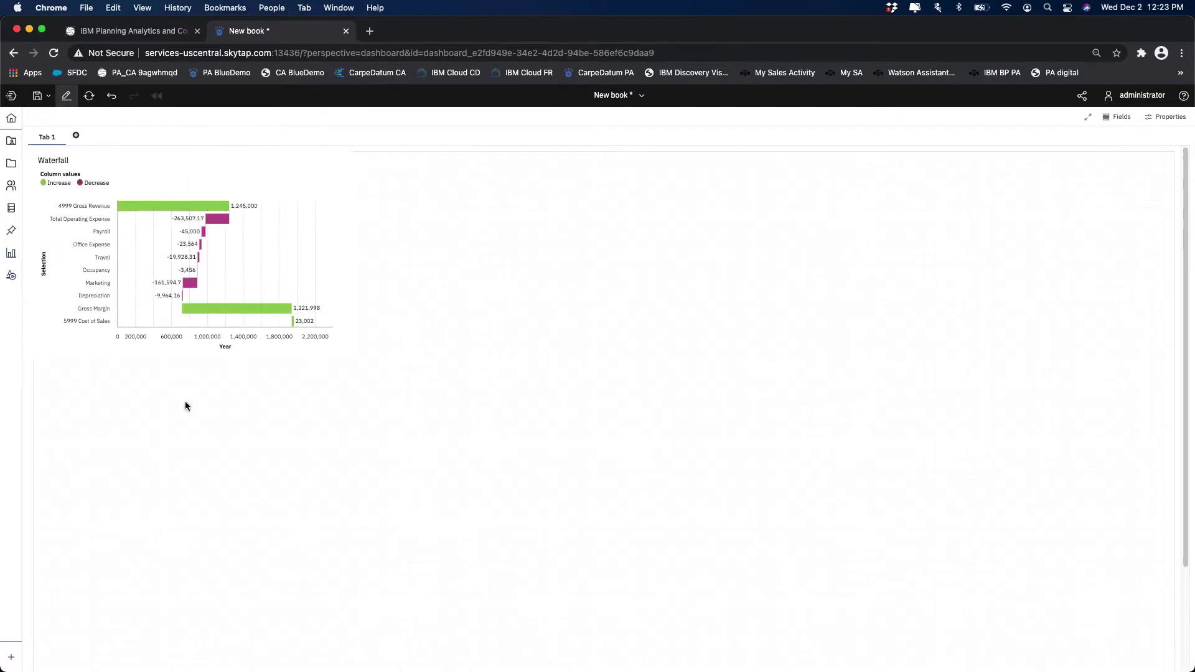
left_click(11, 254)
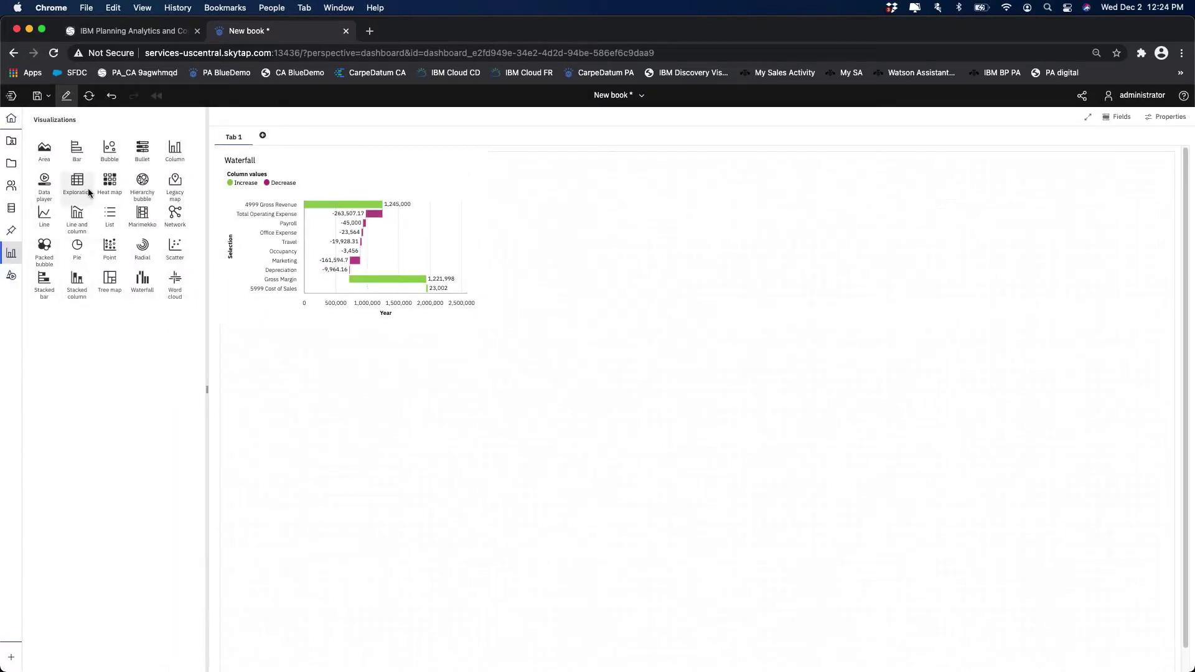
Add a Marimekko chart and enlarge it to a wide, tall widget
left_click(151, 224)
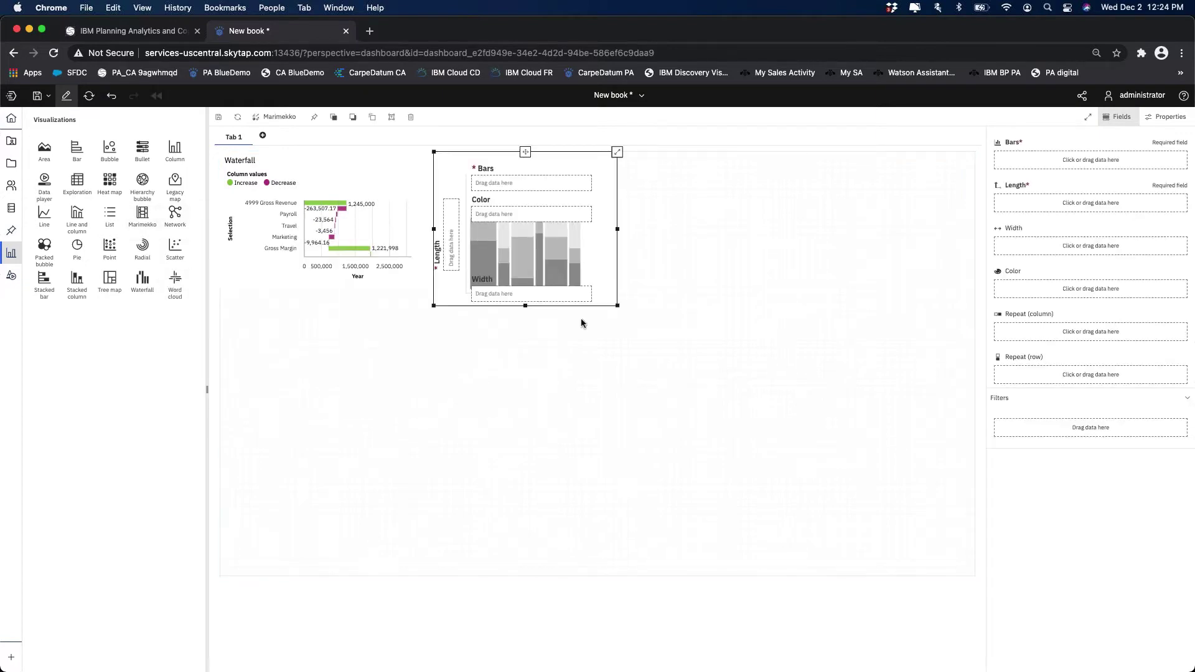
left_click_drag(617, 232, 803, 264)
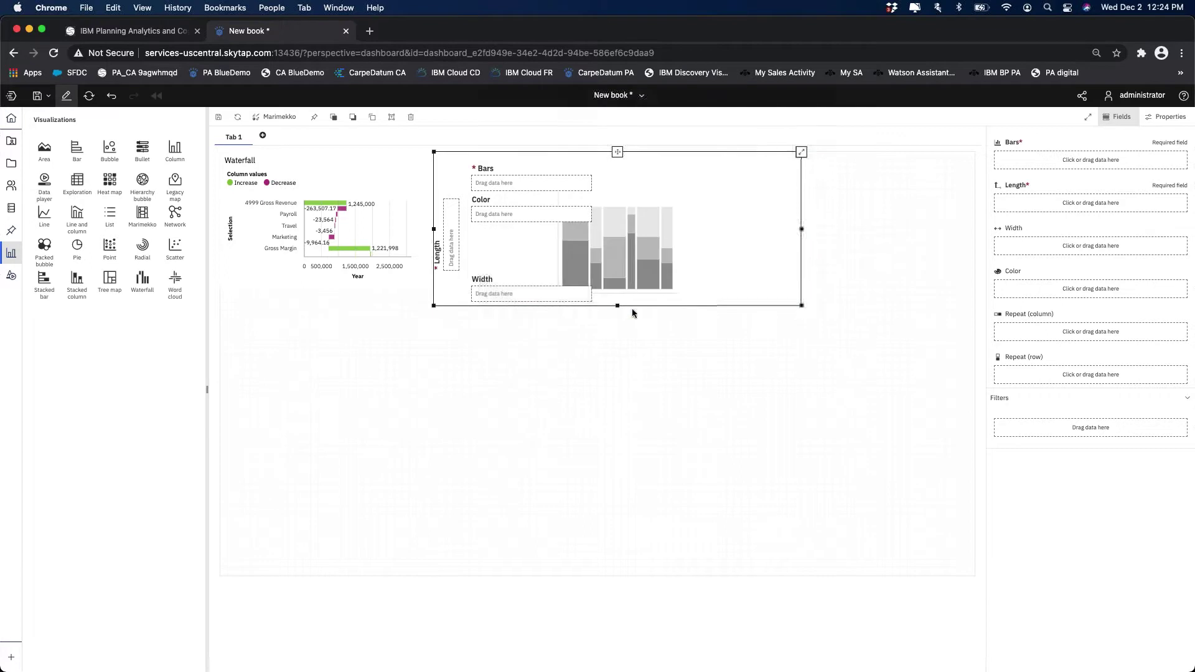
left_click_drag(618, 305, 618, 401)
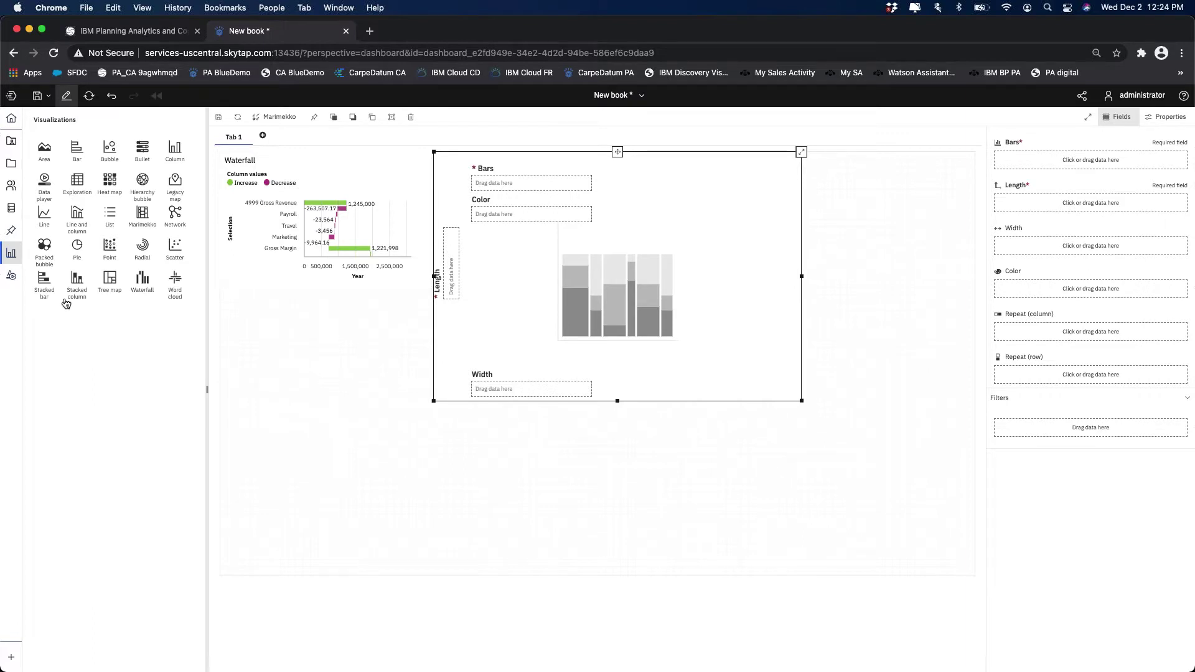
left_click(12, 255)
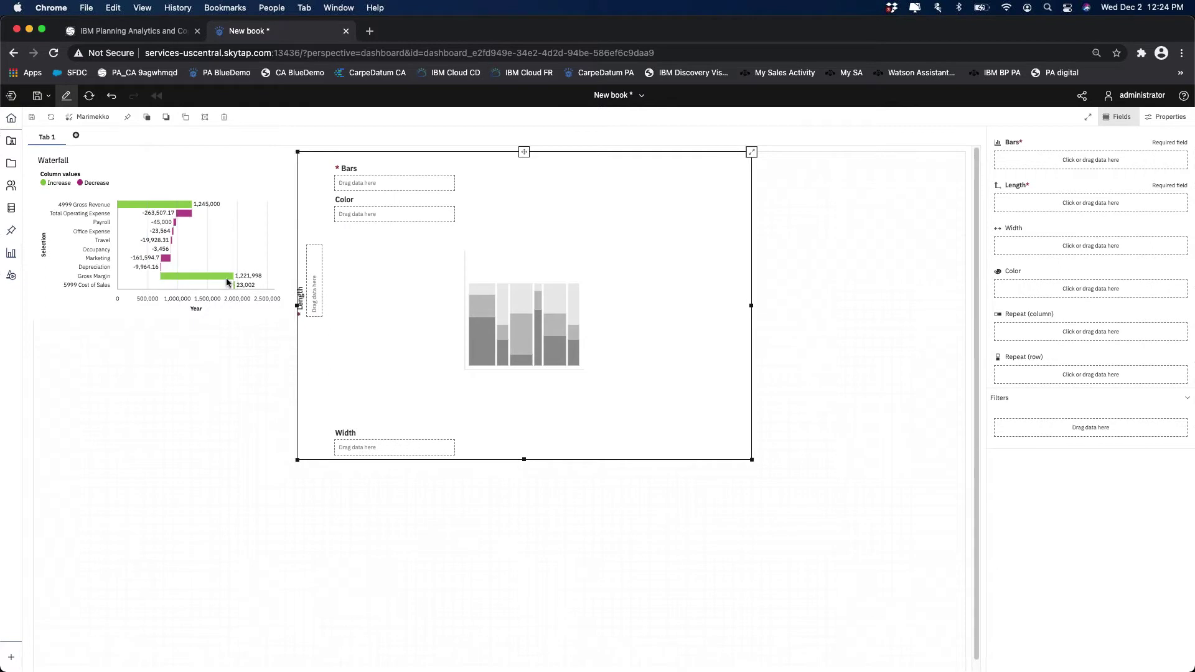
Extend the Waterfall and Marimekko widgets further down the canvas
left_click(226, 281)
left_click_drag(164, 316, 165, 382)
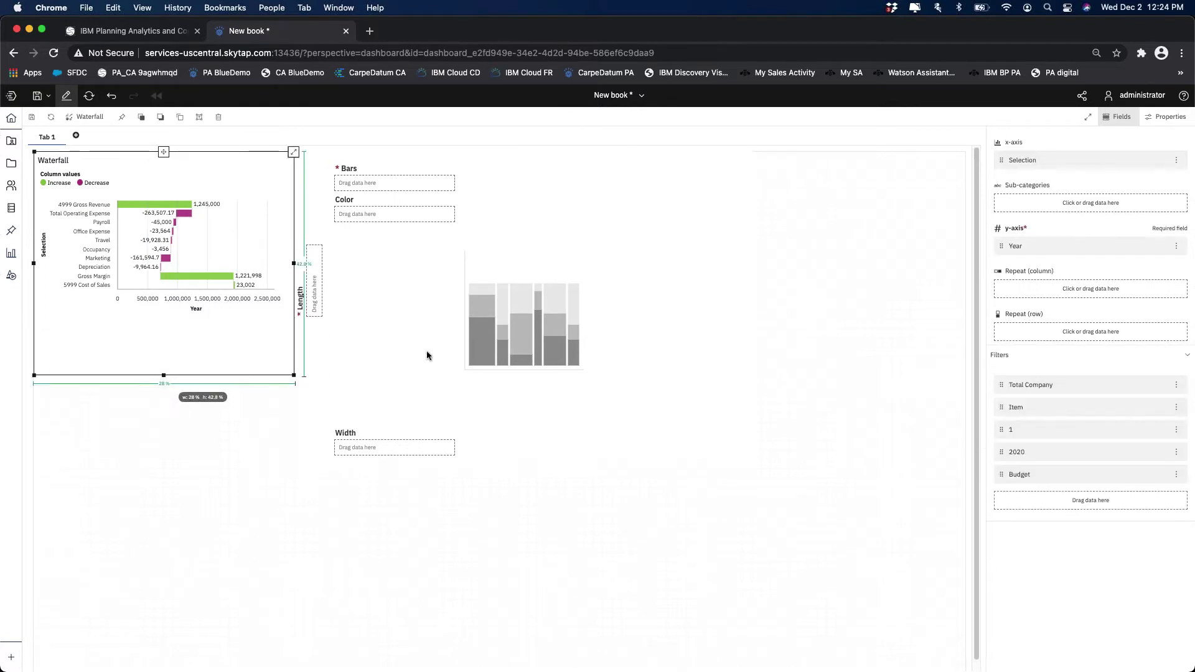
left_click(580, 233)
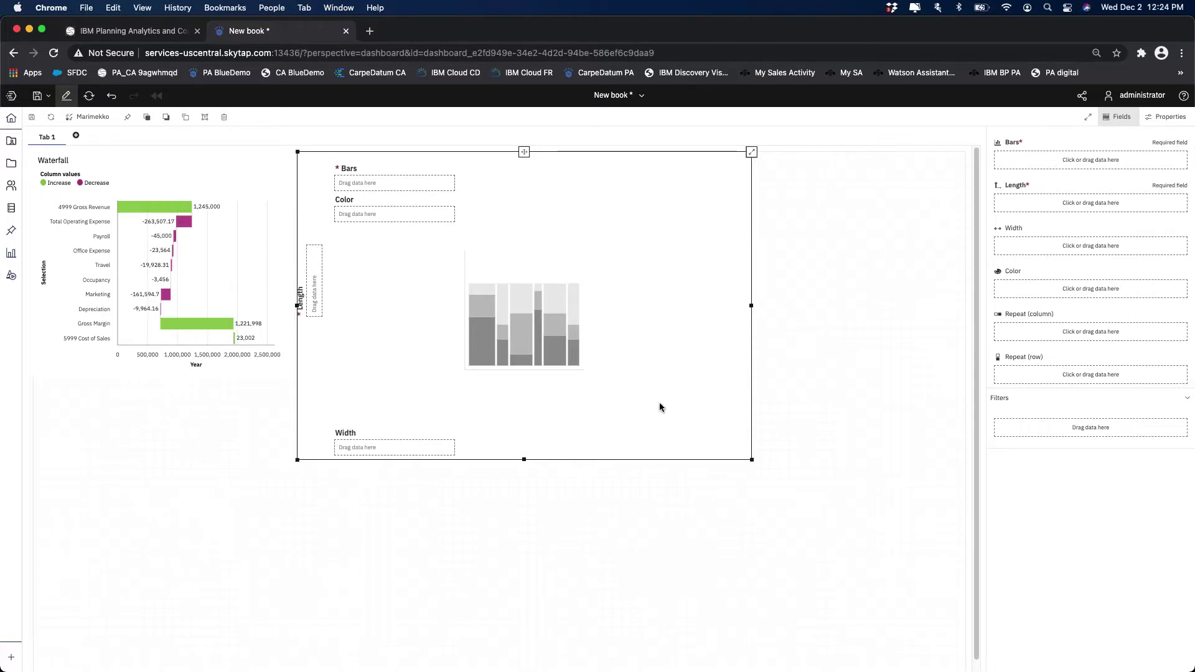
left_click_drag(752, 460, 752, 478)
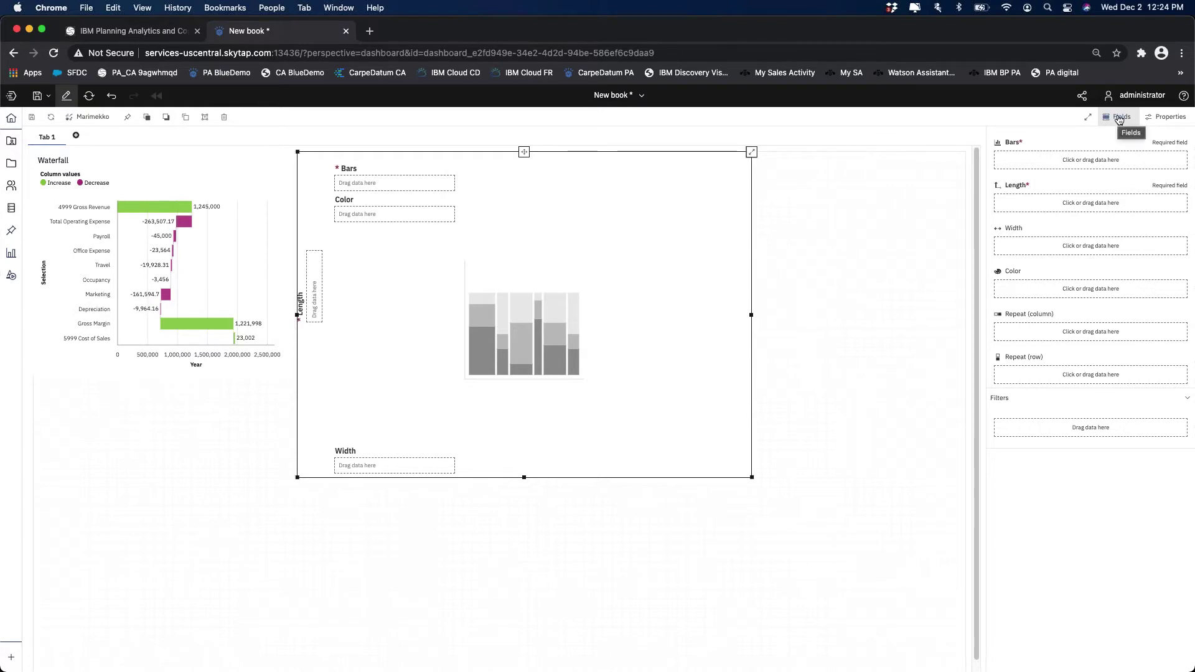
left_click(14, 212)
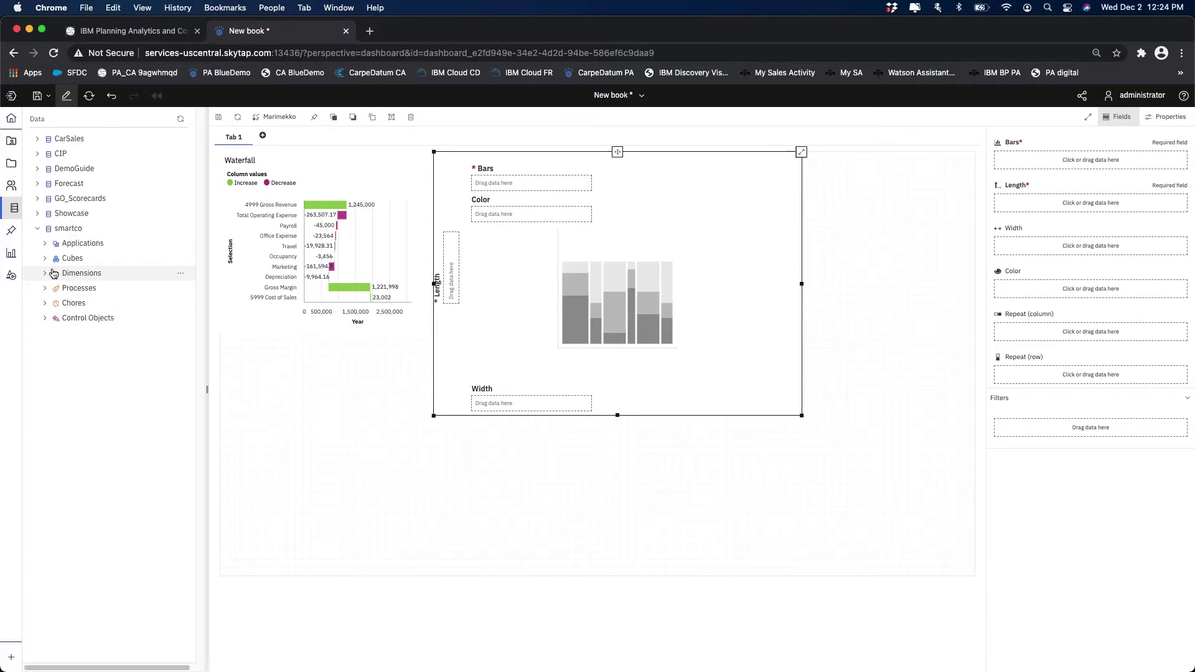
Use the M set of Month from smartco's Income Statement Reporting as the Marimekko's Bars
left_click(47, 260)
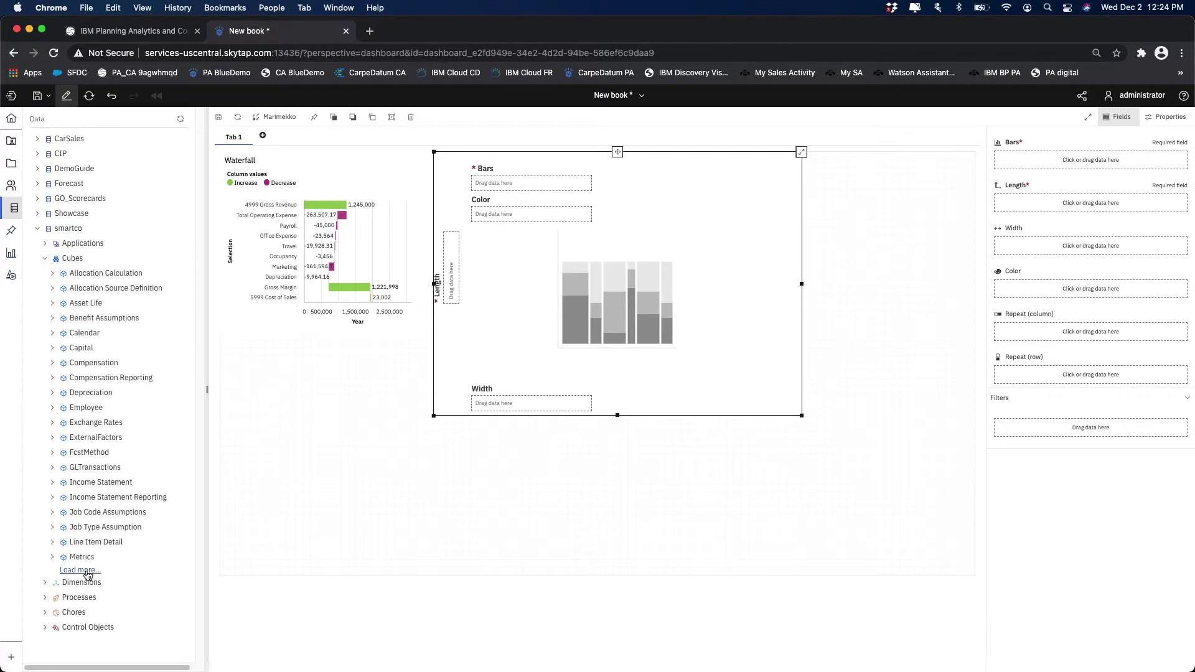
left_click(63, 501)
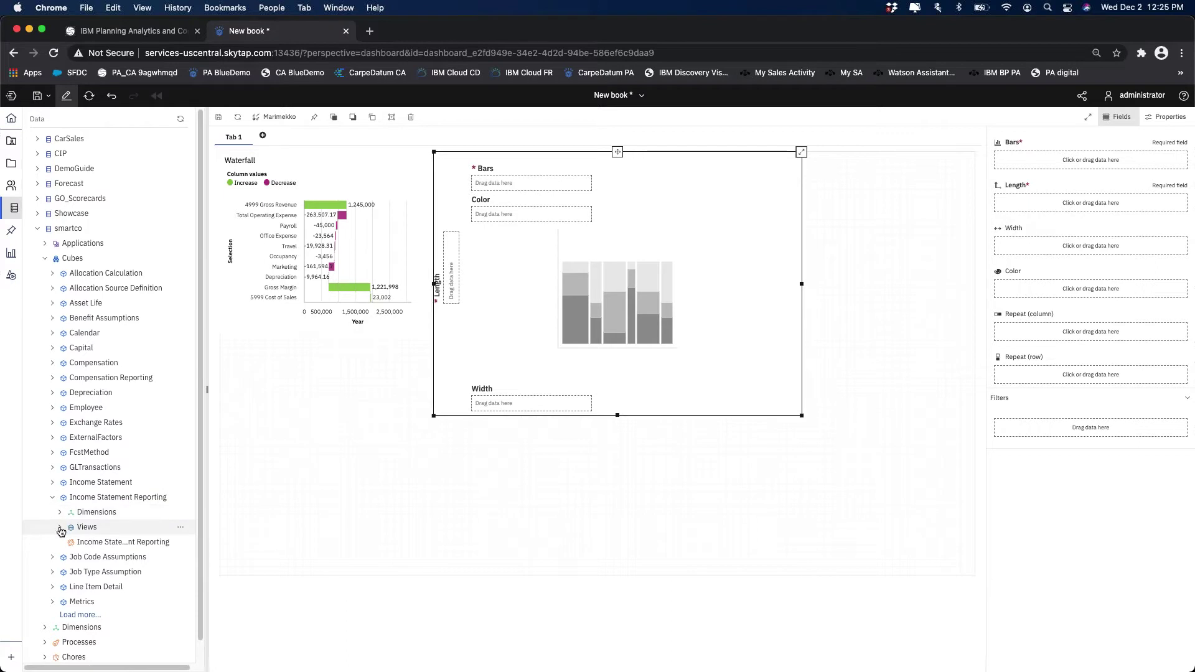
left_click(61, 514)
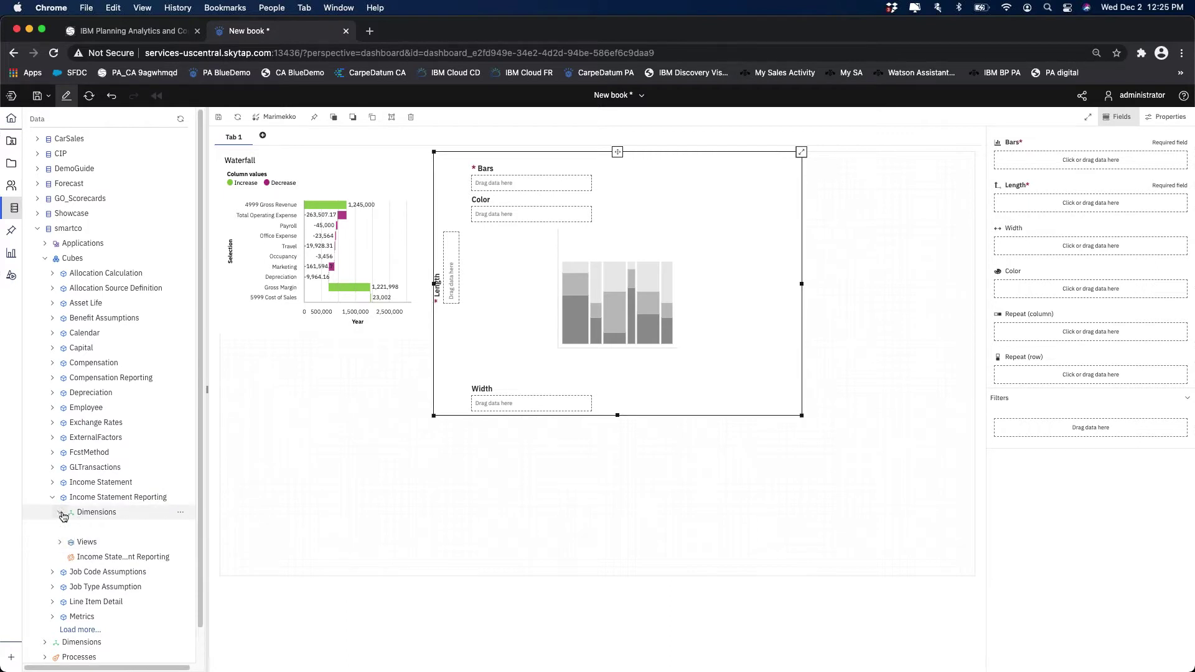
left_click(68, 588)
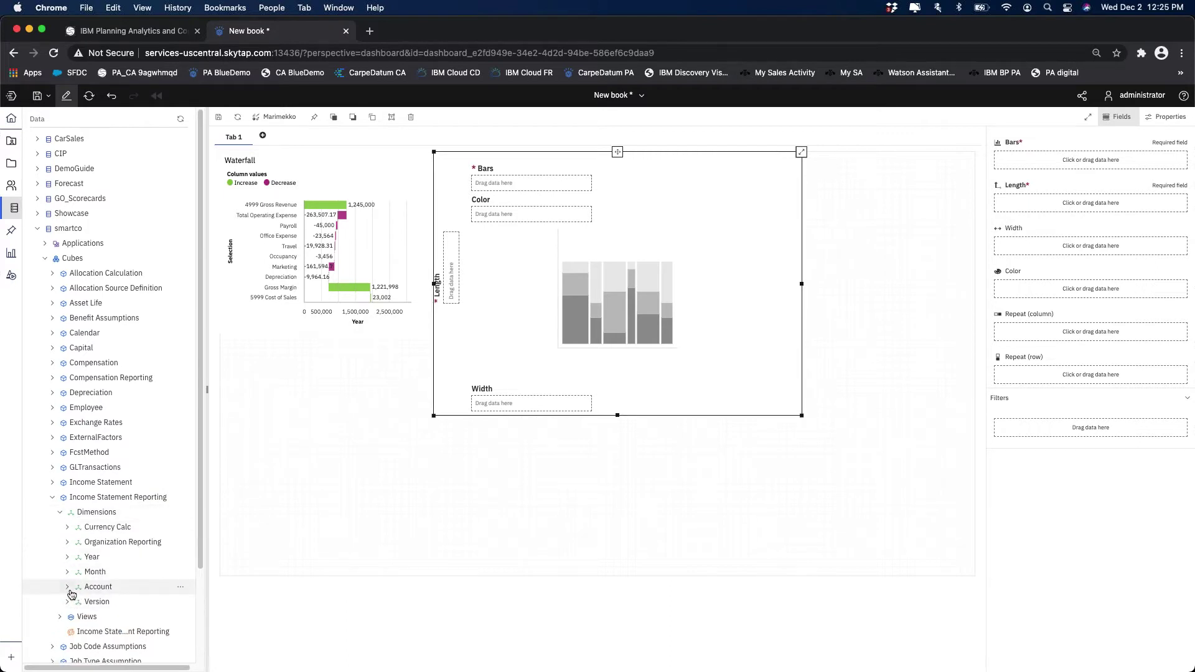
left_click(68, 587)
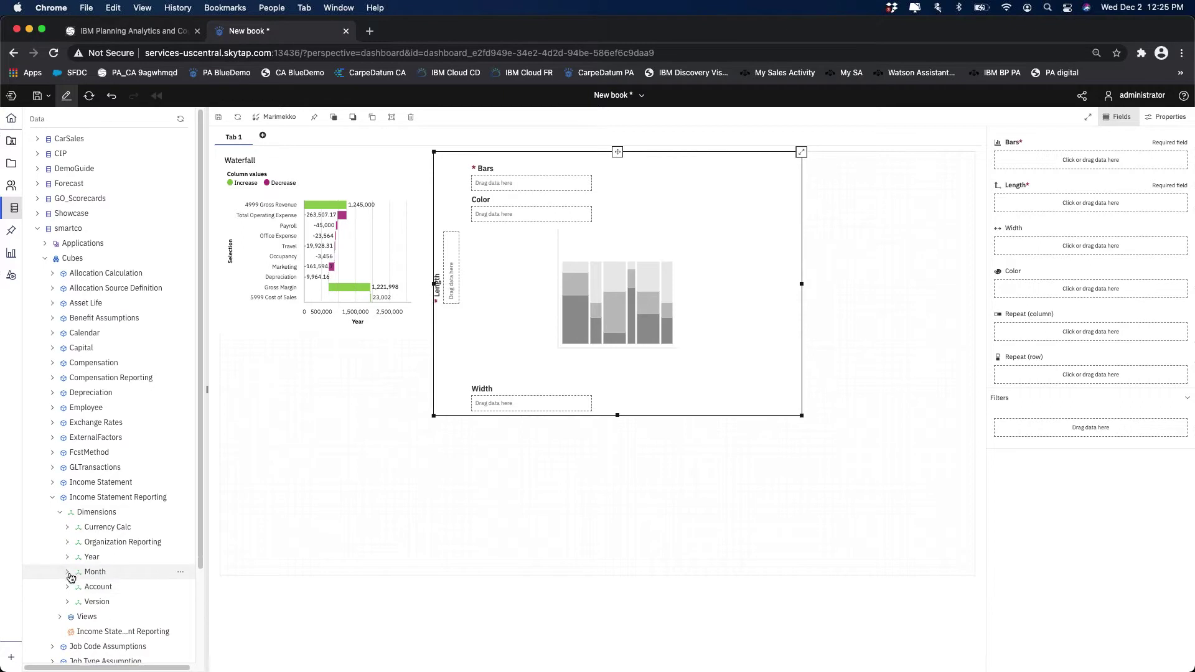
left_click(68, 572)
scroll(209, 539, "down", 2)
scroll(209, 539, "down", 3)
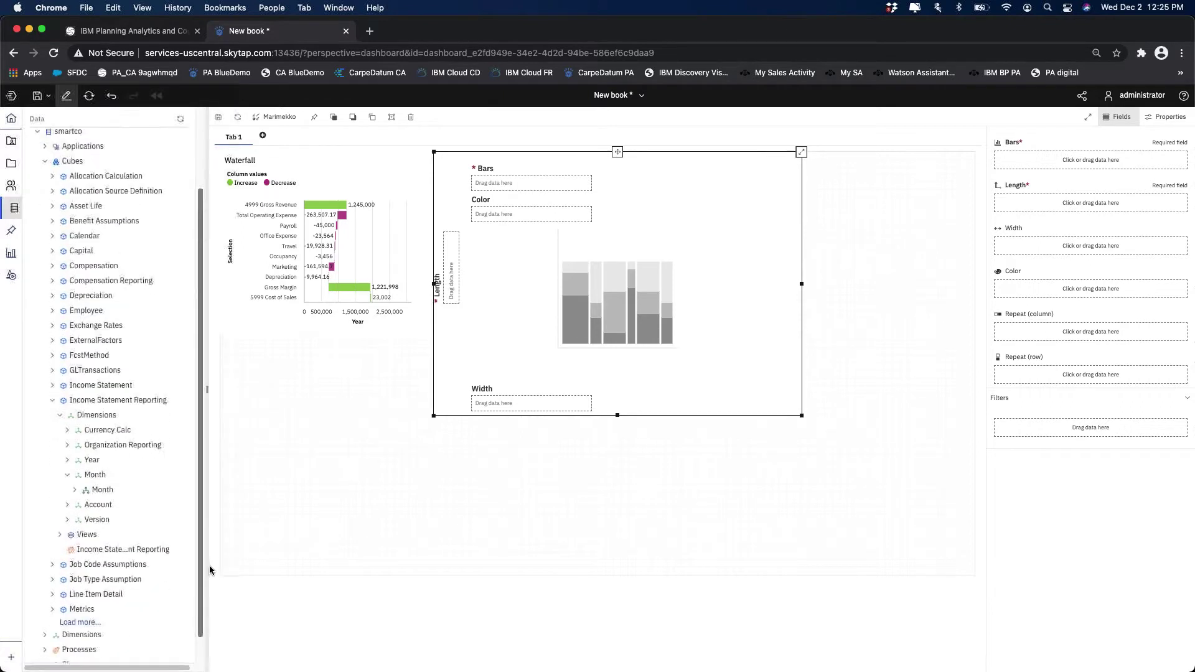
left_click(77, 492)
left_click(83, 505)
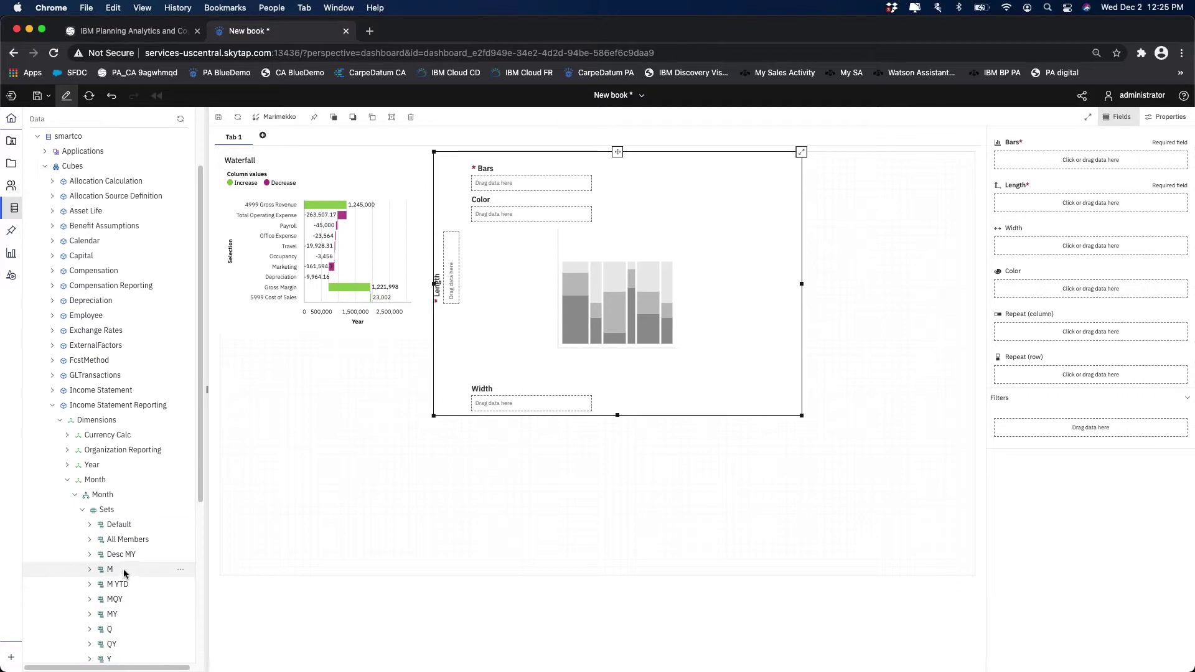
left_click_drag(547, 196, 552, 186)
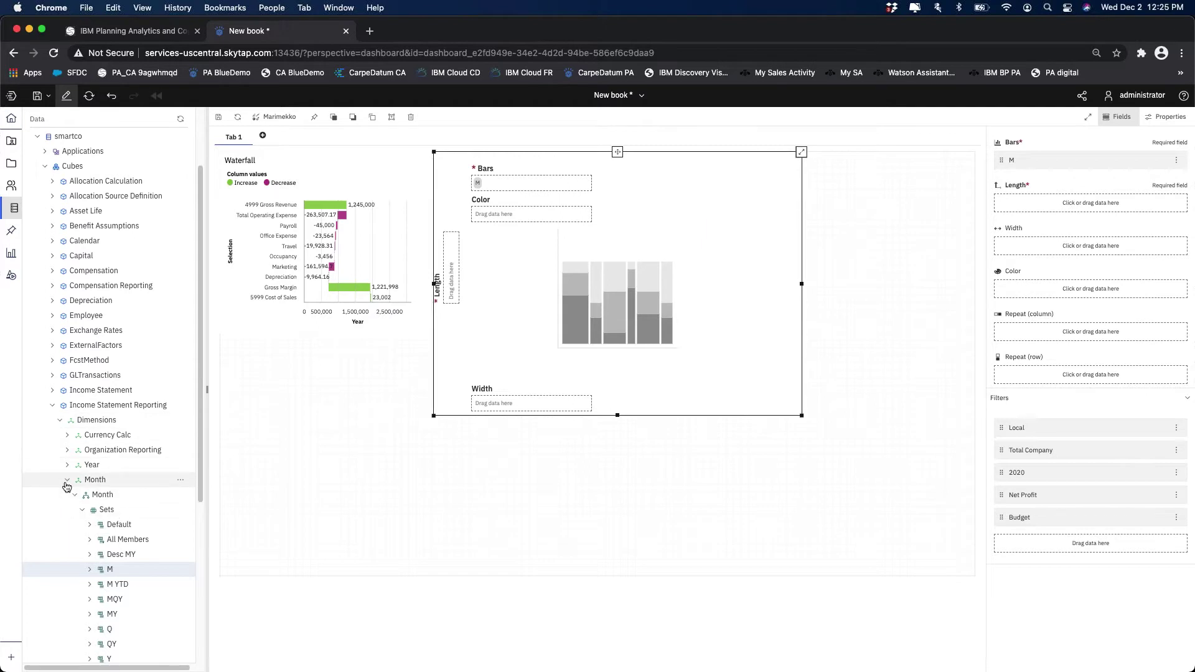
left_click(67, 481)
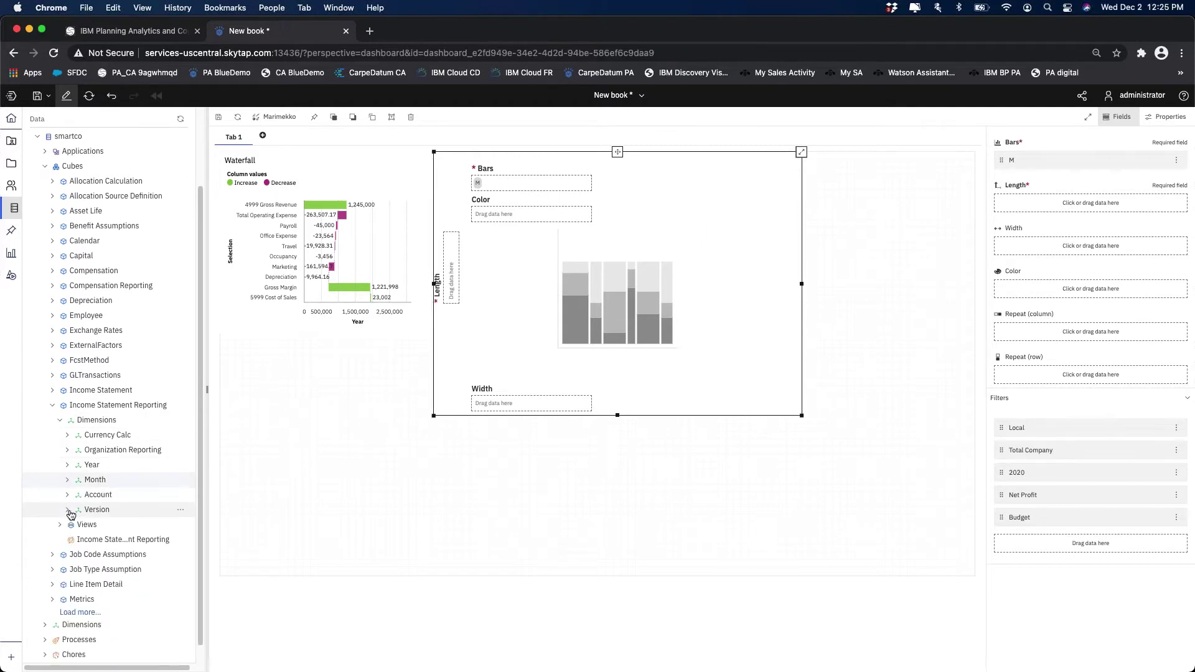
Set the Version member Budget. as the Marimekko's Length, then fold the Version members away
left_click(69, 511)
left_click(76, 525)
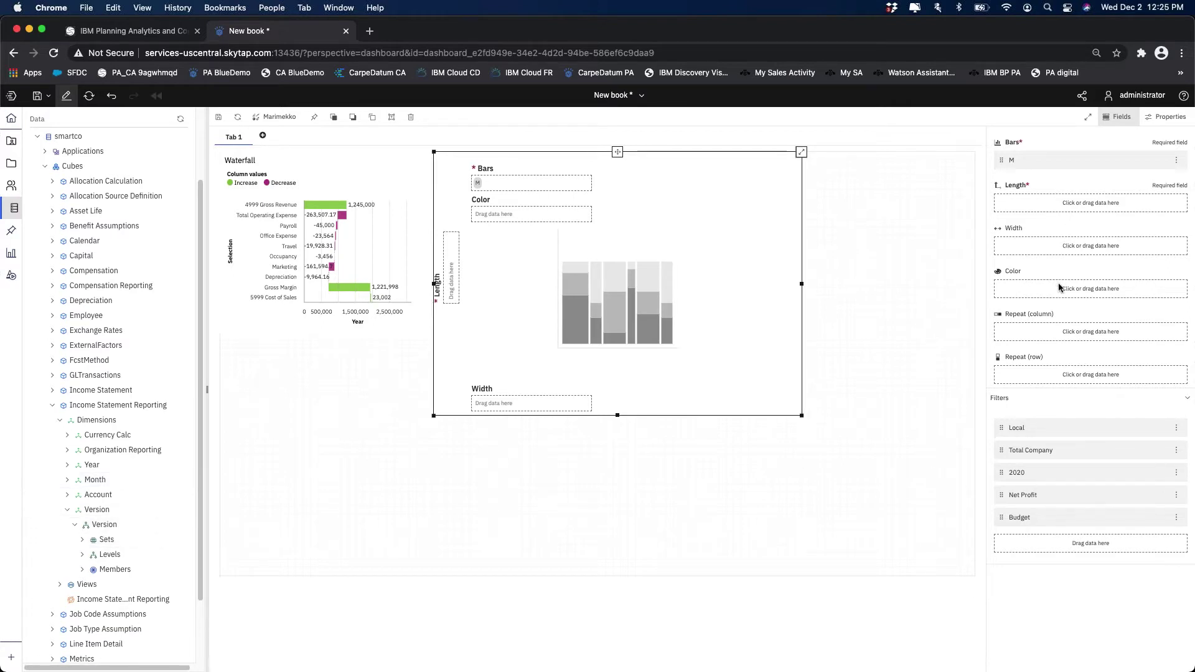
left_click(83, 570)
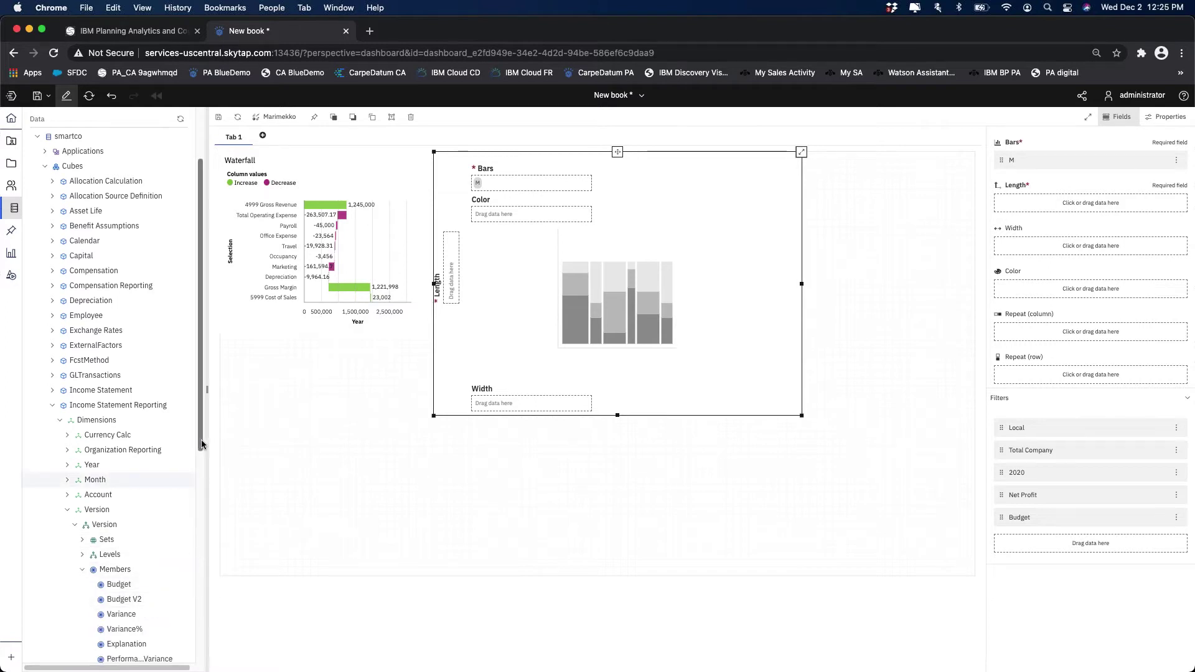
left_click_drag(202, 443, 202, 526)
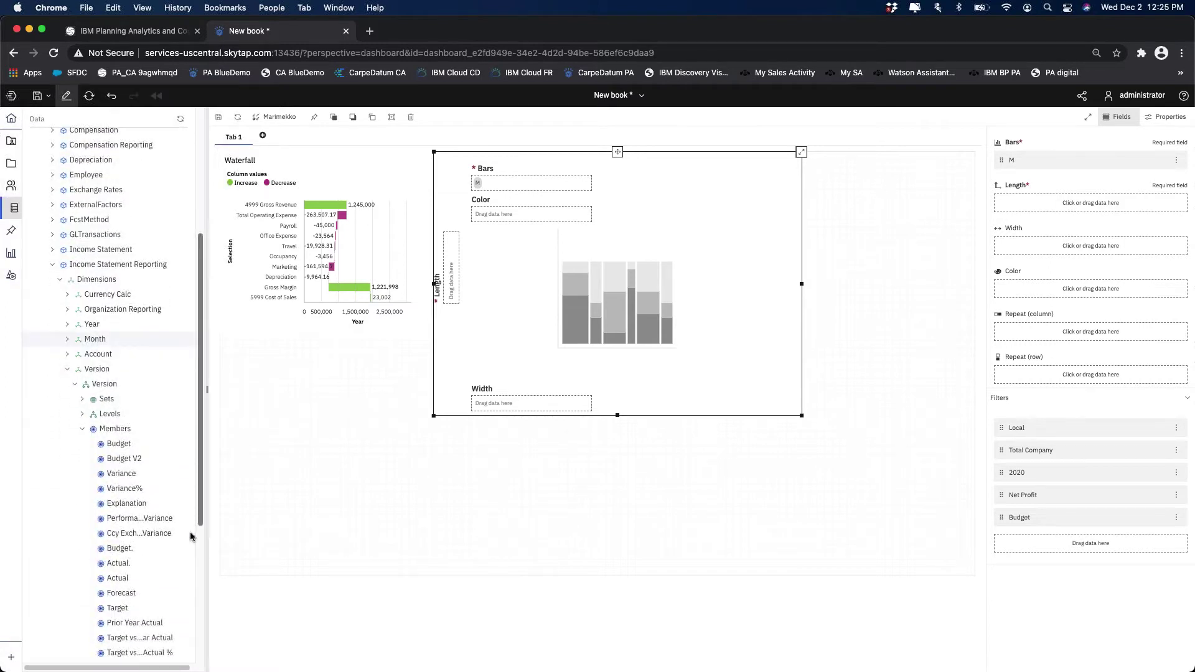
left_click(122, 549)
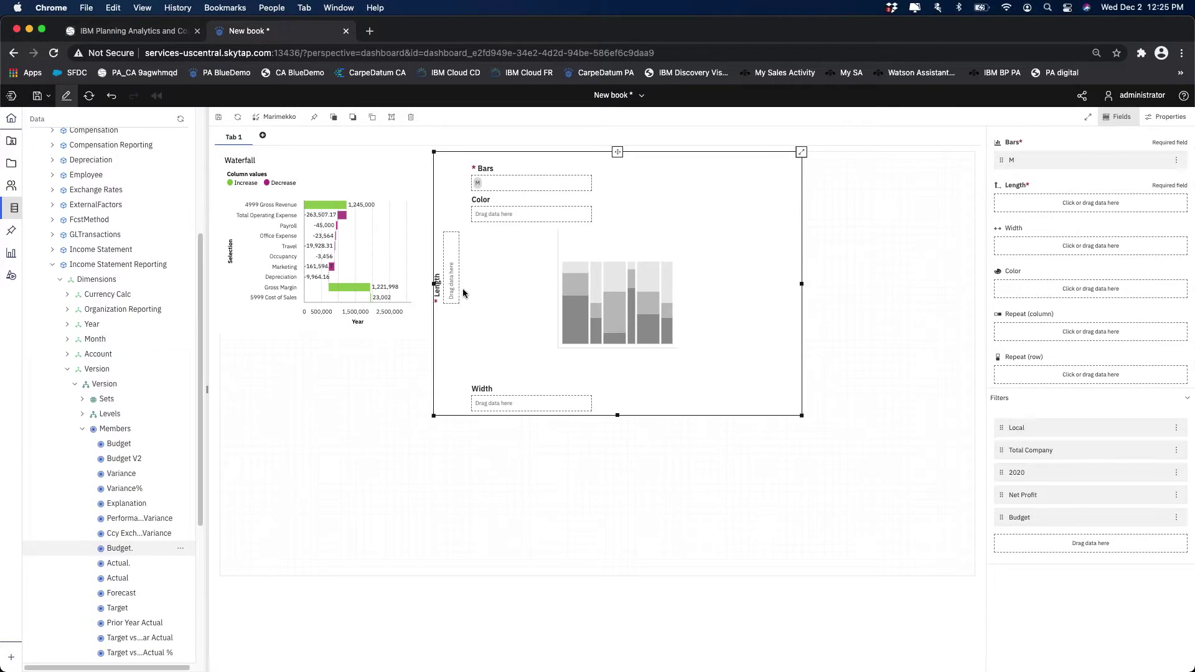
left_click_drag(463, 293, 457, 277)
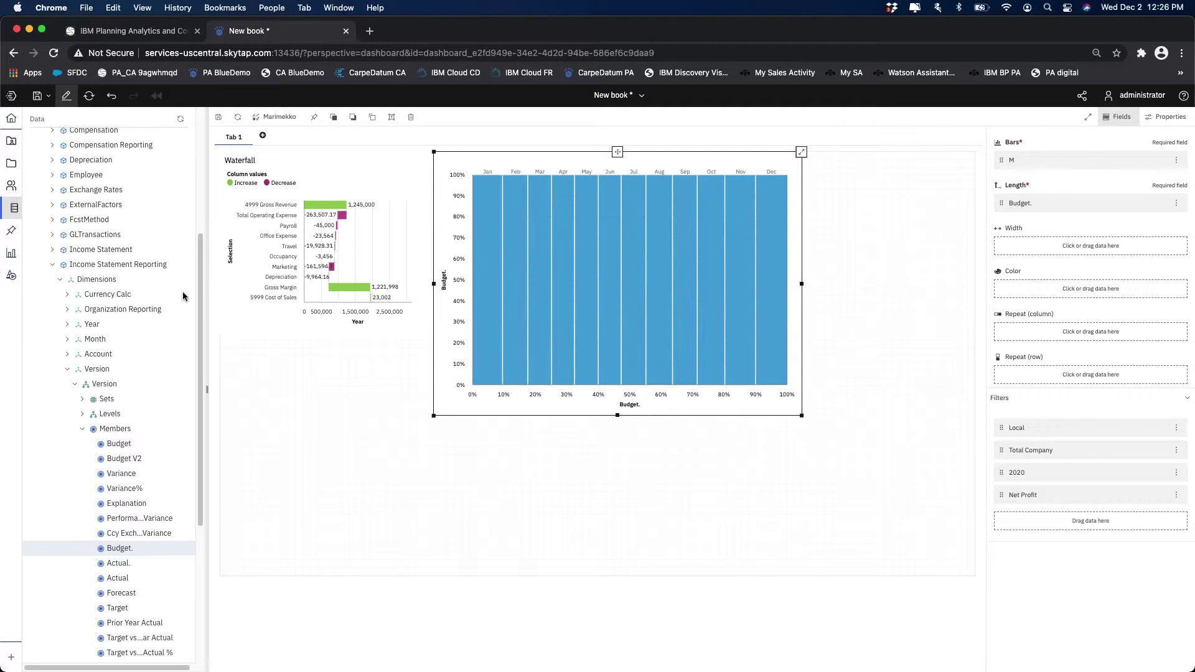
left_click(82, 429)
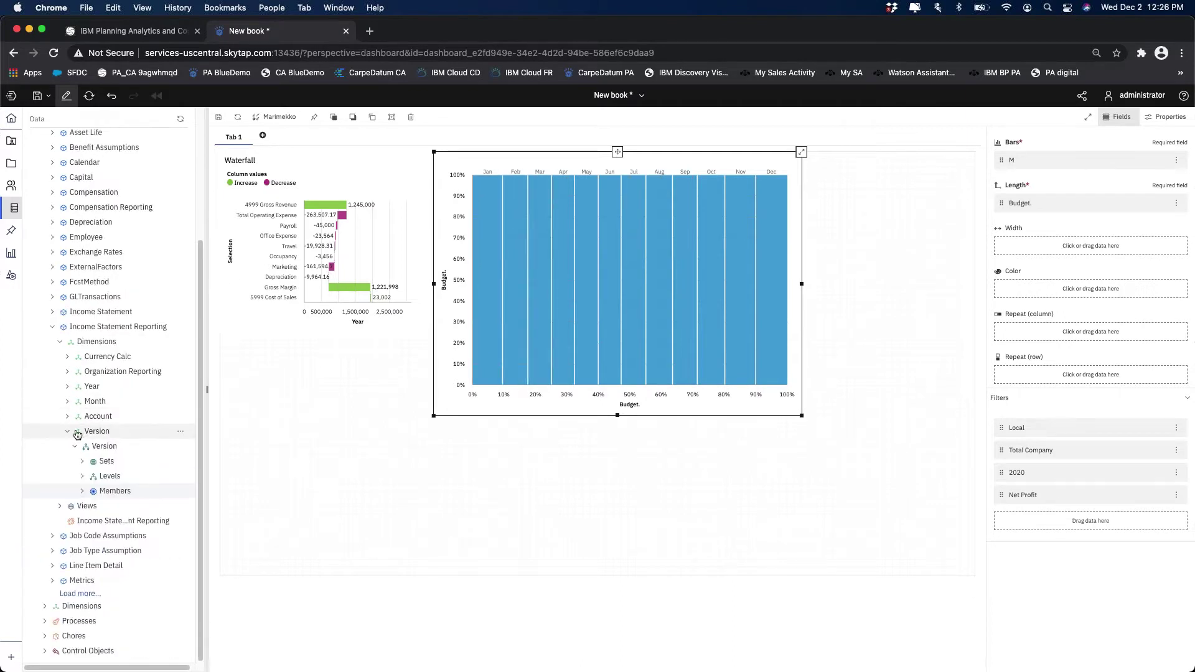
Colour the Marimekko bars by the Org MM set of Organization Reporting
left_click(68, 432)
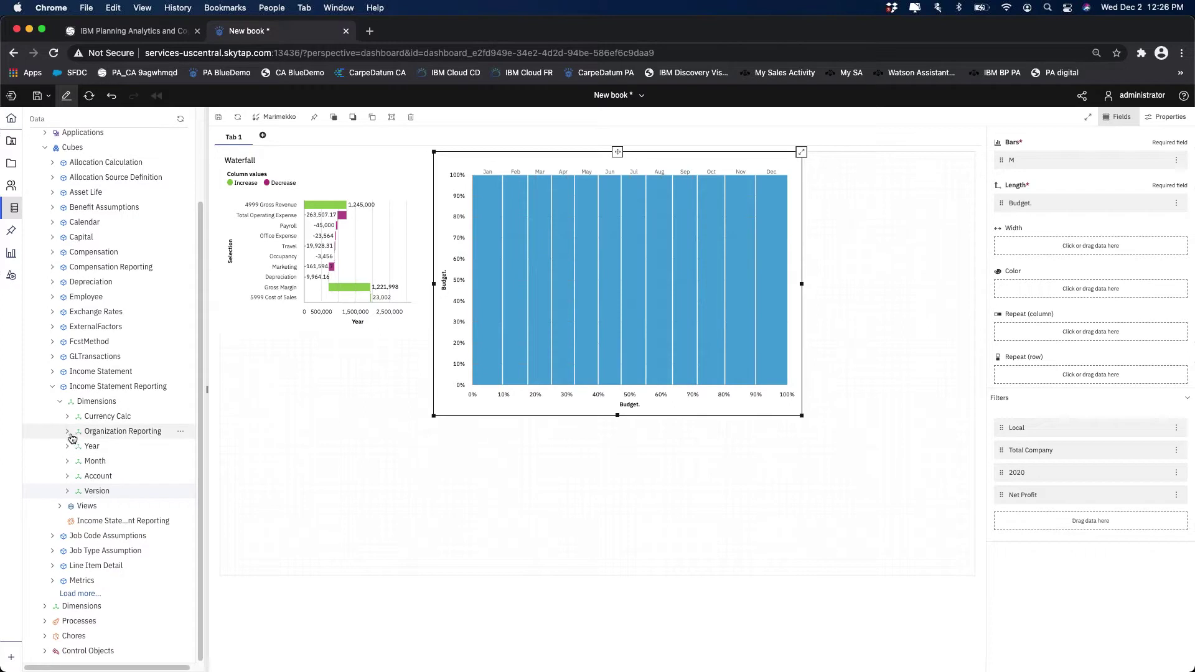
left_click(68, 432)
left_click(74, 448)
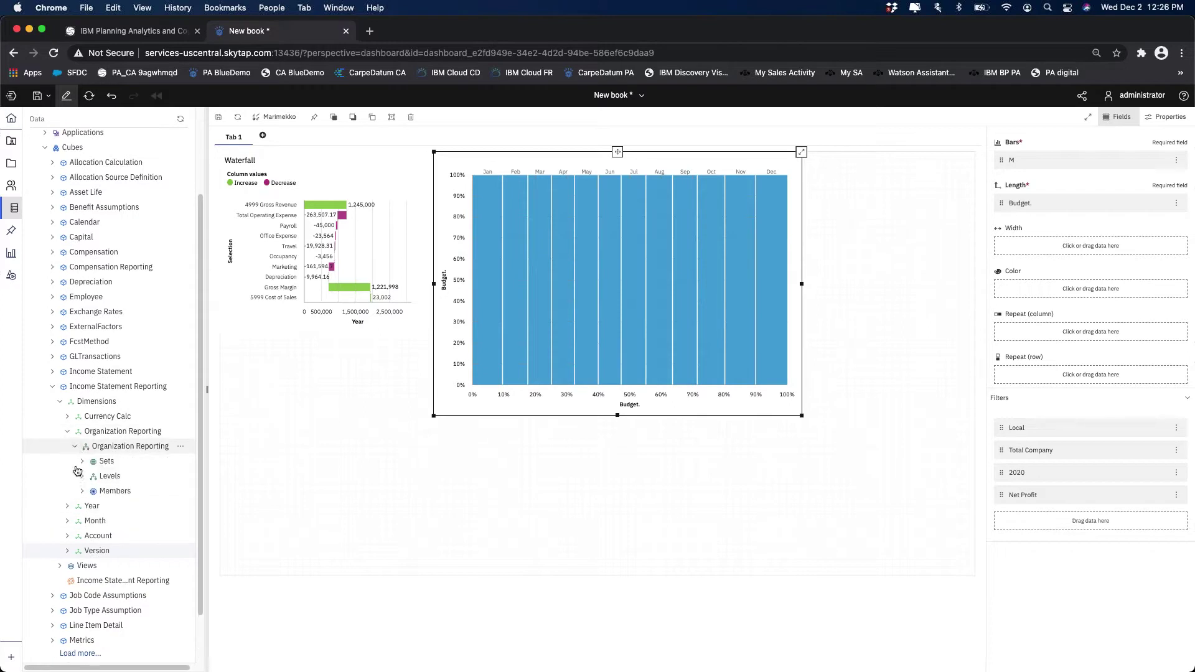
left_click(84, 461)
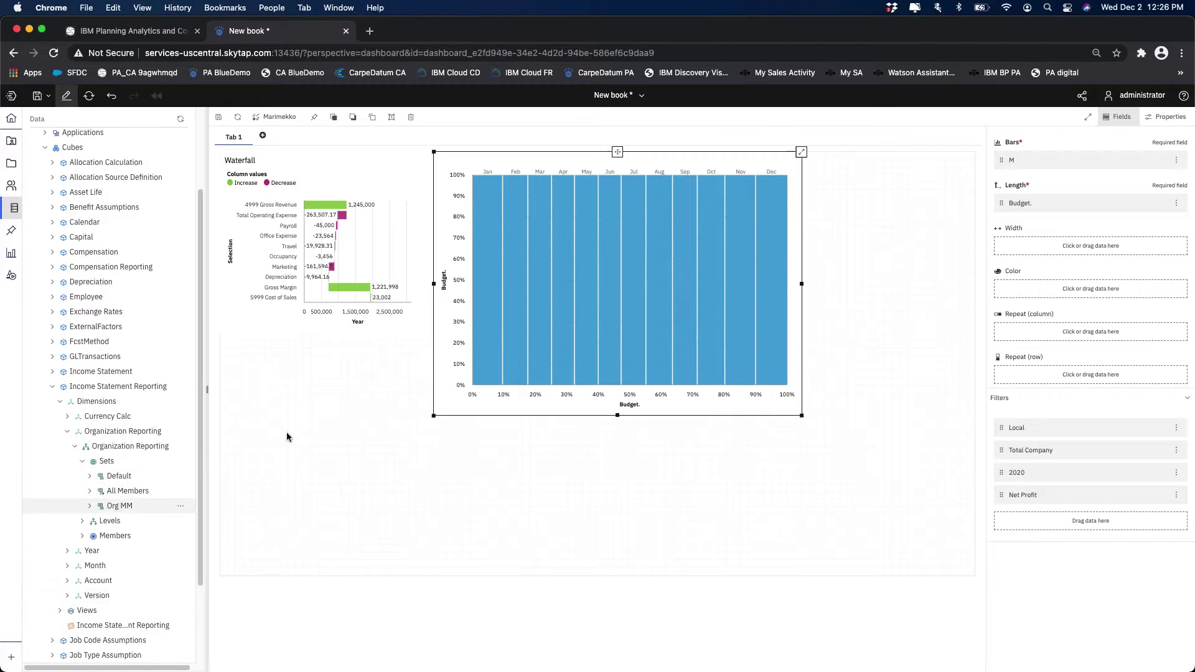
left_click_drag(366, 348, 832, 250)
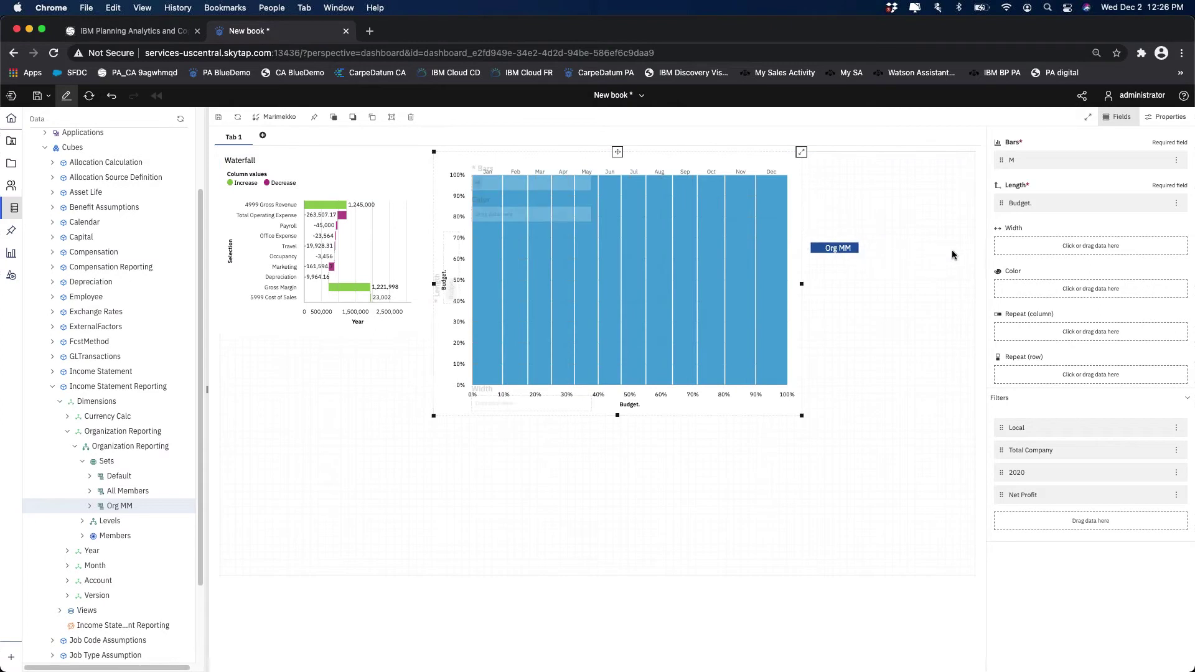
left_click_drag(953, 254, 1033, 293)
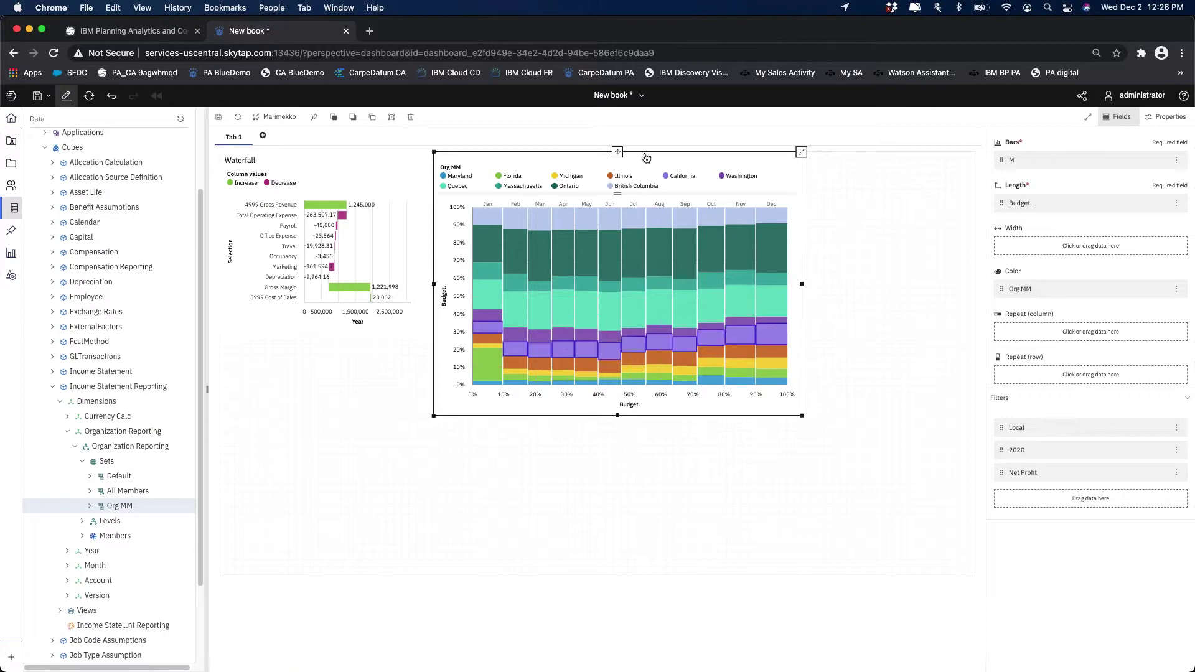
Move the Marimekko to the canvas's right side and enlarge the Waterfall chart
left_click_drag(616, 150, 795, 156)
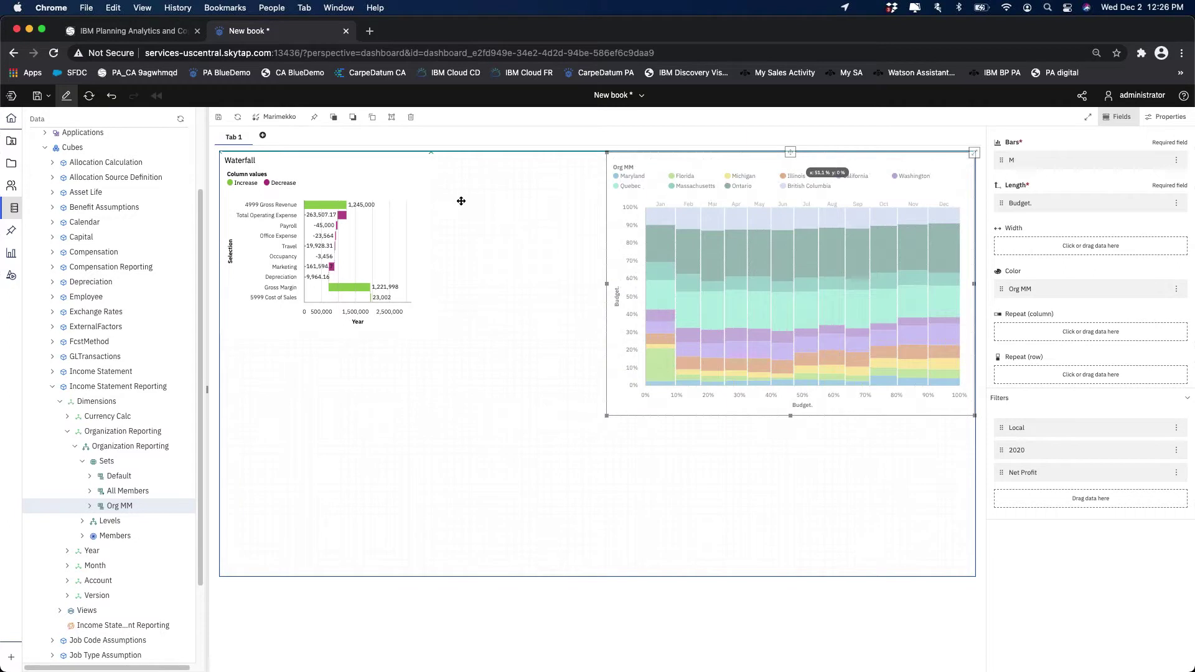
left_click(427, 314)
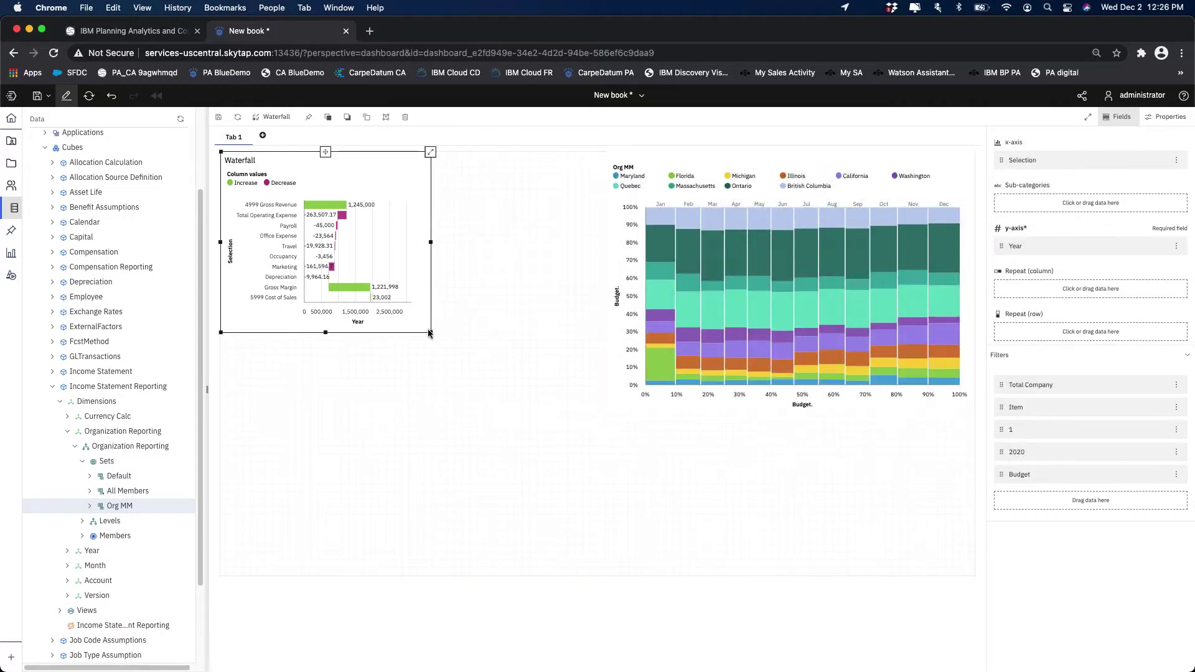
left_click_drag(433, 336, 648, 431)
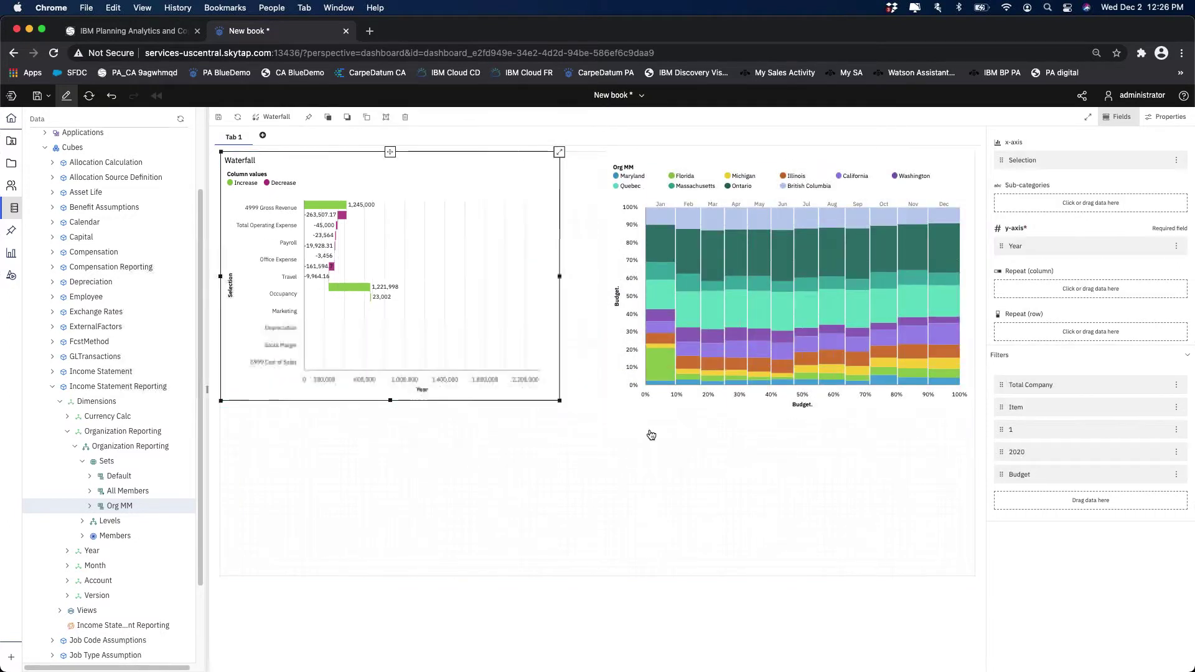
left_click(734, 456)
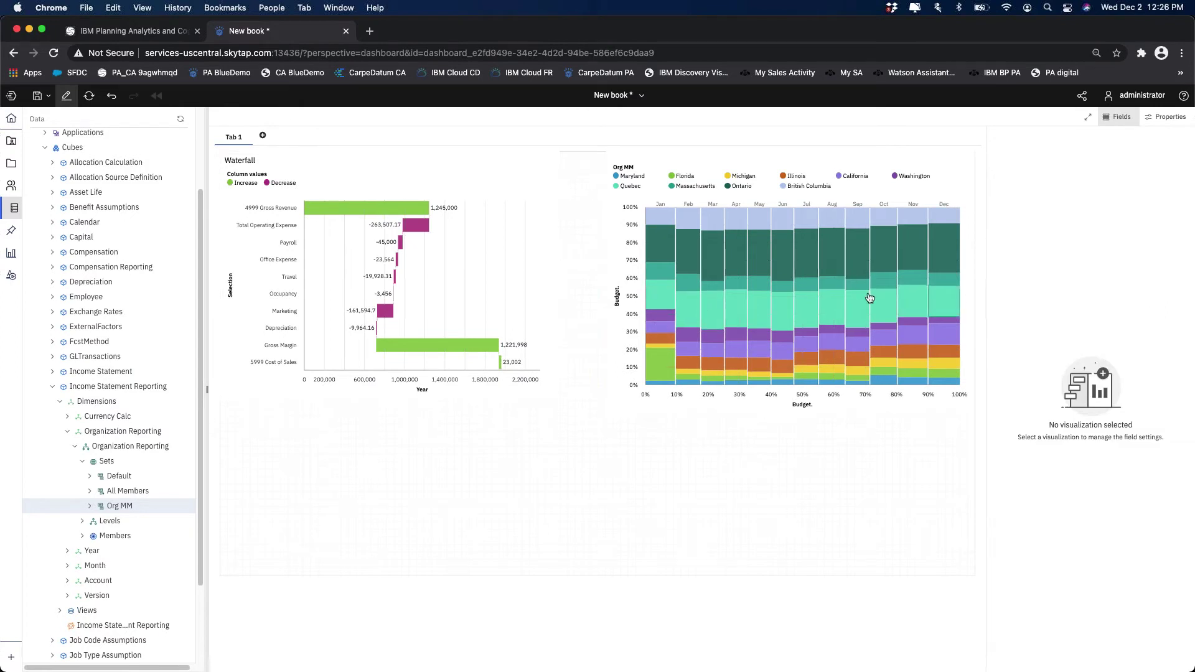
mouse_move(711, 303)
left_click(907, 208)
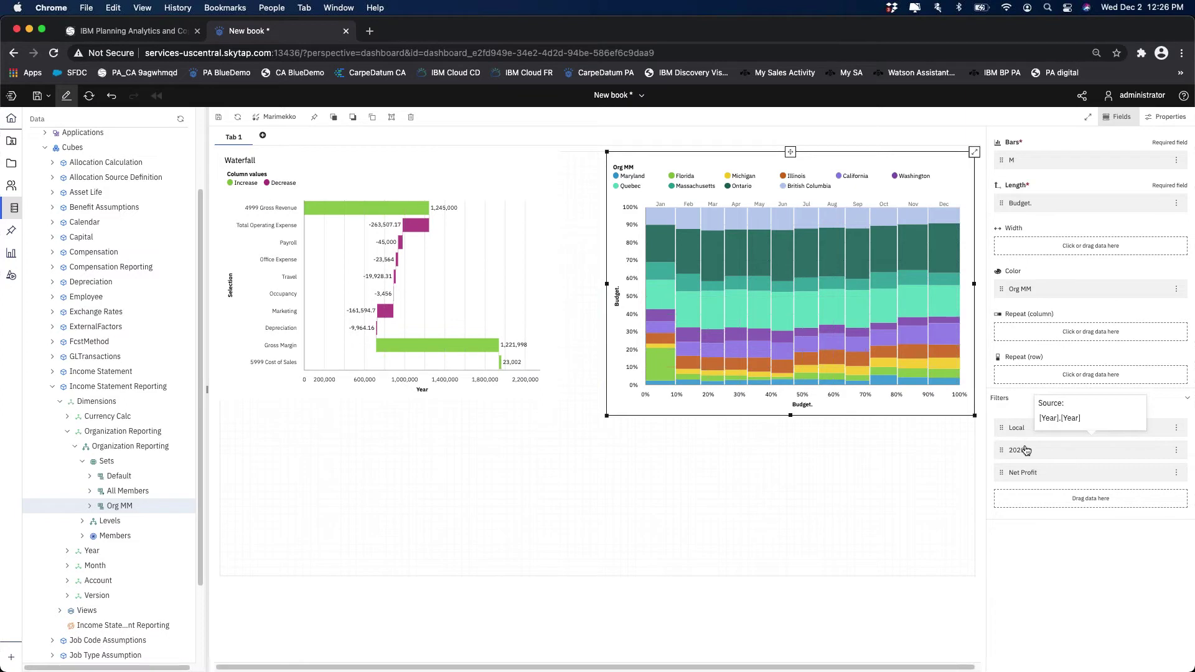
Keep the year filter at 2020 and hide the Fields panel
left_click(1026, 451)
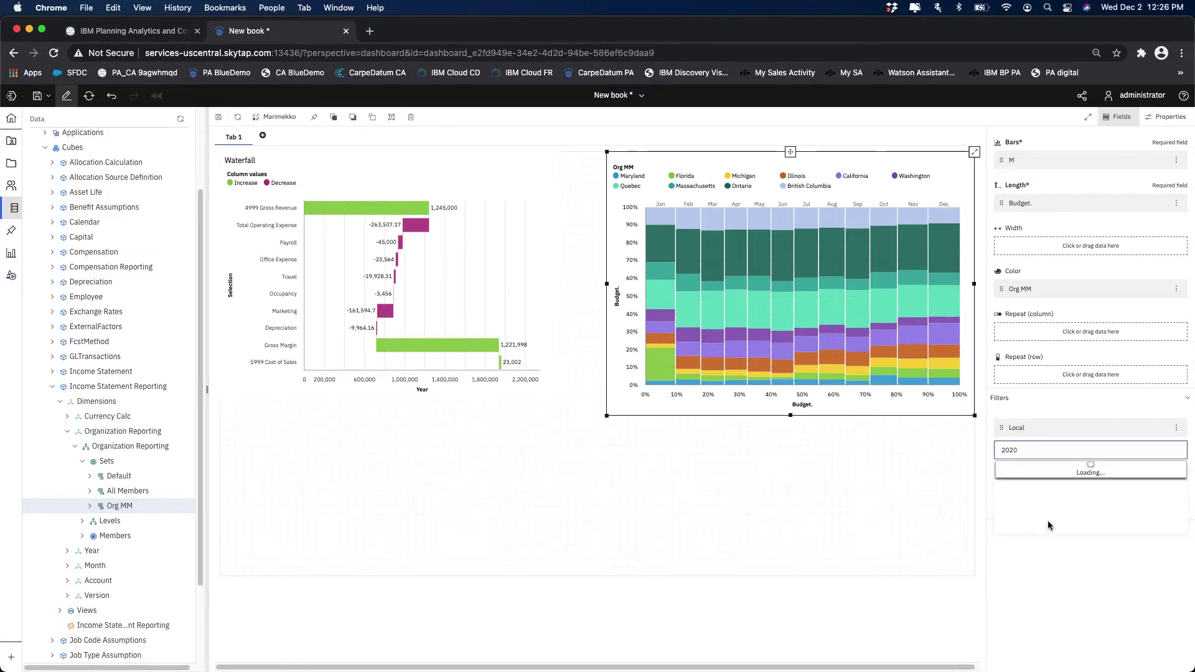
left_click(1058, 480)
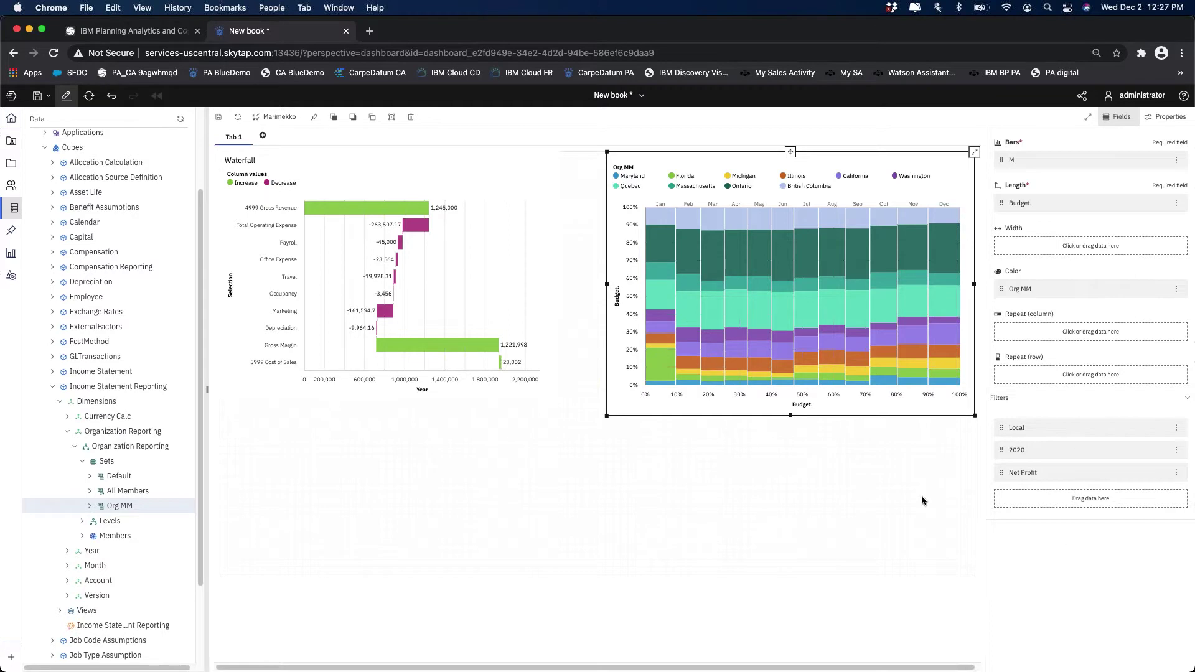
left_click(1124, 124)
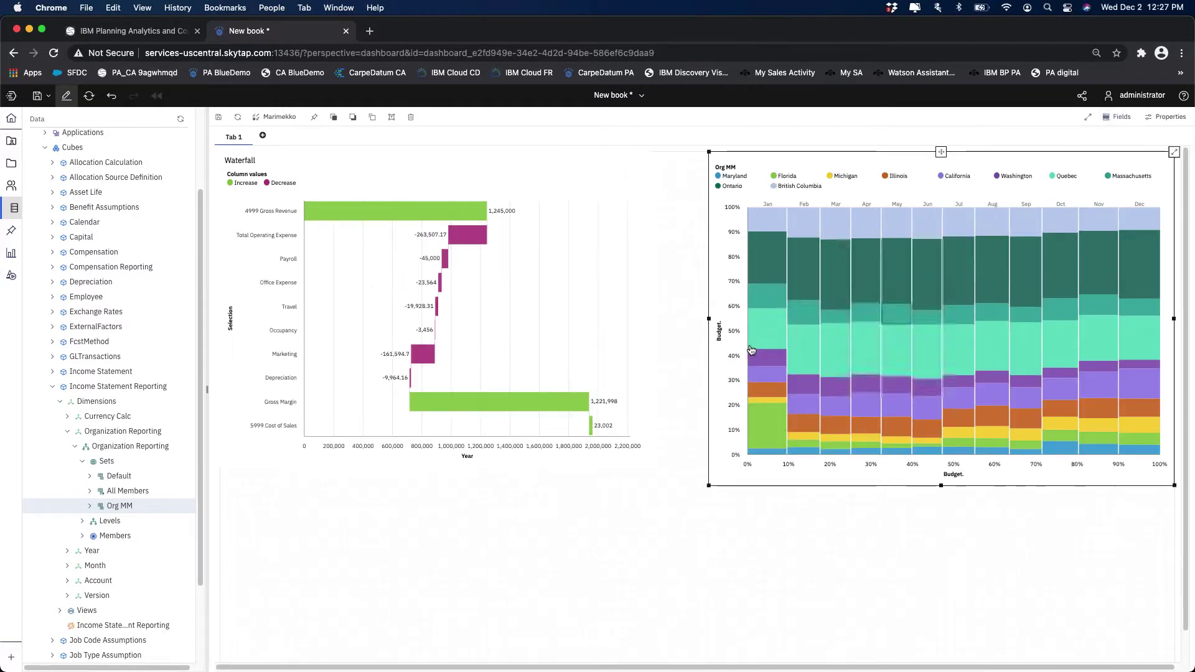
Shorten the Marimekko chart, move it left, and shrink it to fit beside the Waterfall
left_click_drag(942, 488, 940, 475)
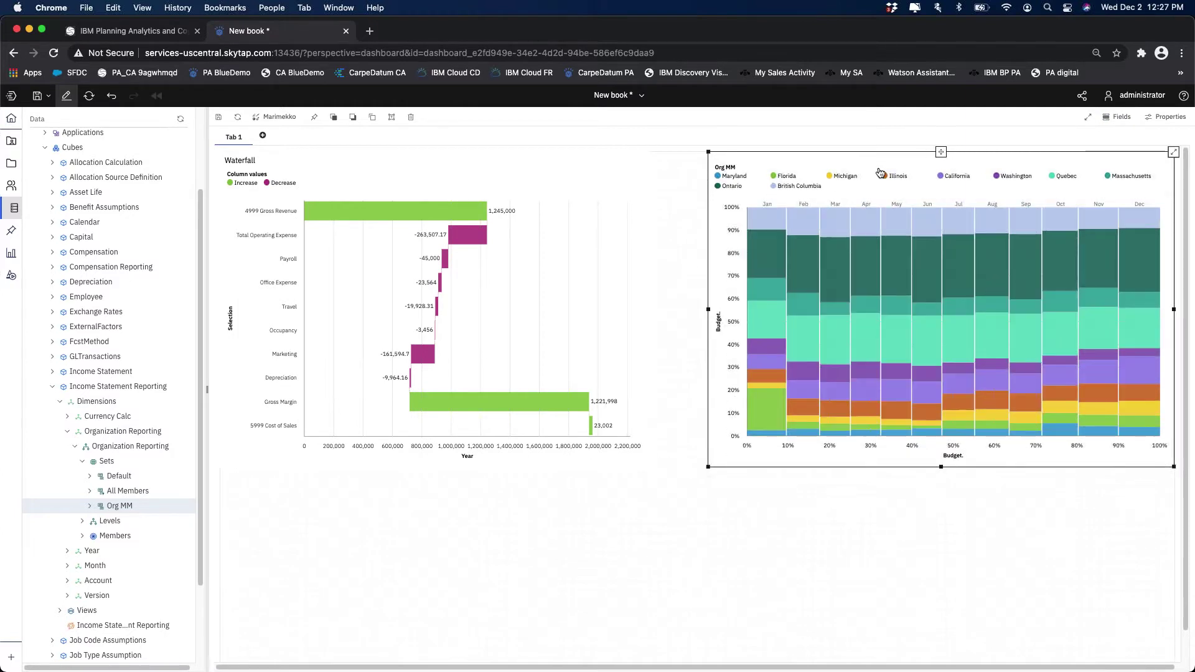
left_click_drag(858, 167, 790, 366)
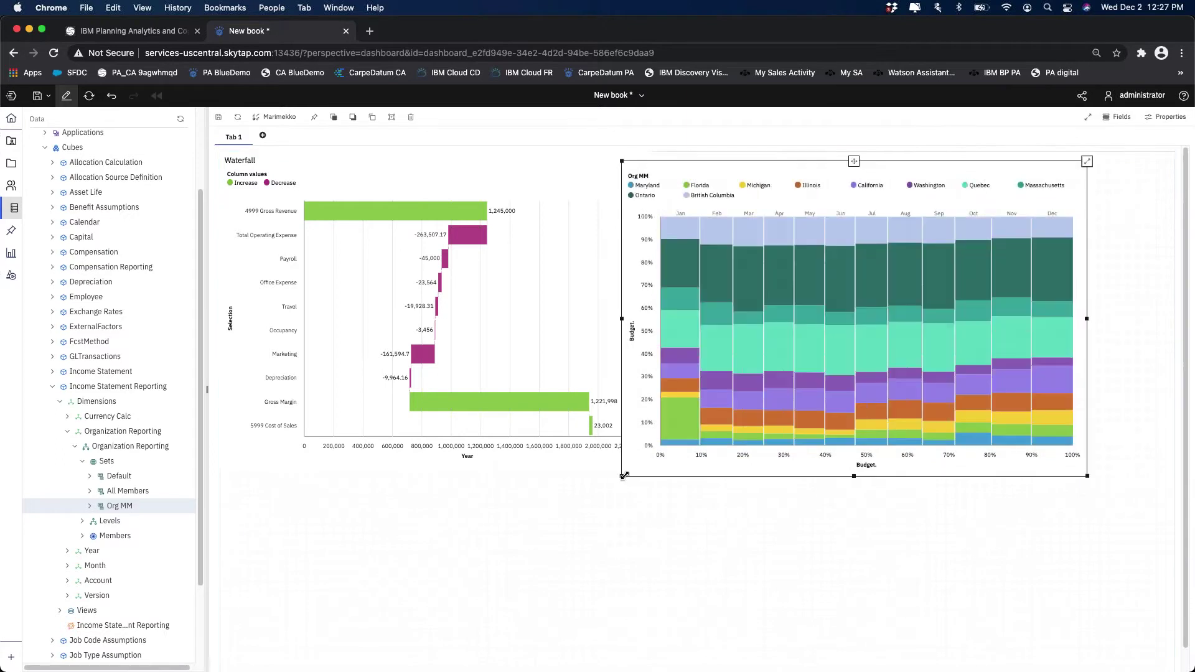
left_click_drag(623, 479, 651, 449)
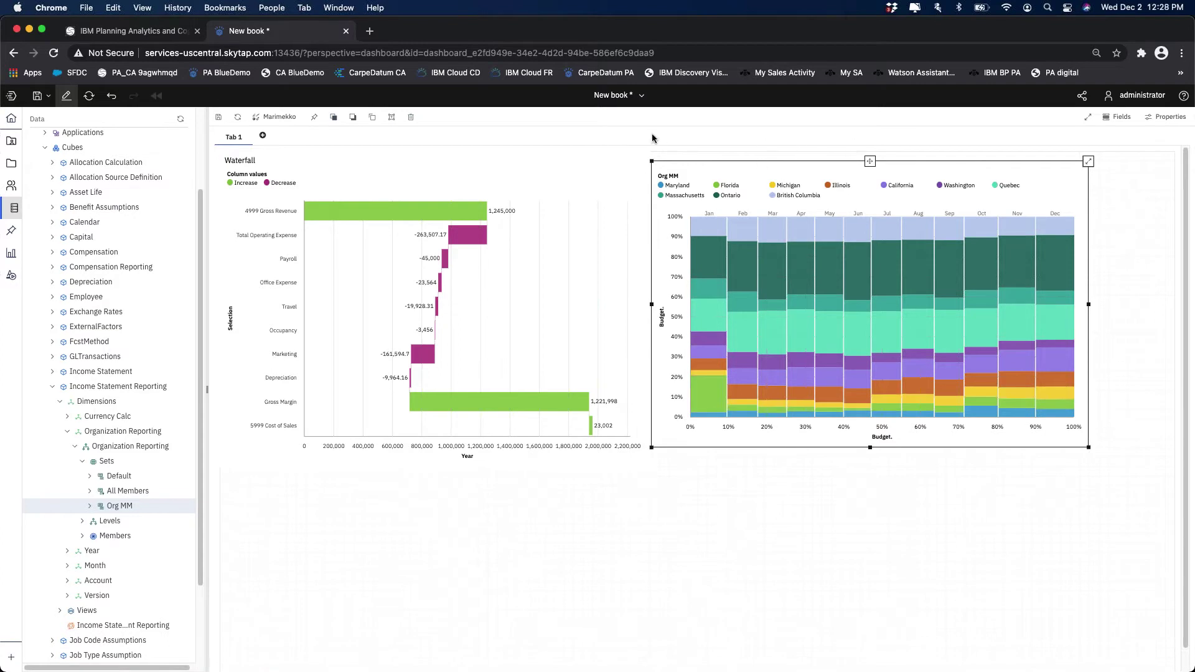
Change the Marimekko chart into a Legacy map visualization
left_click(287, 120)
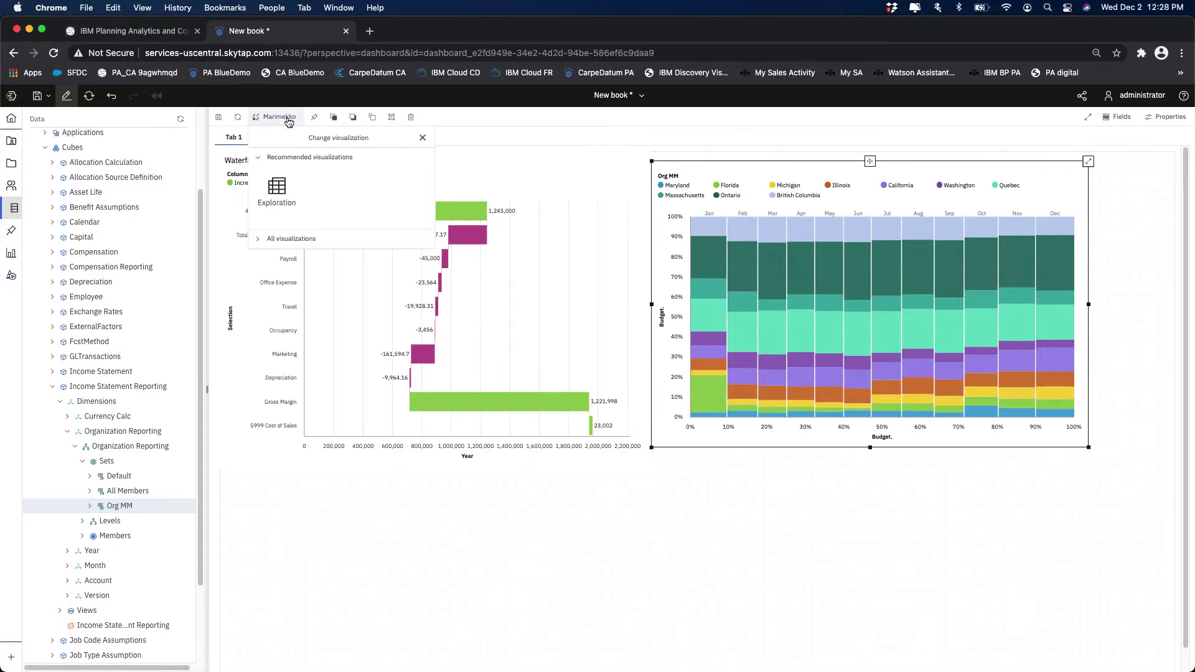
left_click(303, 244)
scroll(428, 280, "down", 1)
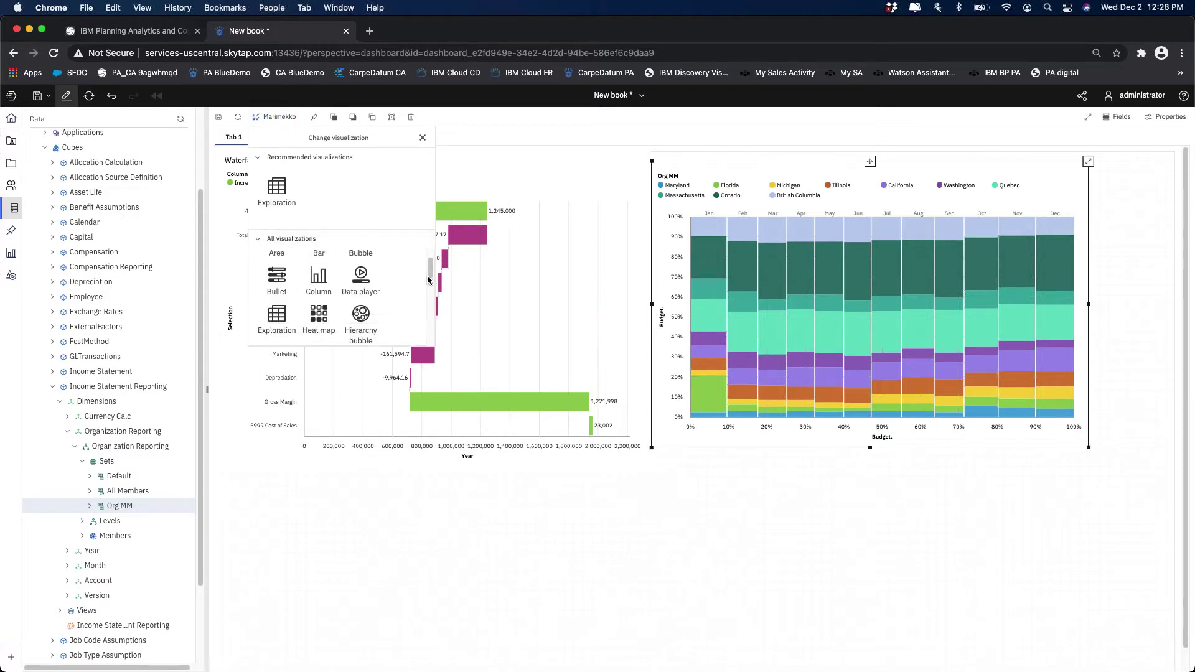
scroll(427, 280, "down", 2)
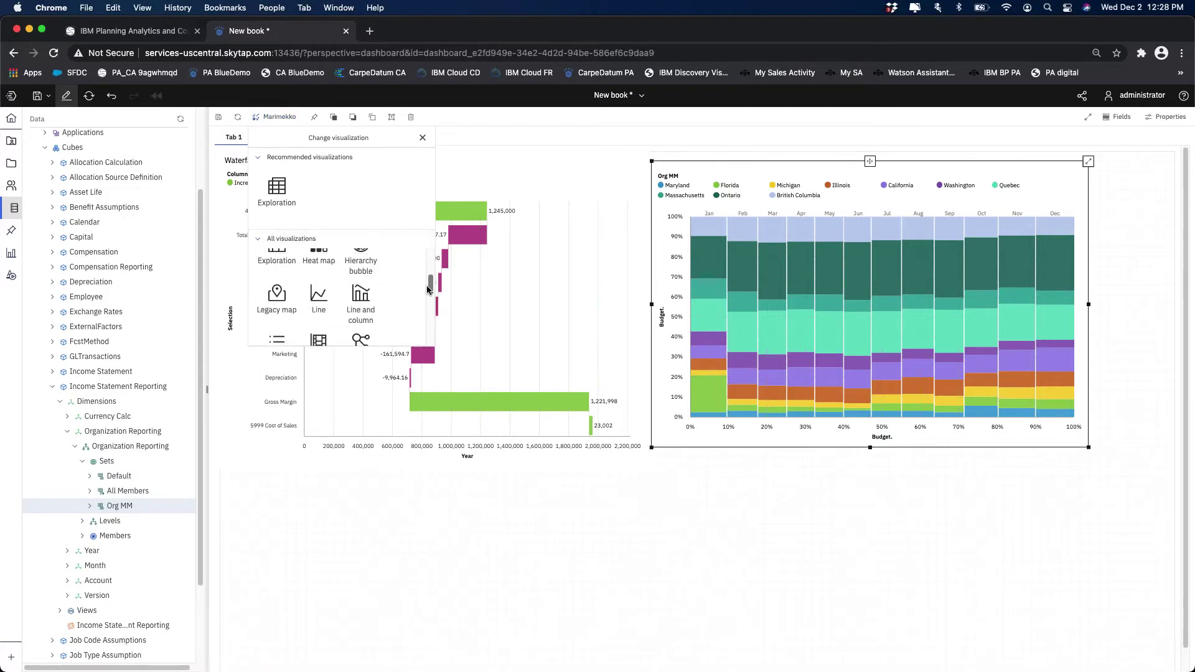
left_click(282, 298)
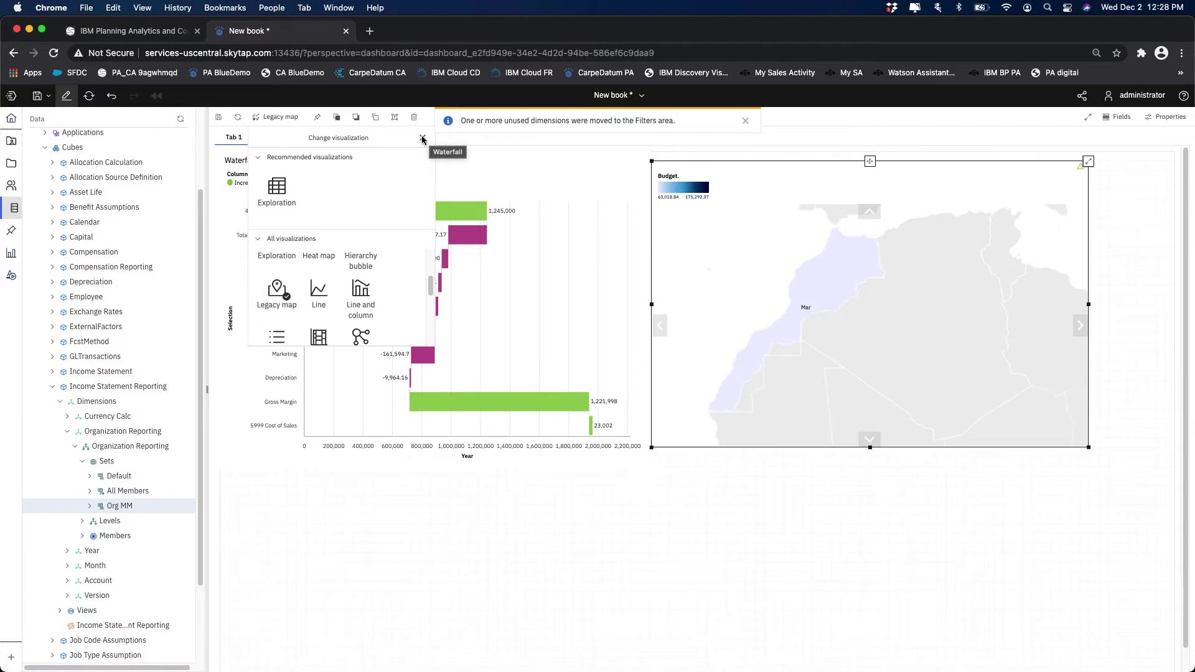
left_click(1120, 117)
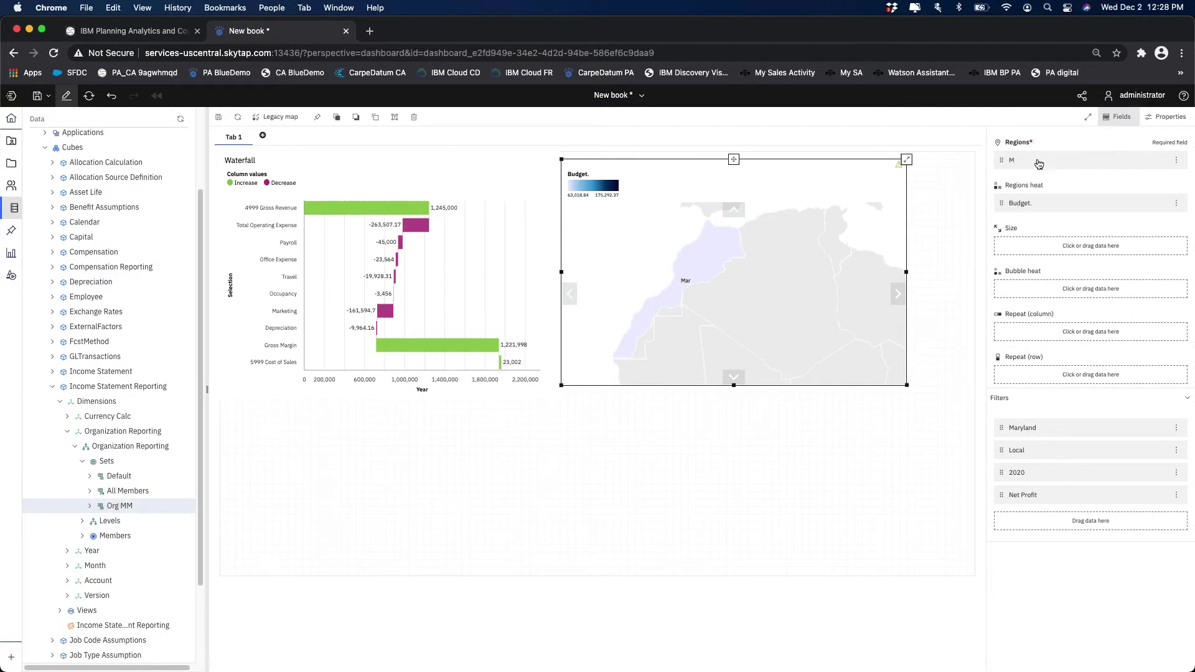
Shade the map regions by Org MM and zoom in on North America
left_click_drag(1040, 164, 1042, 163)
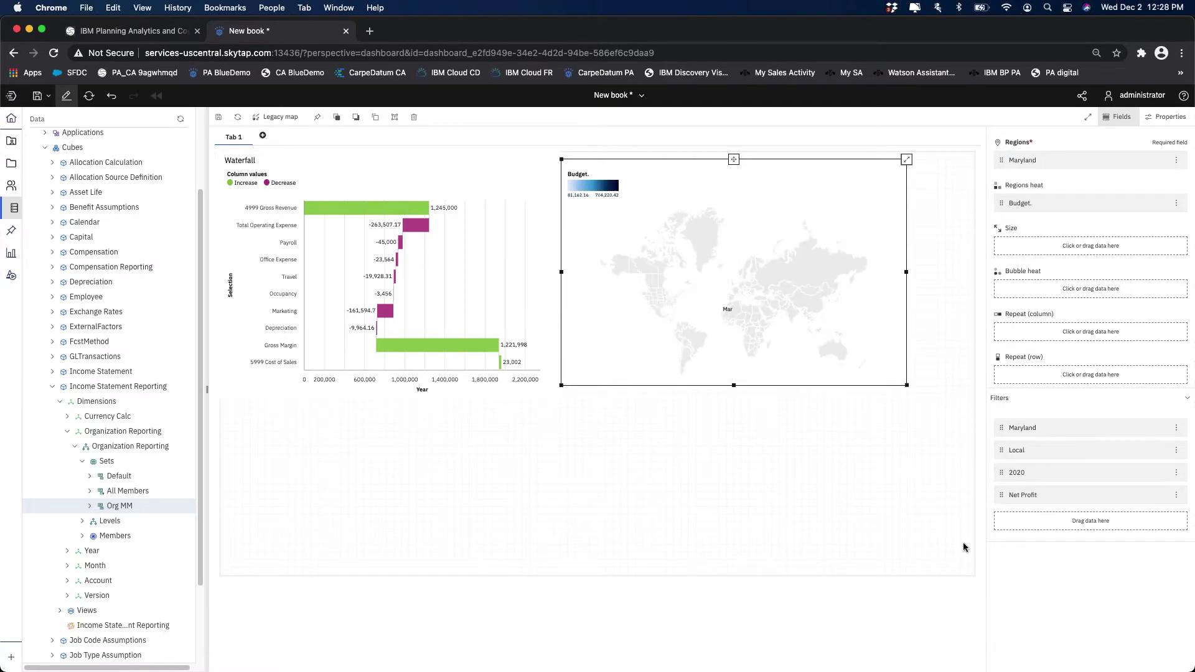
left_click_drag(676, 300, 751, 304)
scroll(749, 299, "up", 3)
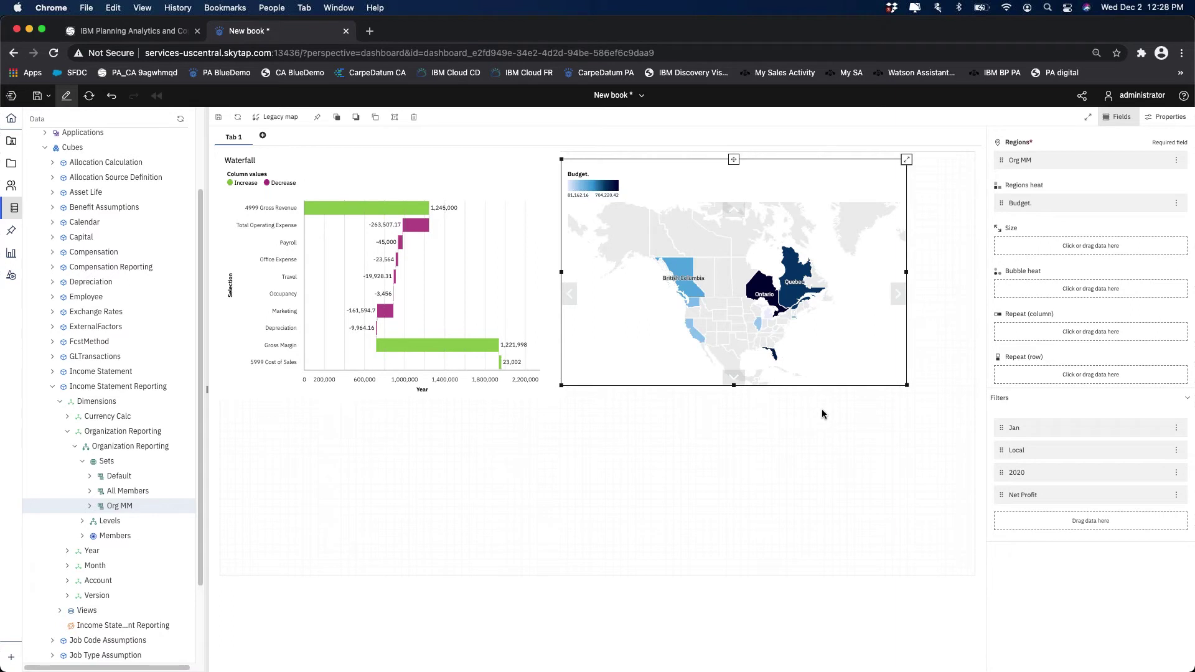
left_click(1117, 117)
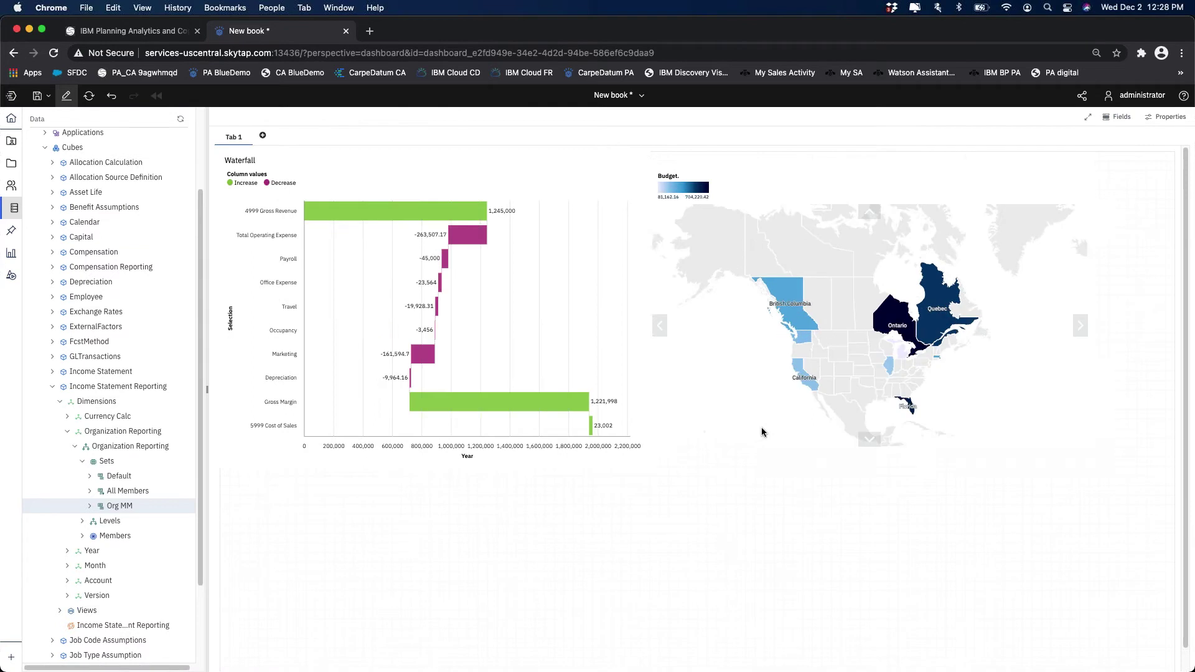
left_click(281, 118)
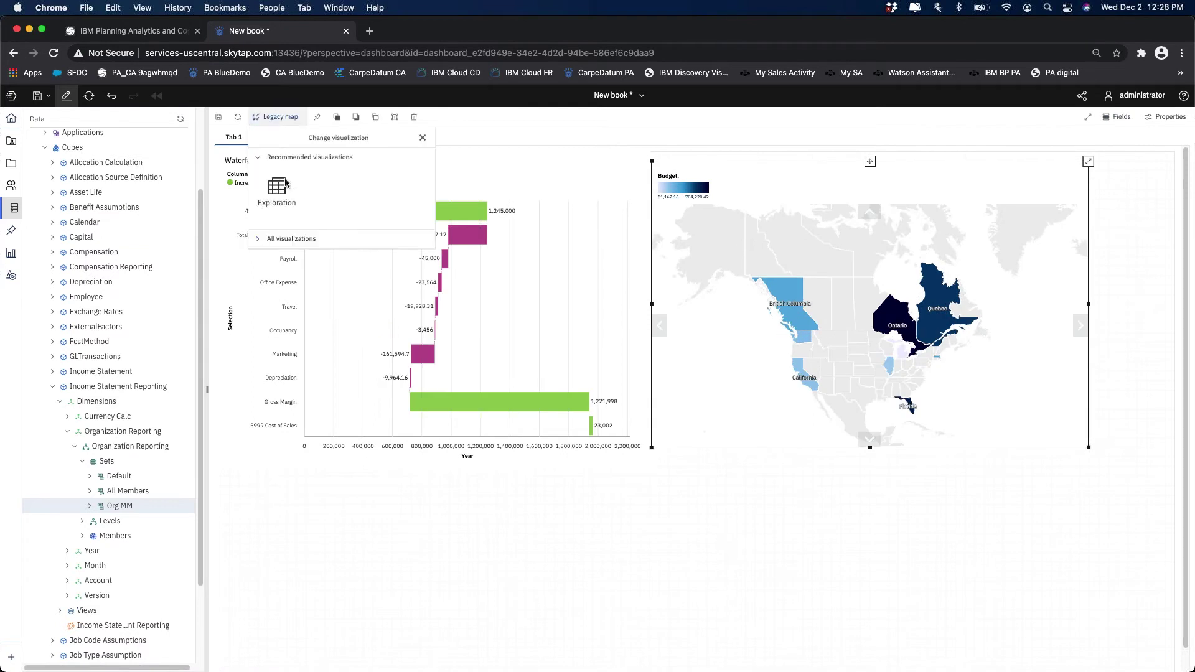
Turn the map into an Exploration grid and make the widget taller
left_click(277, 188)
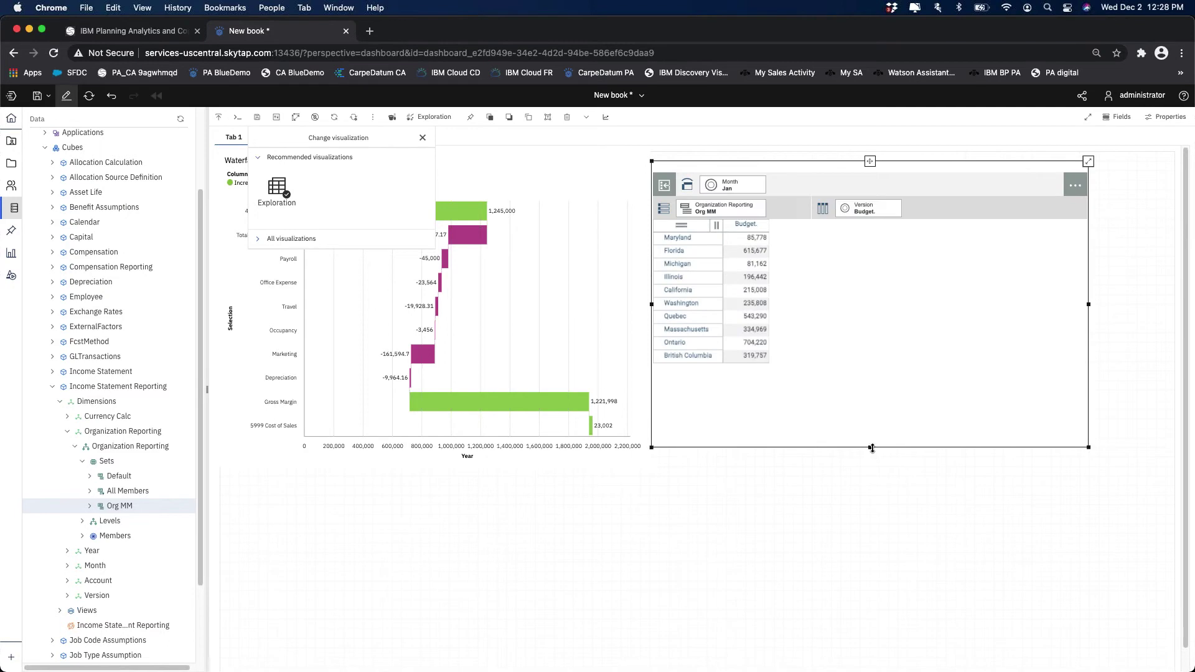
left_click_drag(872, 447, 873, 585)
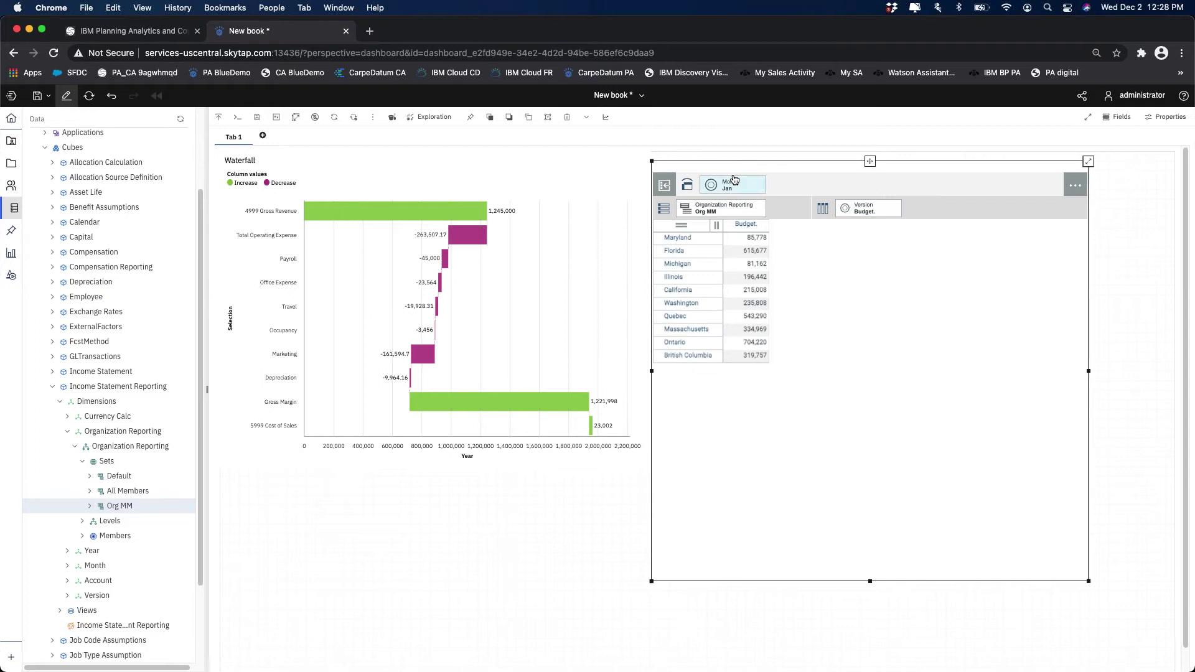
left_click(585, 118)
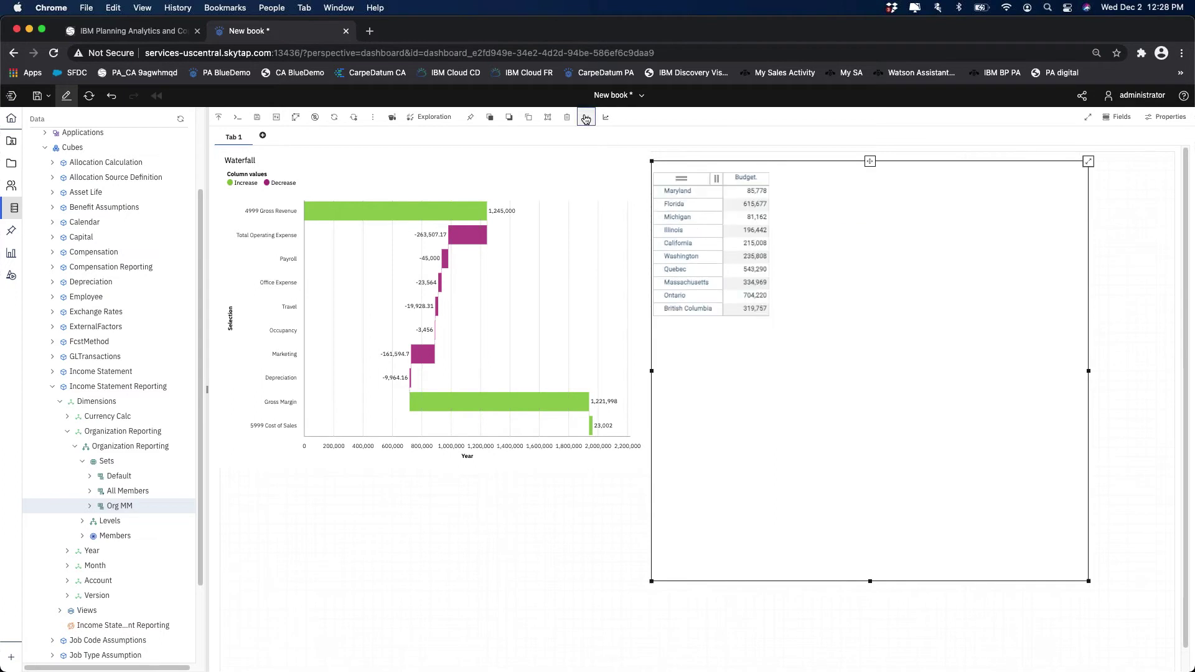
left_click(586, 118)
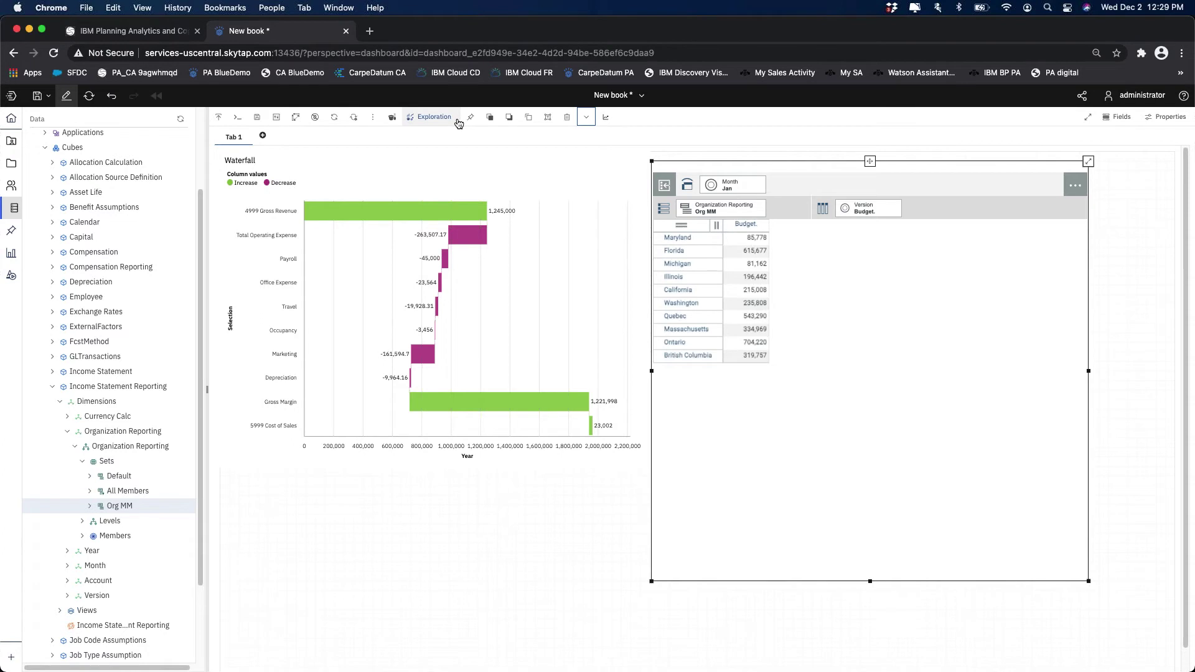
Leave the sandbox unchanged and shorten the exploration widget
left_click(373, 119)
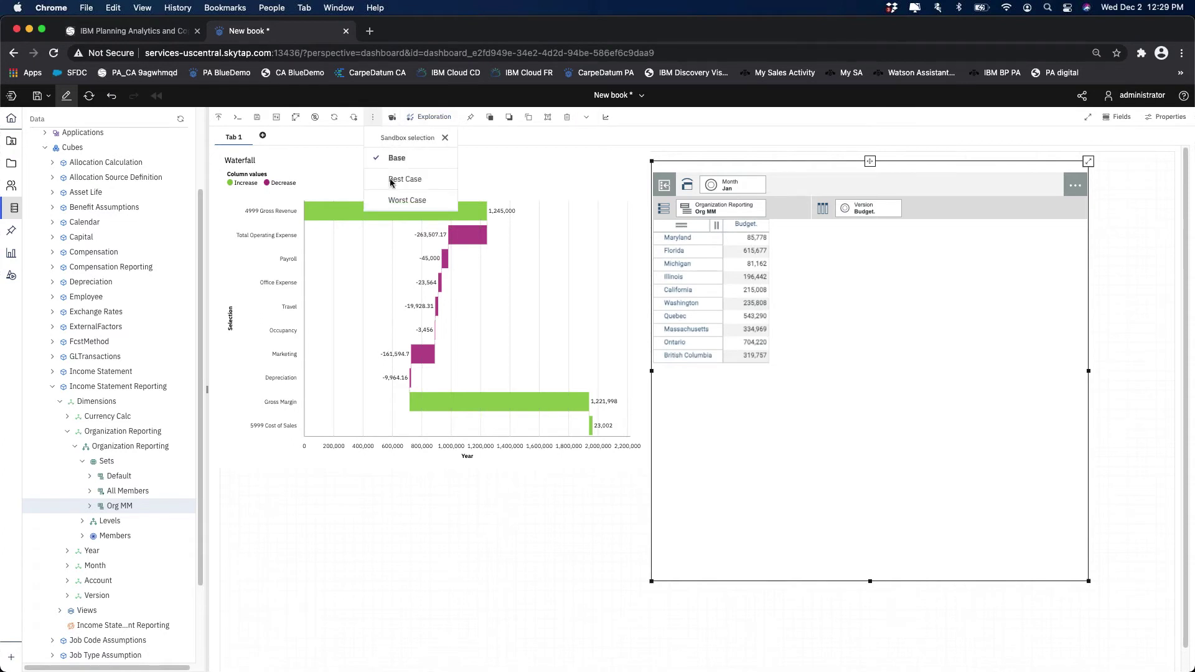
left_click(378, 118)
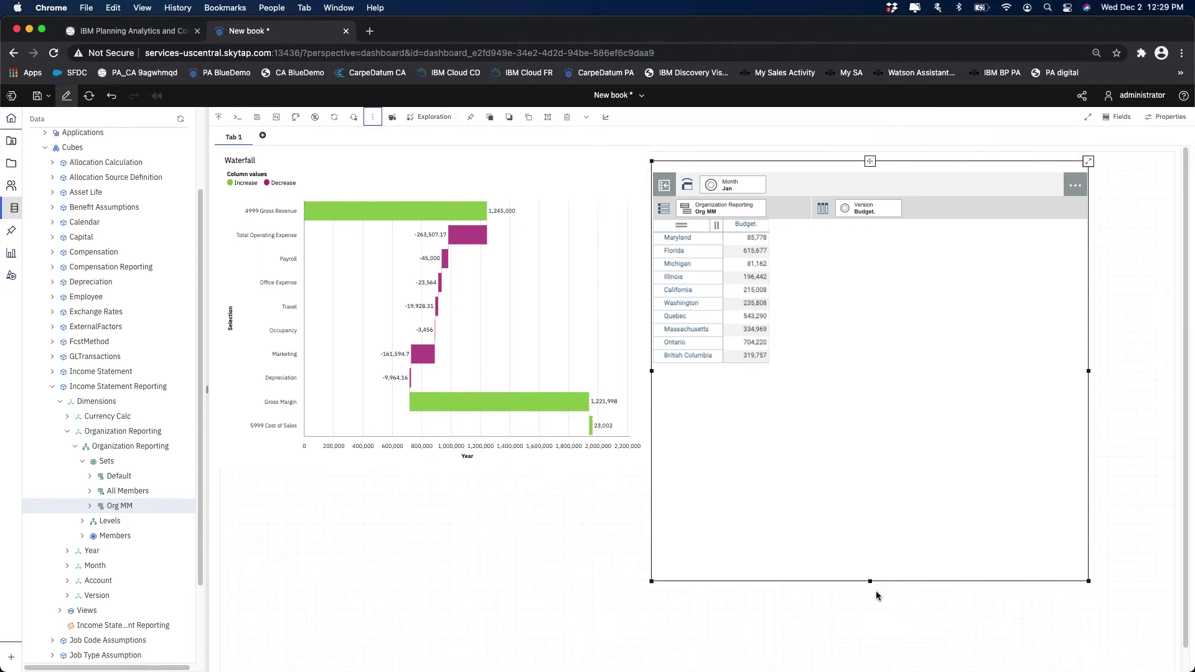
left_click_drag(871, 581, 883, 393)
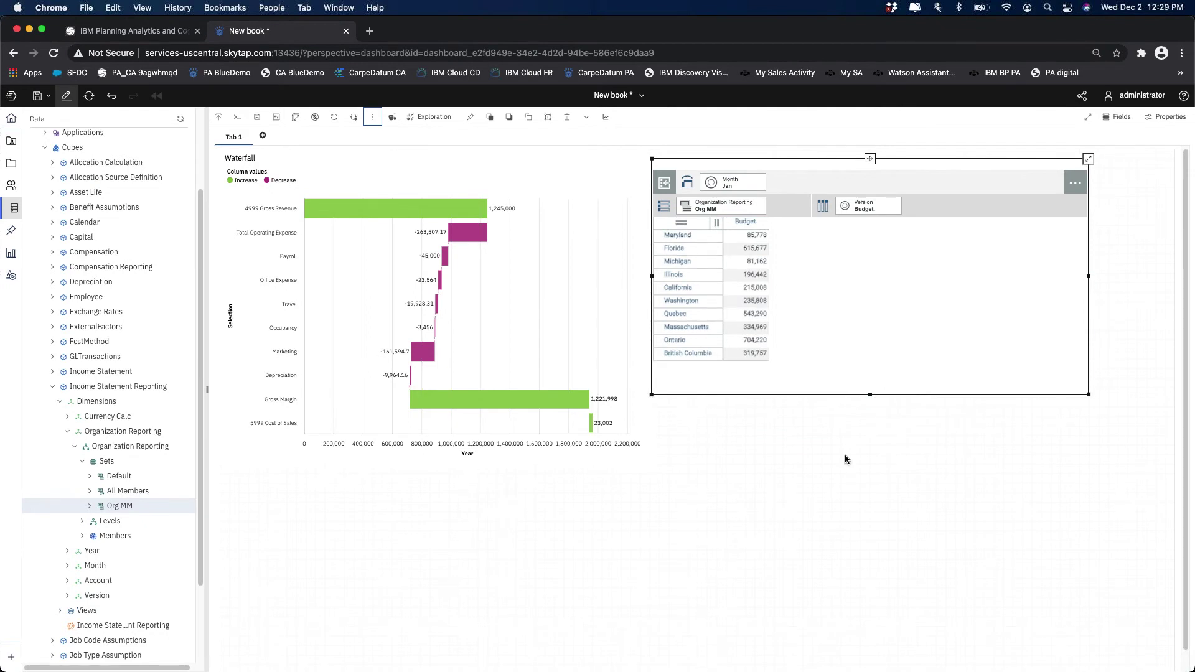
left_click(879, 459)
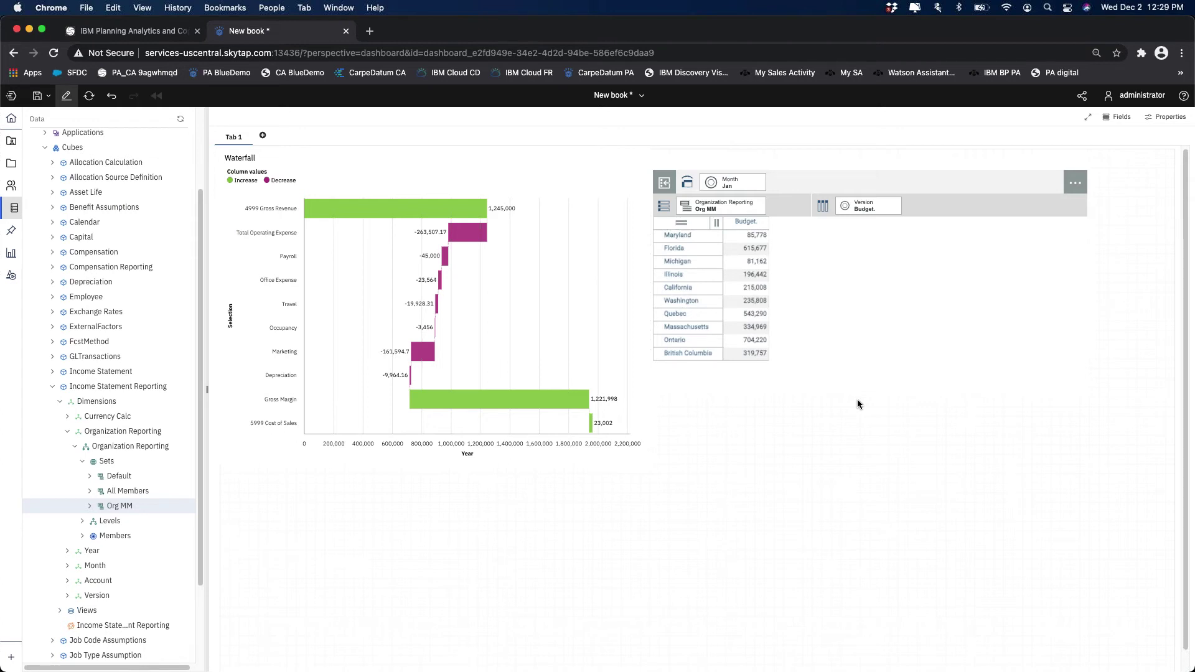
Narrow the Budget grid, shift it down-right, extend its bottom, and collapse Income Statement Reporting
left_click(873, 308)
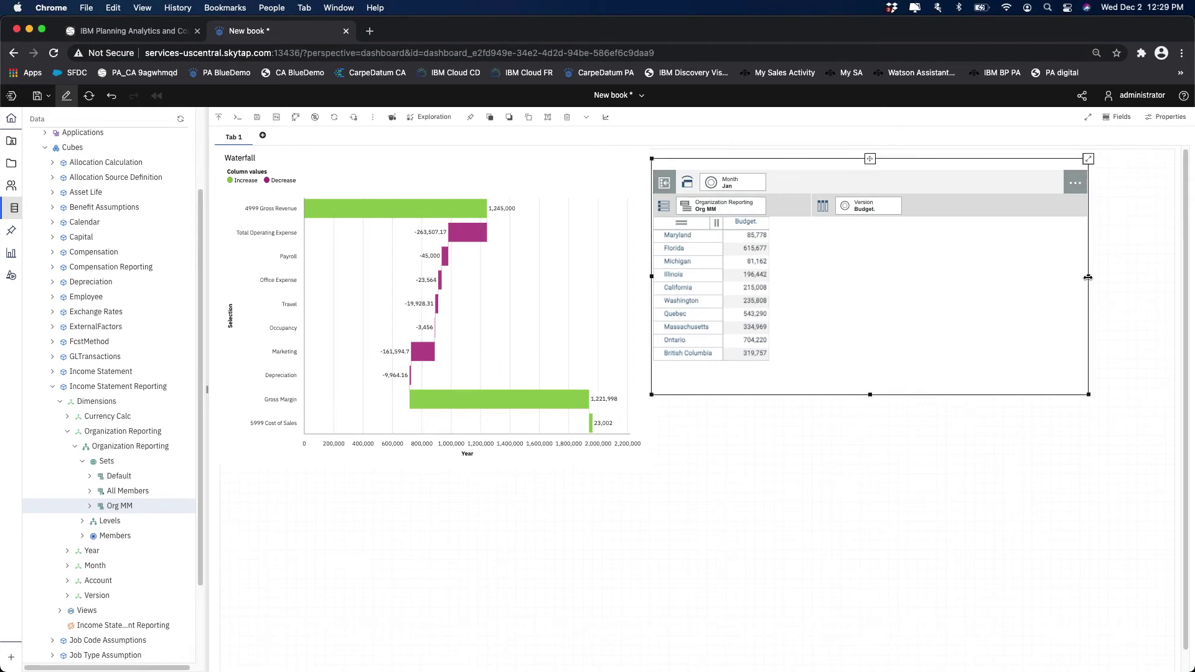
left_click_drag(1088, 277, 918, 293)
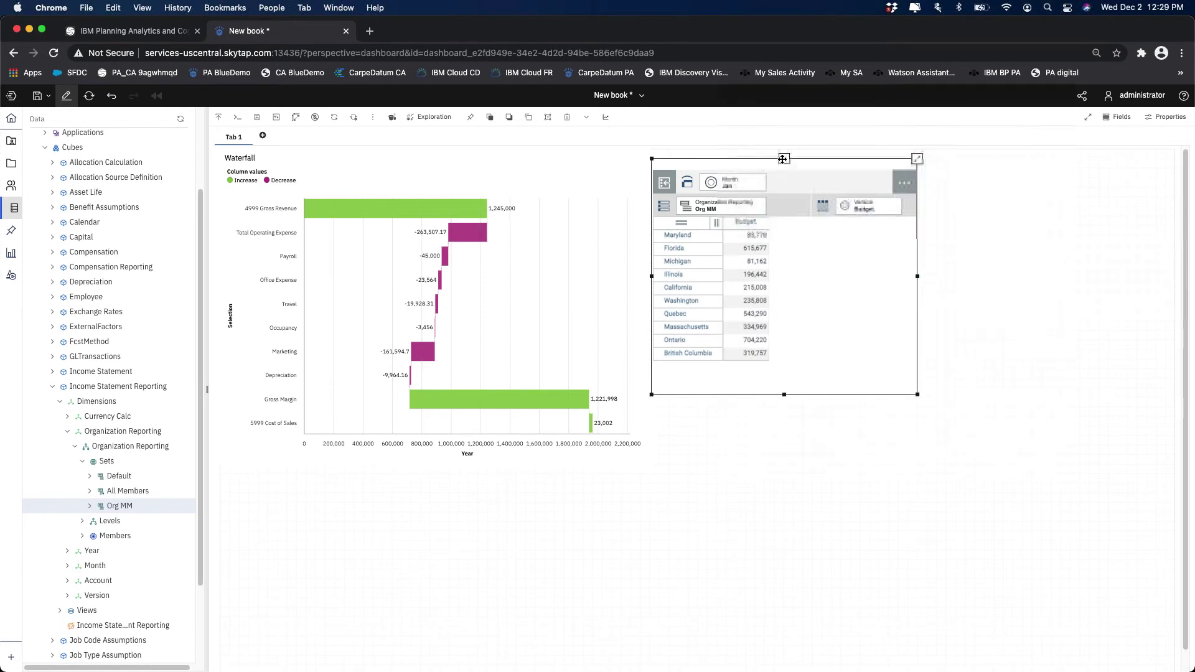
left_click_drag(792, 175, 809, 216)
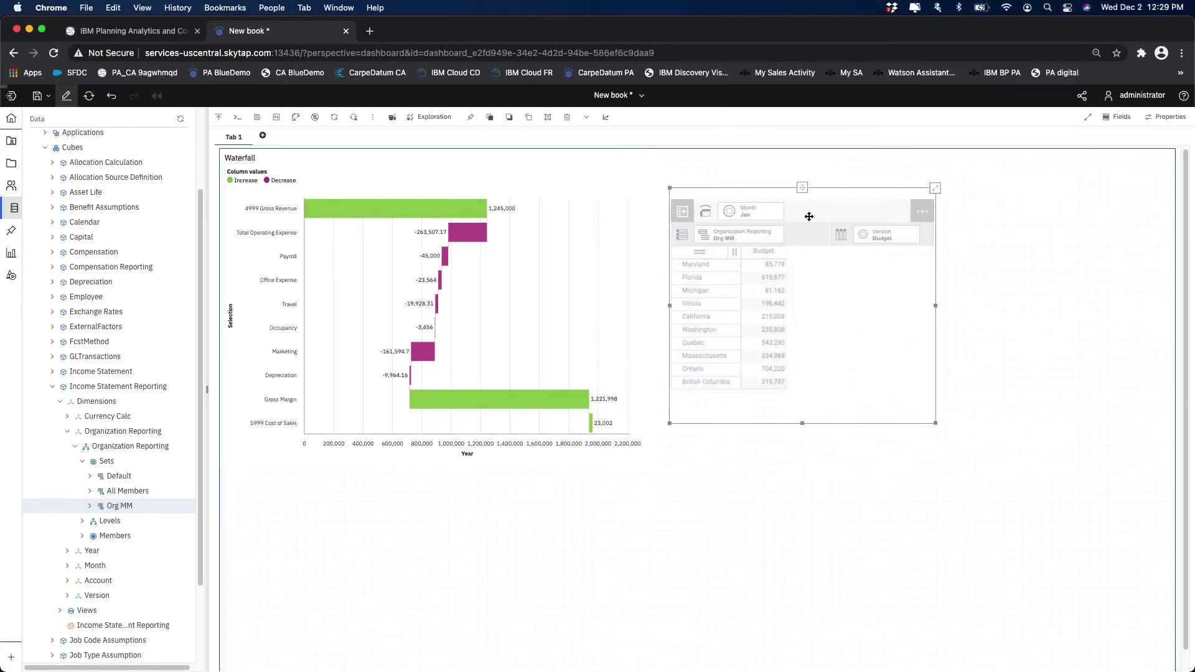
left_click_drag(797, 424, 805, 445)
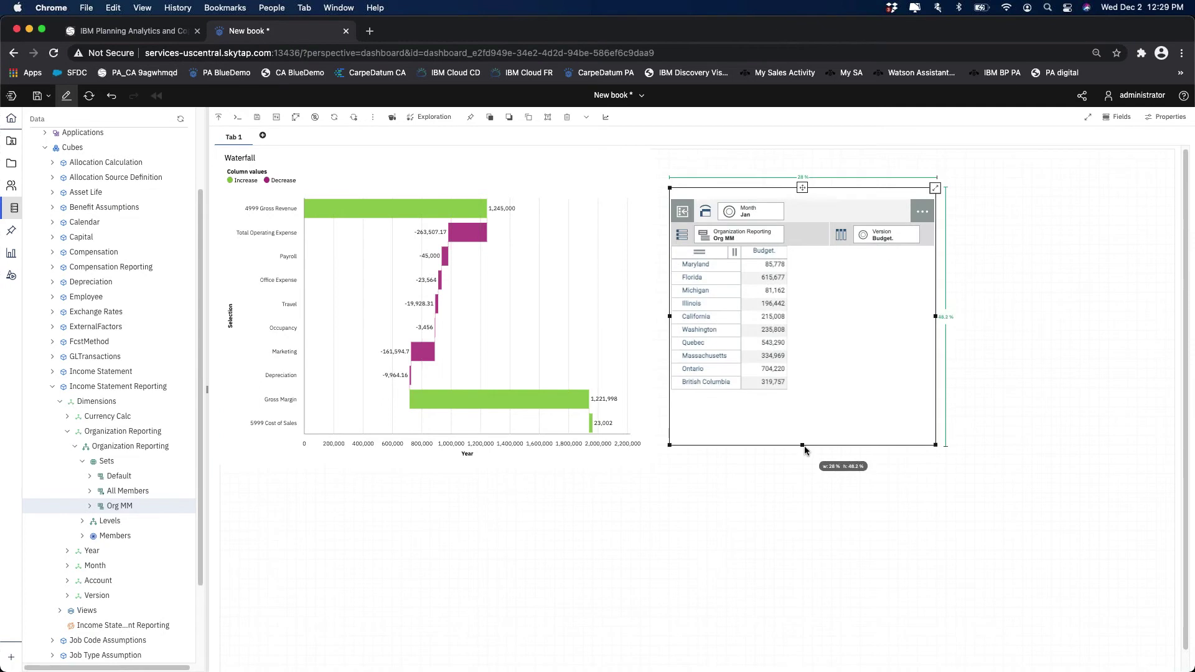
left_click(810, 492)
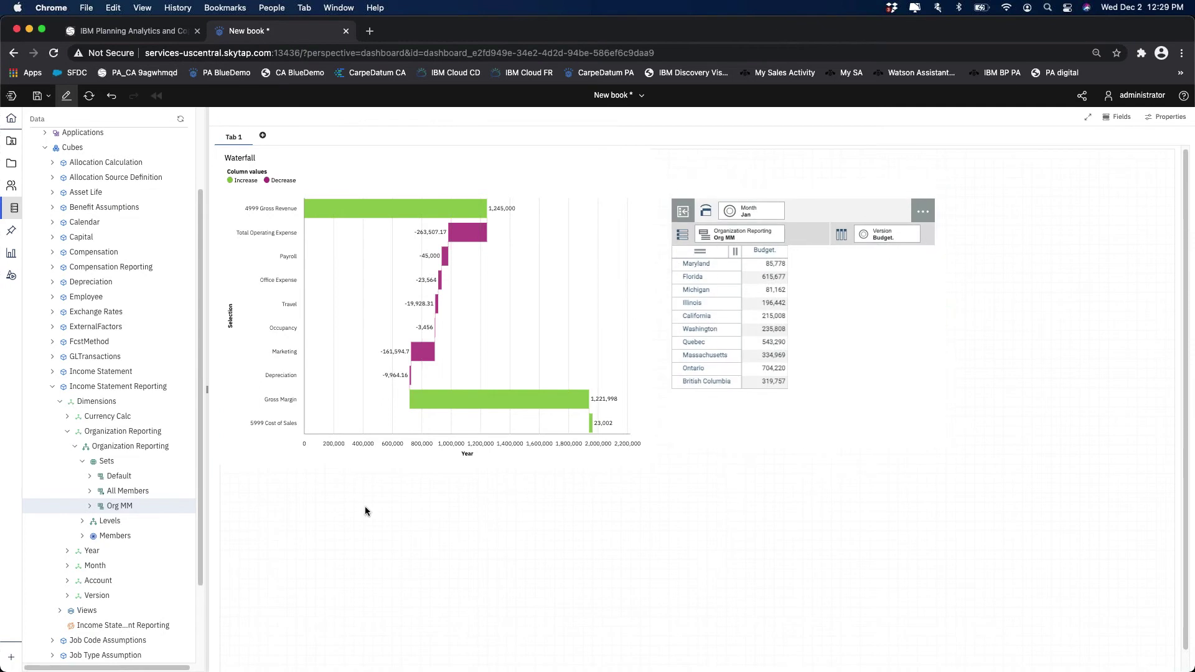
left_click(52, 387)
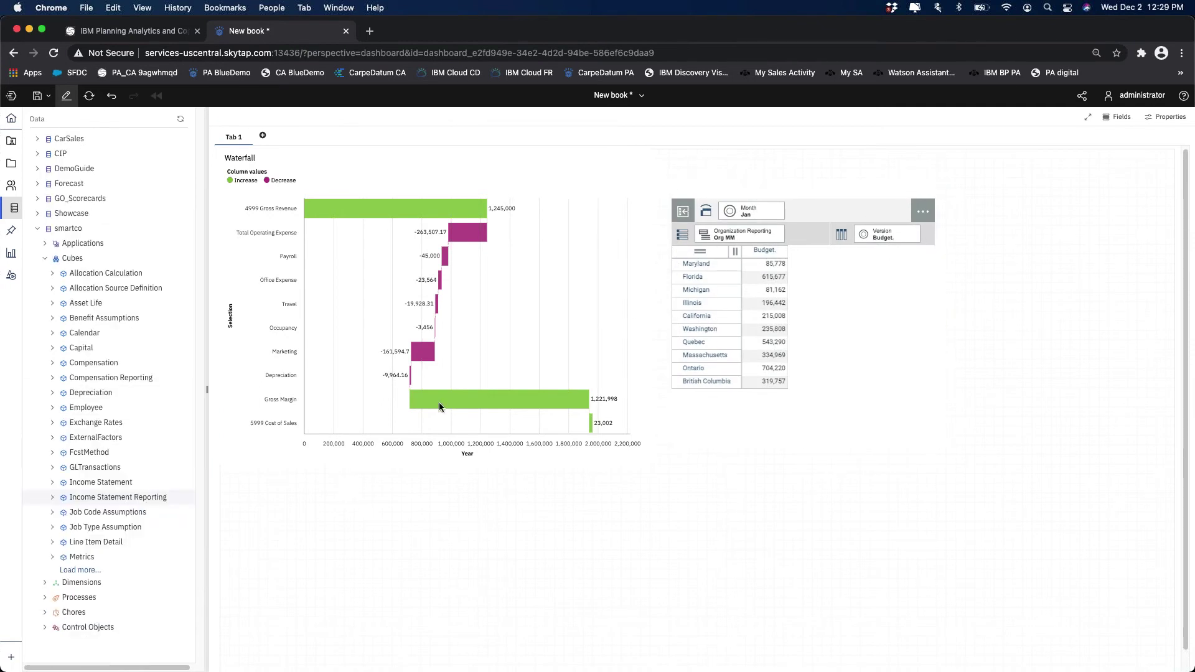
Close the data tree and open the content panel, clearing the 'das' search
left_click(623, 96)
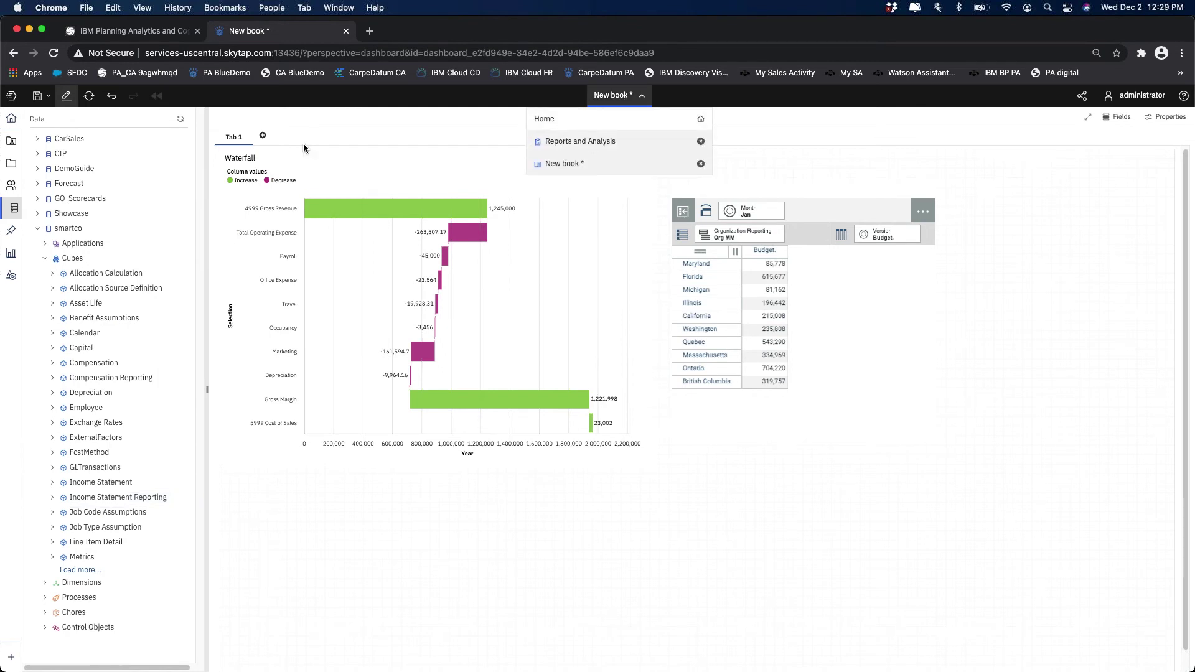
left_click(13, 143)
left_click(15, 164)
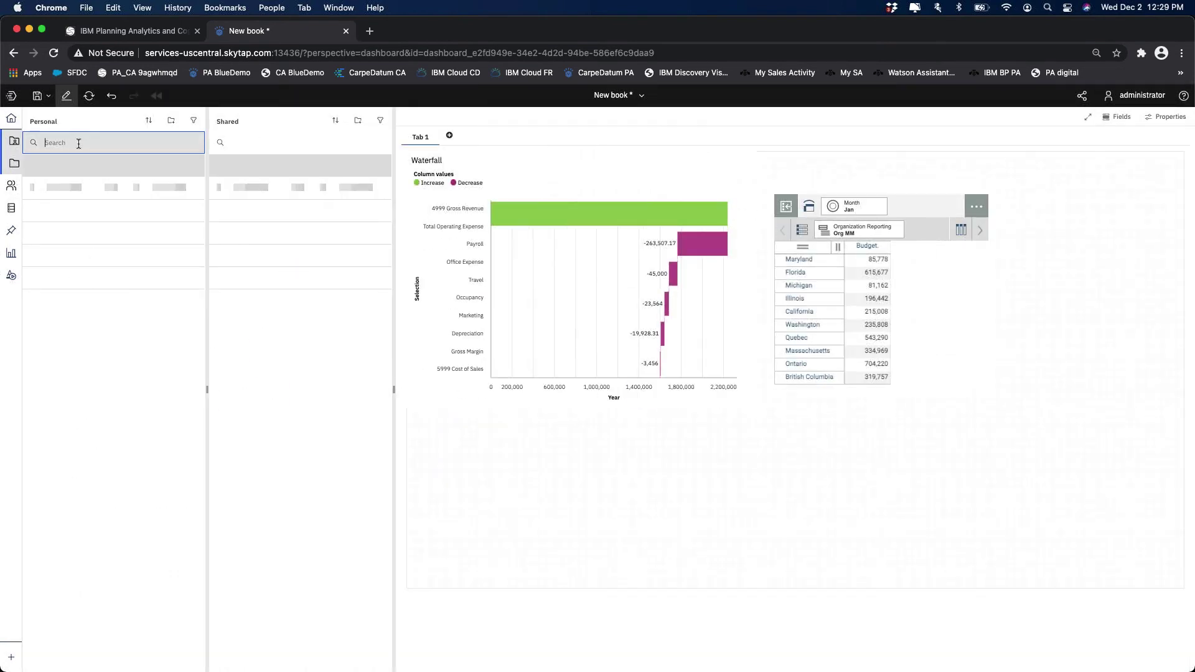
type("das")
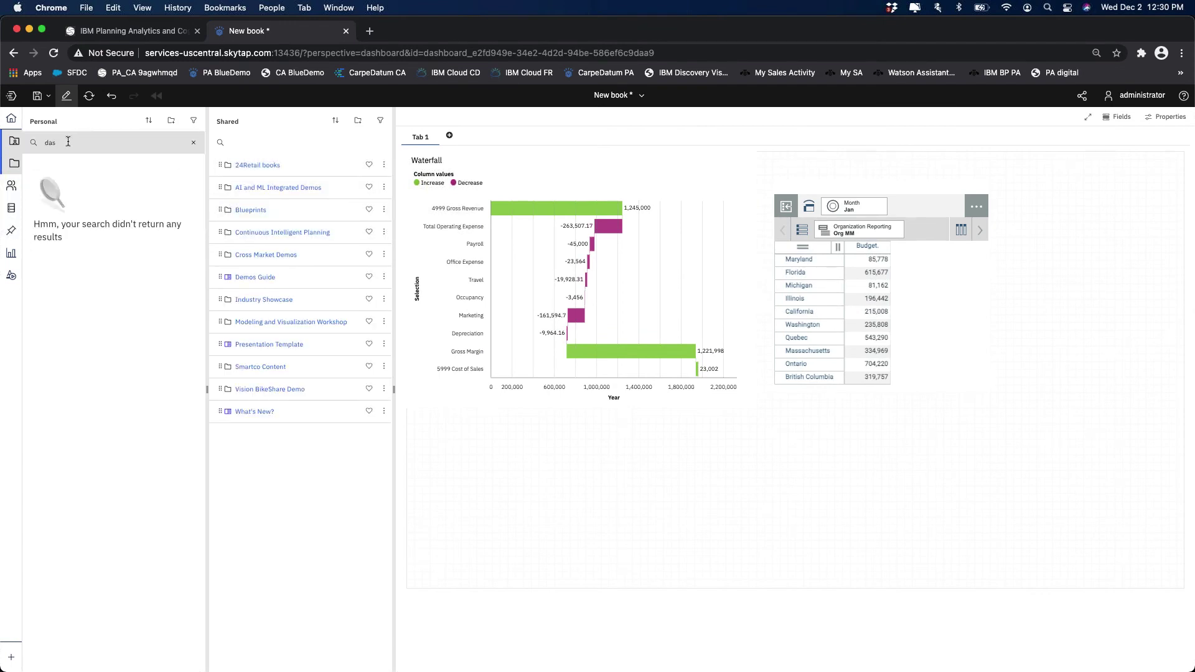
left_click(68, 141)
key("BackSpace")
key("BackSpace")
key("BackSpace")
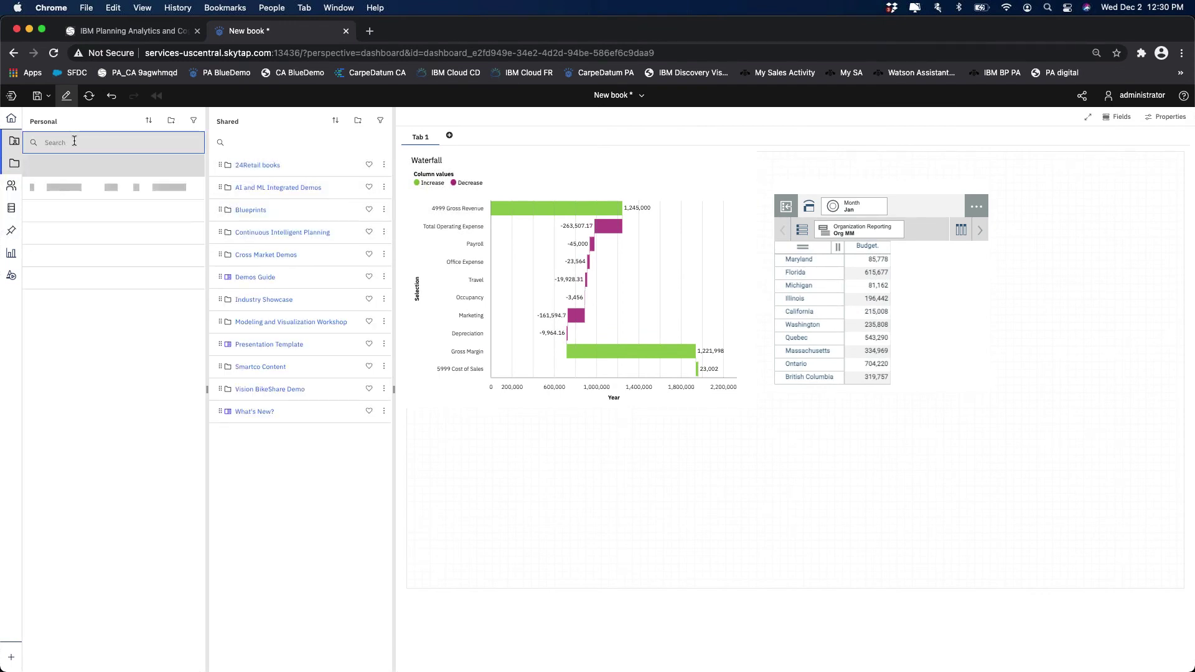
left_click(14, 164)
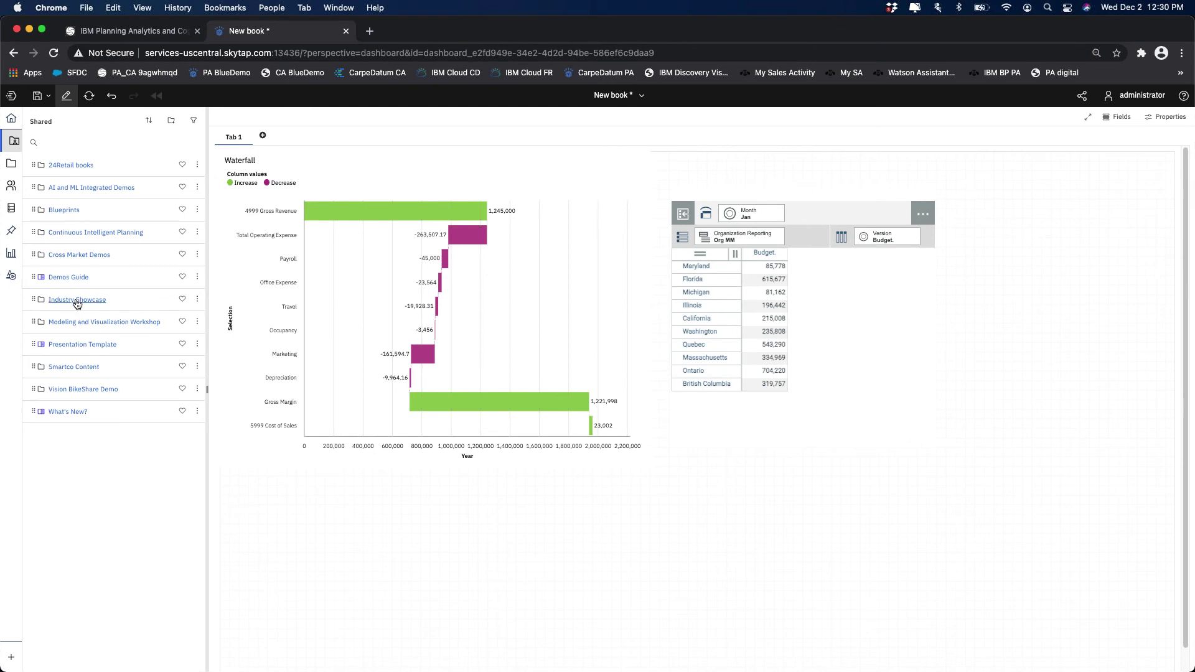
Browse to Shared > Industry Showcase > Consumer Products > Showcase
left_click(77, 300)
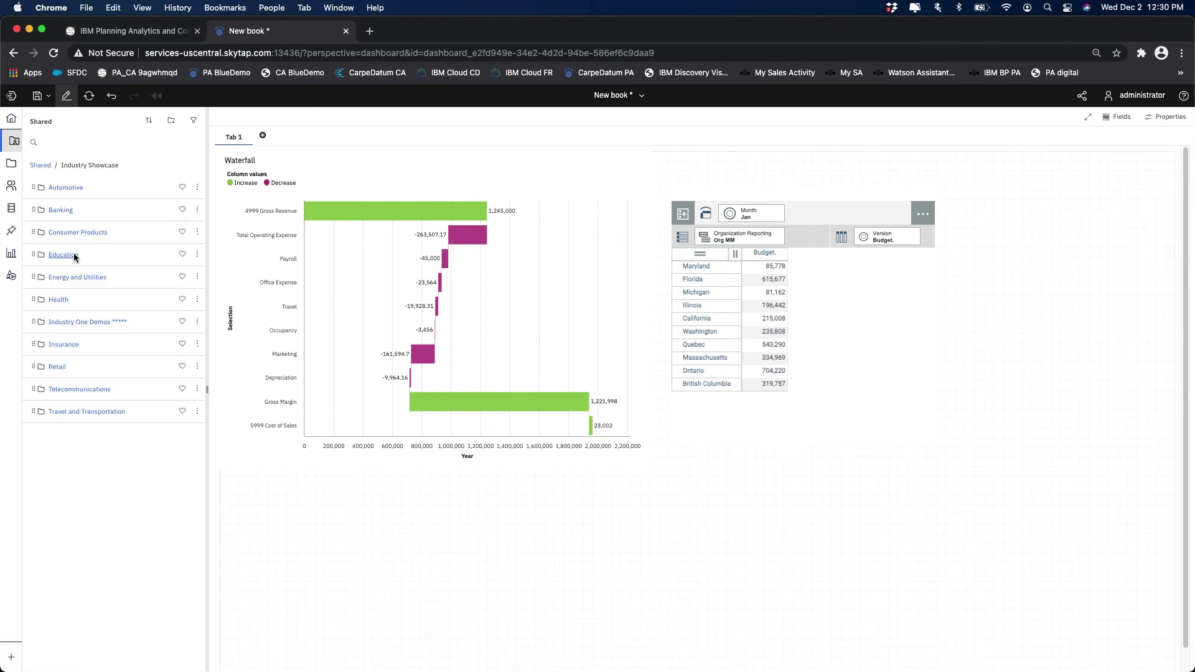
left_click(80, 234)
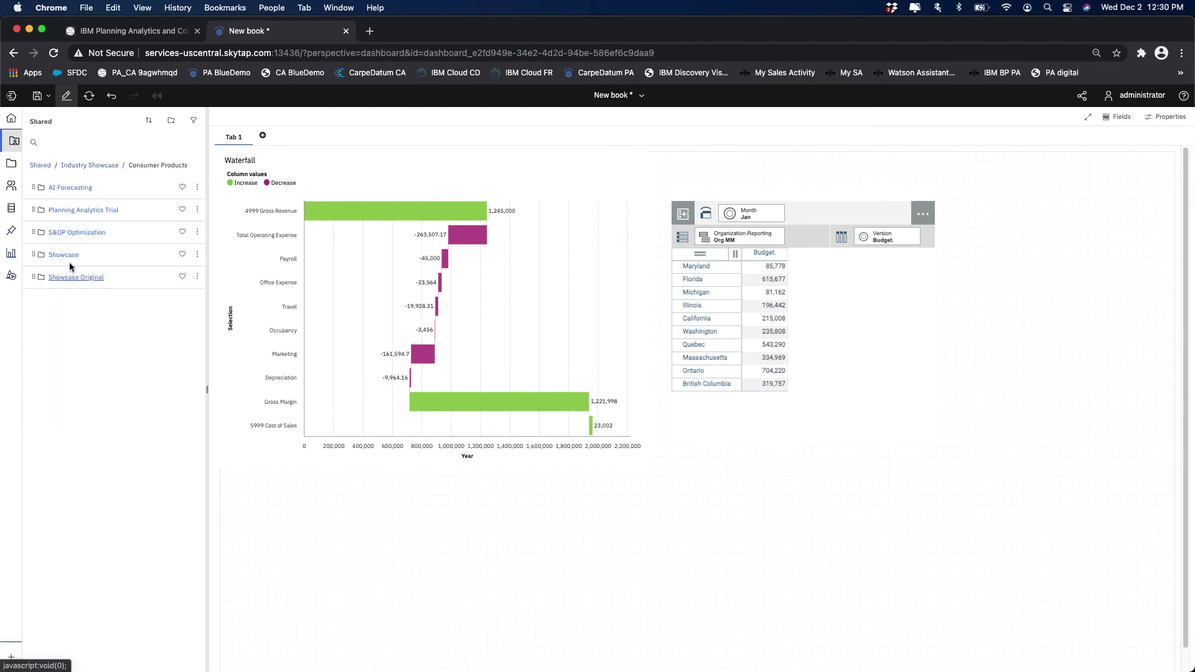
left_click(67, 254)
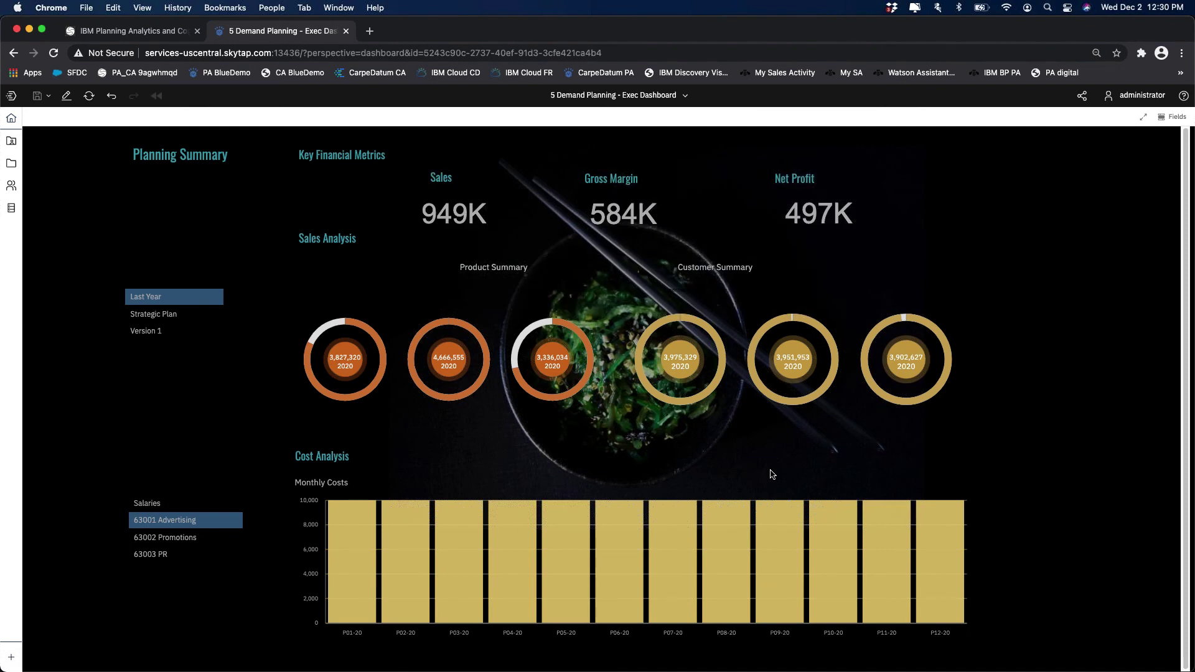
Show monthly costs for 63002 Promotions on the Exec Dashboard, then switch to Home
left_click(196, 540)
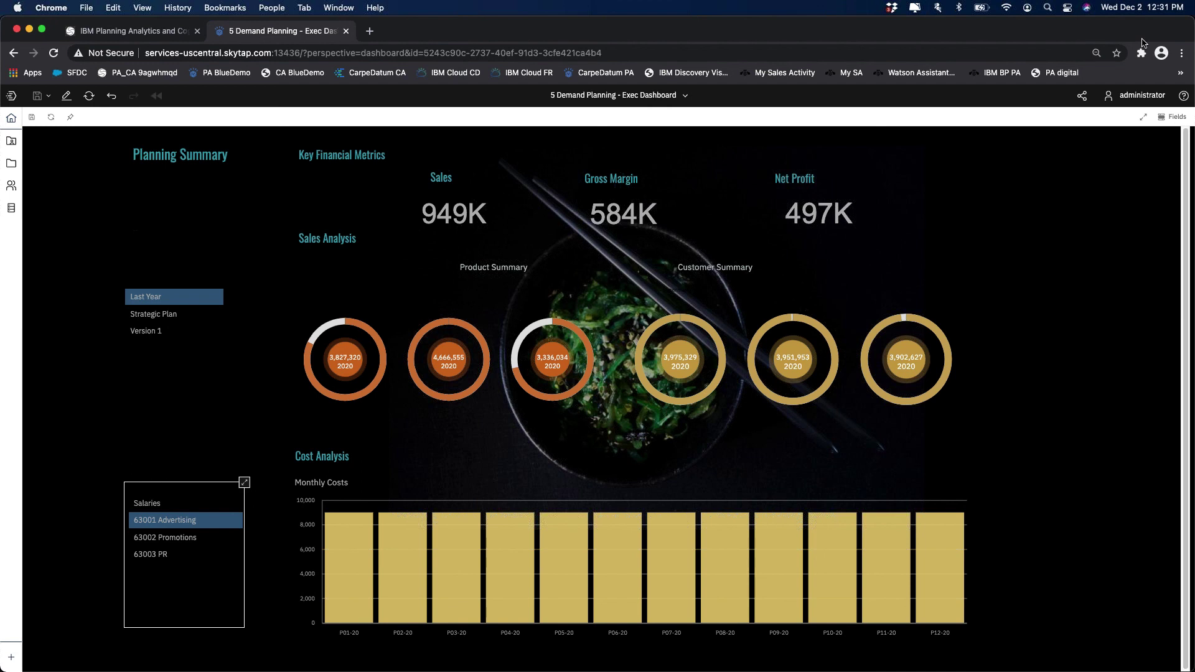
left_click(635, 100)
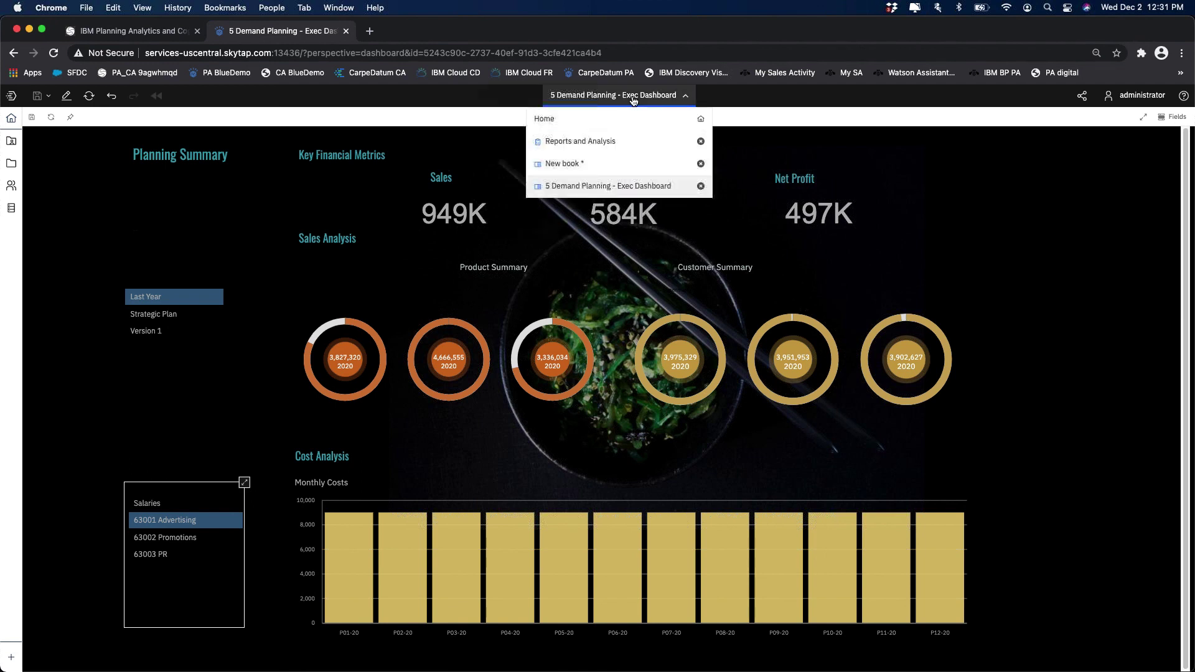
left_click(592, 123)
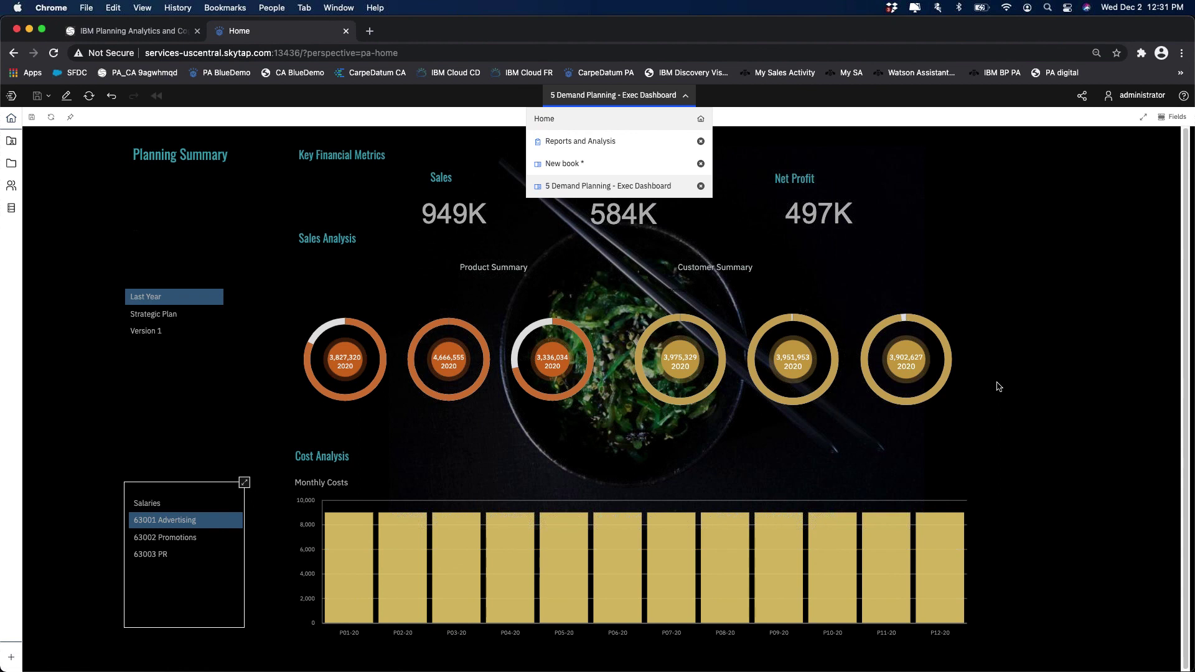